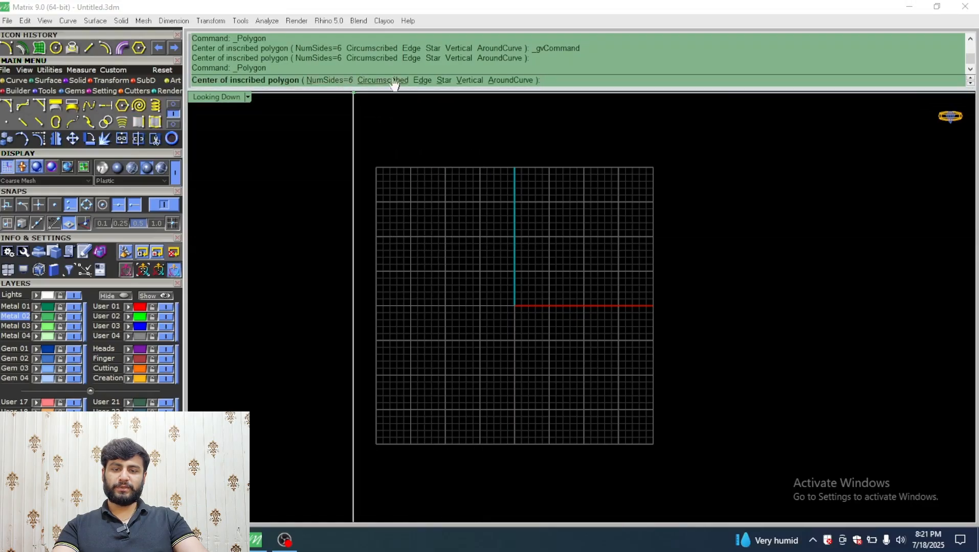
# - Draw a three-sided inscribed polygon centred at the origin with a corner radius of 10, one corner pointing straight up
pyautogui.click(328, 81)
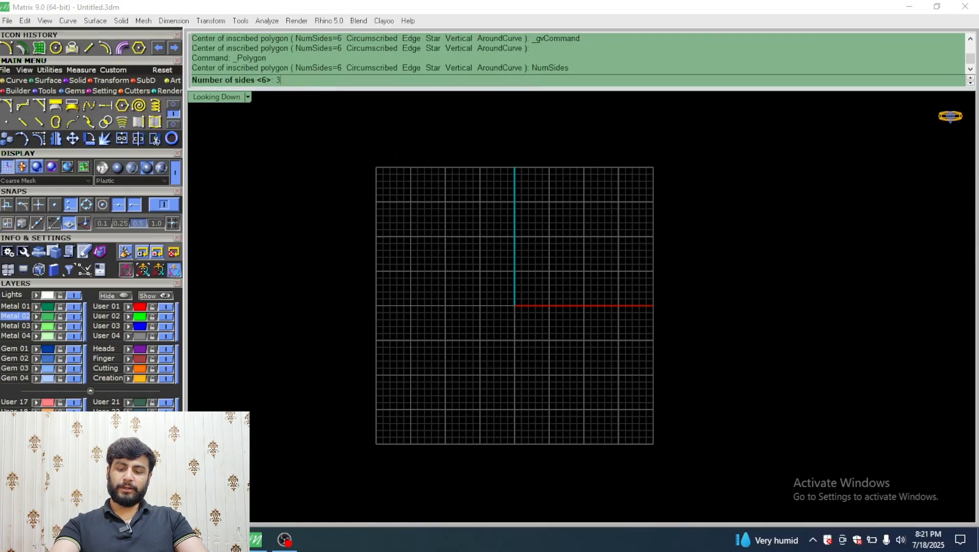
pyautogui.press('Return')
pyautogui.press('Return')
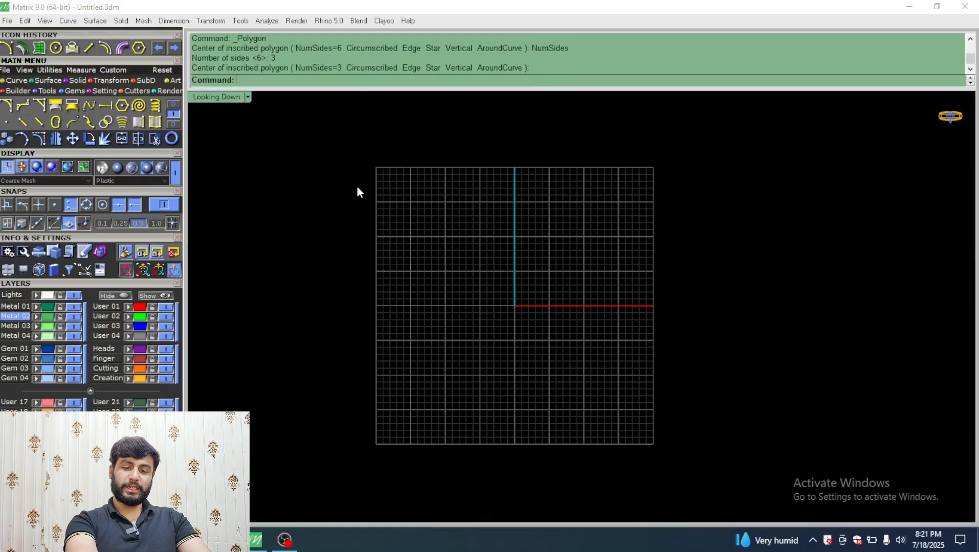
pyautogui.rightClick(400, 186)
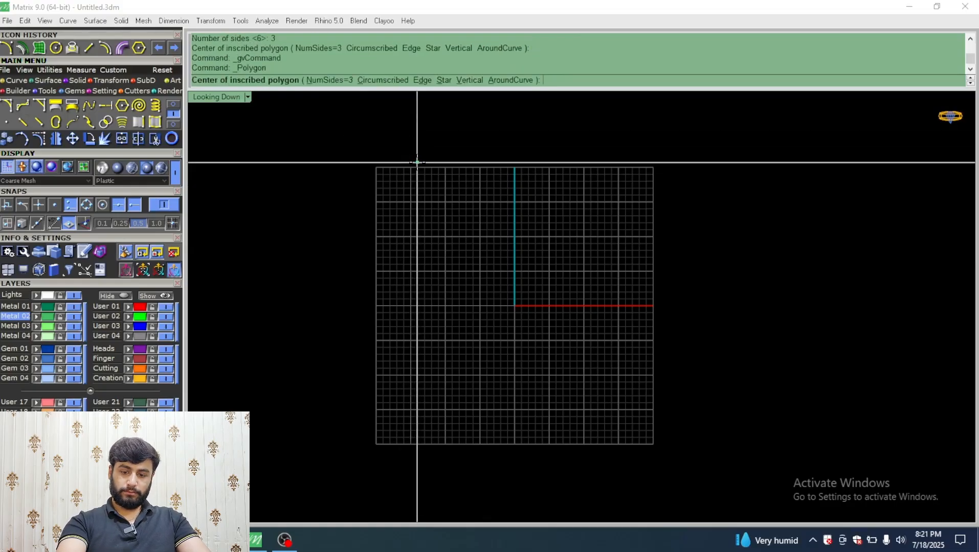
pyautogui.scroll(2, 543, 243)
pyautogui.write('0')
pyautogui.press('Return')
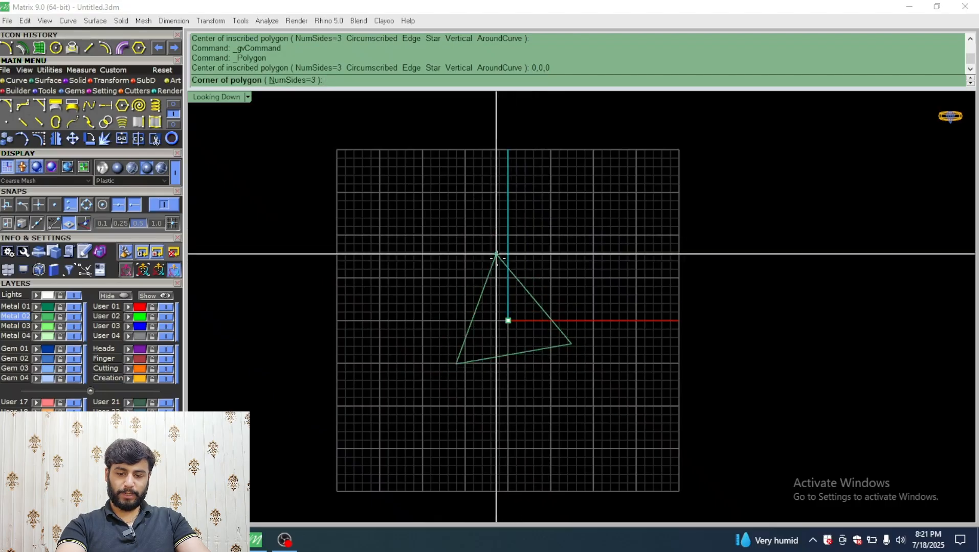
pyautogui.write('1')
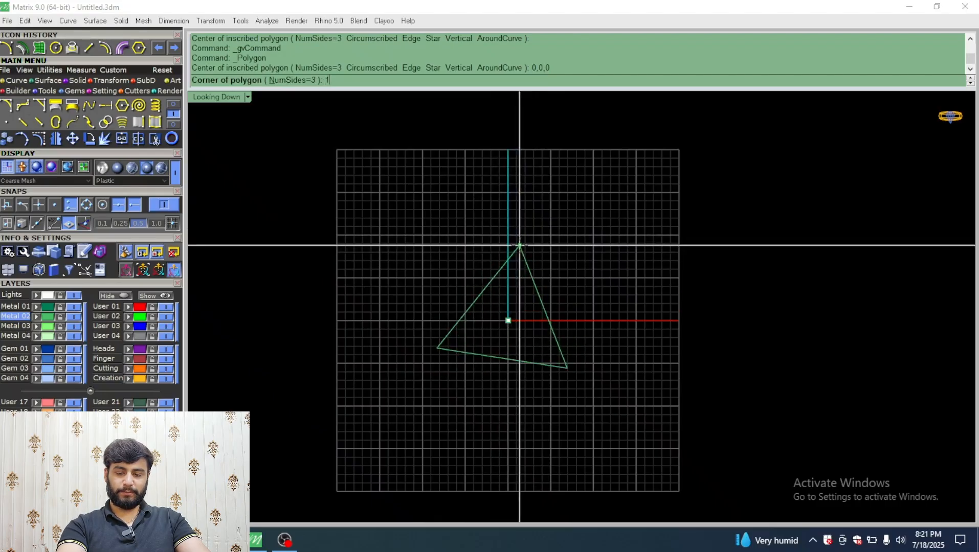
pyautogui.write('0')
pyautogui.press('Return')
pyautogui.click(495, 299)
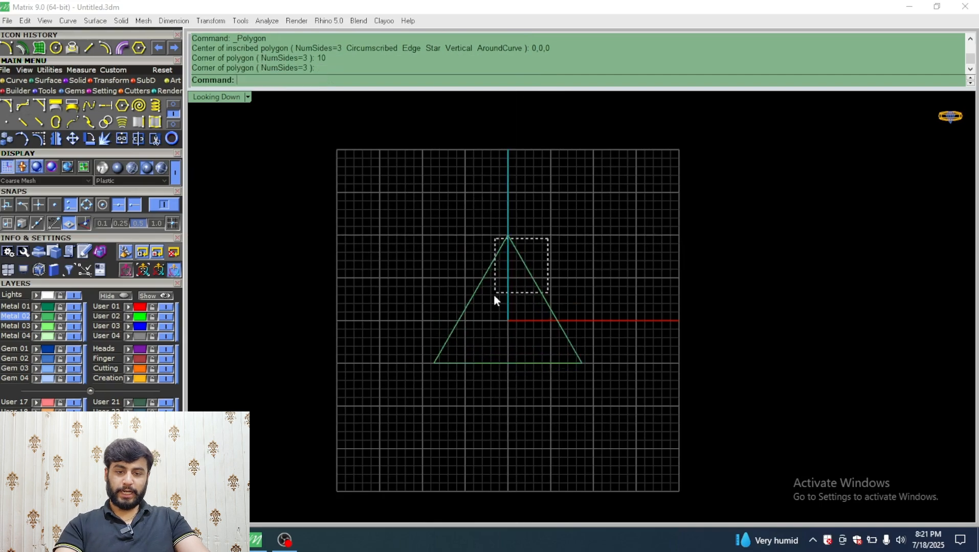
pyautogui.scroll(-2, 524, 301)
pyautogui.scroll(3, 522, 298)
pyautogui.press('Escape')
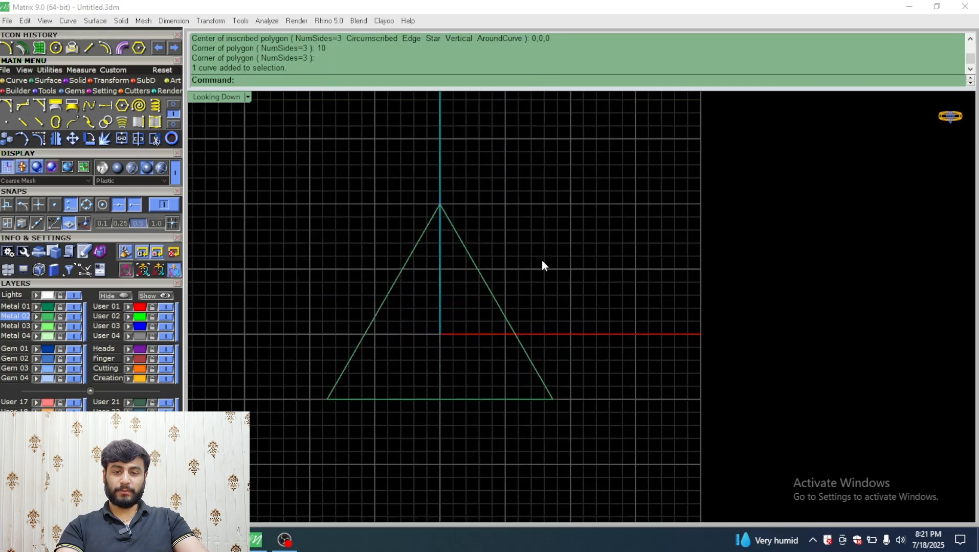
# - Assign the triangle curve to the User 01 layer and deselect it
pyautogui.moveTo(505, 269); pyautogui.dragTo(441, 266)
pyautogui.scroll(5, 434, 226)
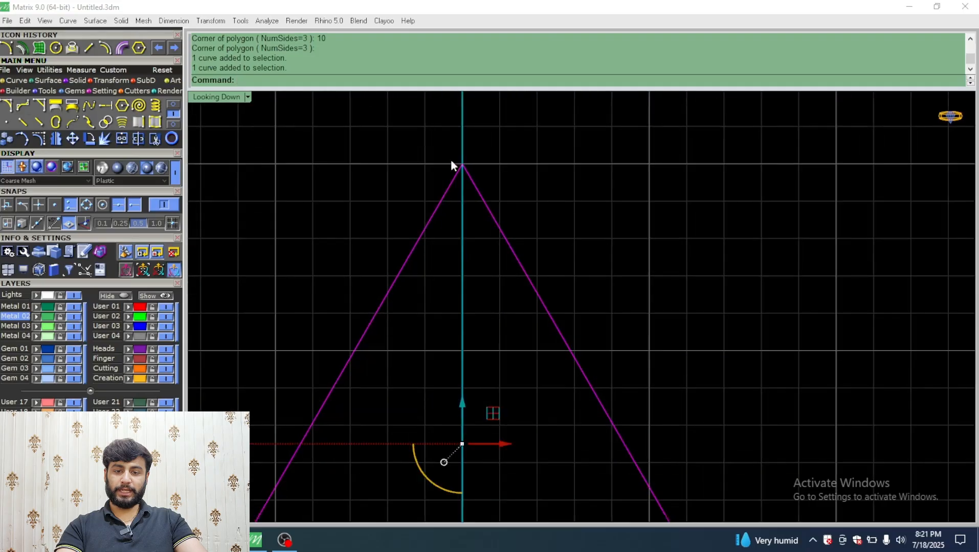
pyautogui.scroll(-4, 446, 204)
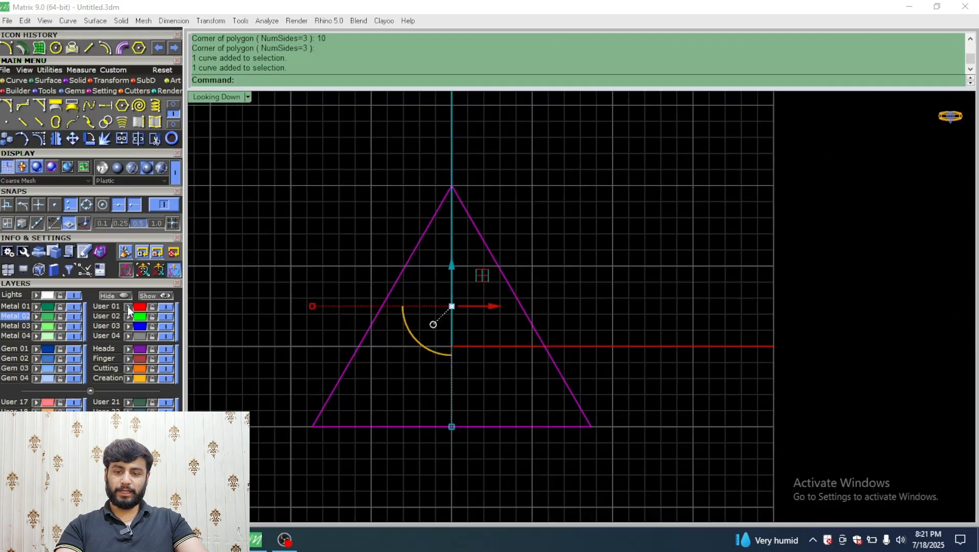
pyautogui.click(128, 307)
pyautogui.moveTo(438, 278); pyautogui.dragTo(390, 285)
pyautogui.moveTo(466, 312); pyautogui.dragTo(506, 290, button='right')
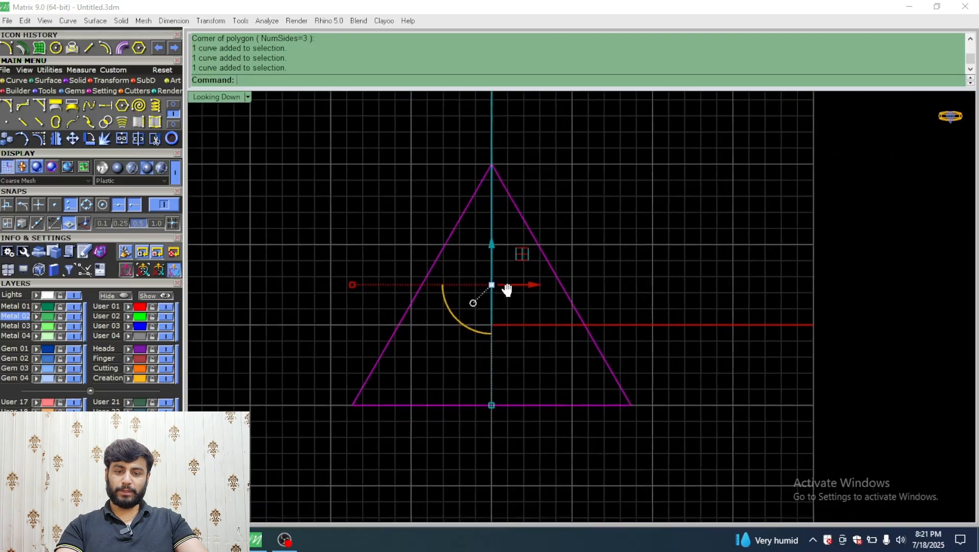
pyautogui.scroll(-5, 532, 240)
pyautogui.moveTo(542, 220); pyautogui.dragTo(513, 284, button='right')
pyautogui.click(540, 261)
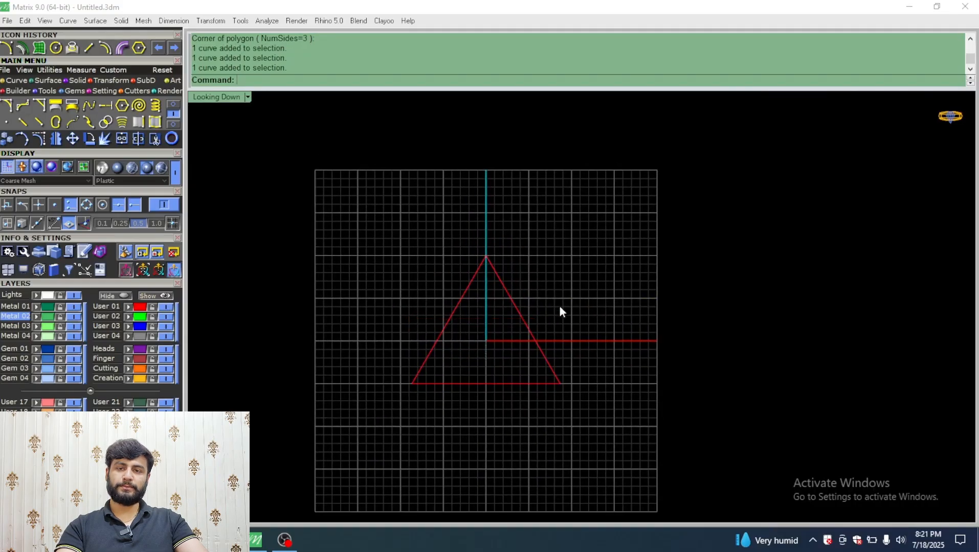
# - Bring up the solid modelling tools and switch to a maximised, tilted Perspective view of the triangle
pyautogui.click(77, 82)
pyautogui.scroll(3, 506, 266)
pyautogui.scroll(-2, 540, 233)
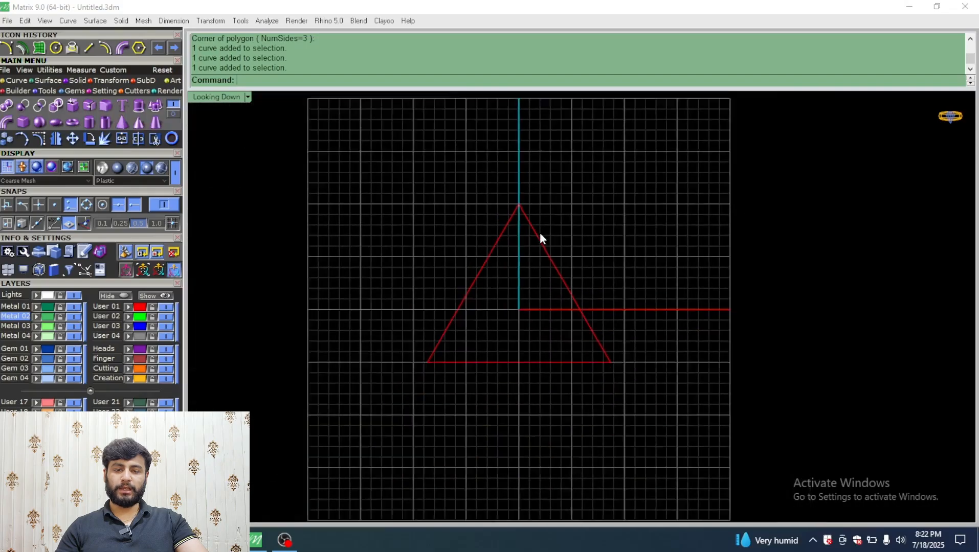
pyautogui.scroll(-2, 540, 235)
pyautogui.click(540, 240)
pyautogui.doubleClick(222, 97)
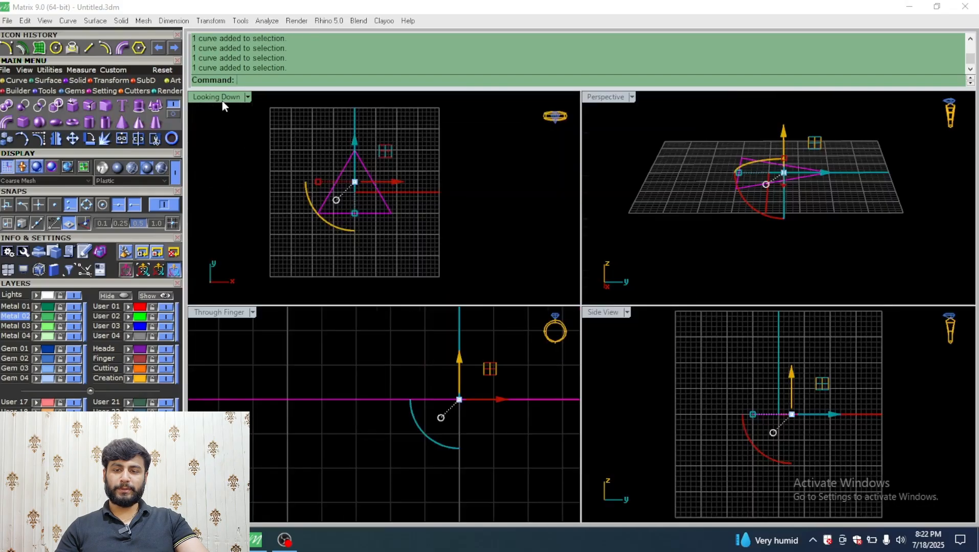
pyautogui.doubleClick(608, 98)
pyautogui.moveTo(638, 148); pyautogui.dragTo(595, 227, button='right')
# - Examine the triangle curve and its corners in perspective from different angles and distances
pyautogui.scroll(-7, 645, 211)
pyautogui.scroll(7, 672, 263)
pyautogui.scroll(-7, 625, 173)
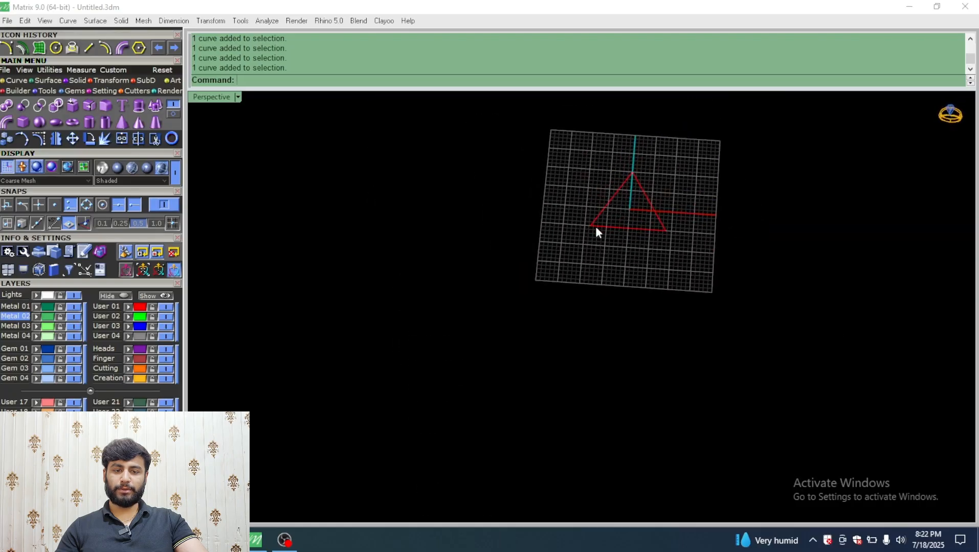
pyautogui.scroll(5, 571, 233)
pyautogui.scroll(-5, 593, 230)
pyautogui.scroll(5, 618, 211)
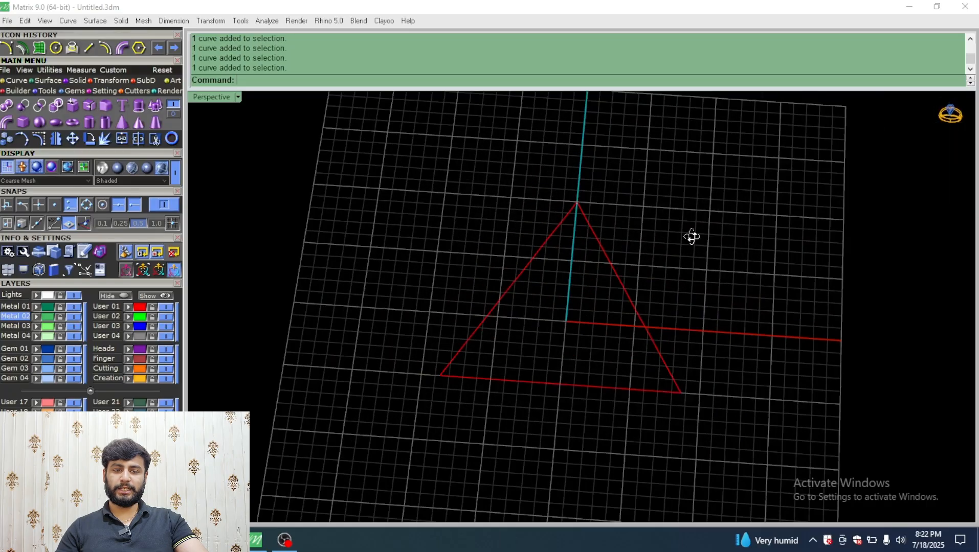
pyautogui.moveTo(691, 236); pyautogui.dragTo(643, 220, button='right')
pyautogui.scroll(-5, 675, 179)
pyautogui.scroll(5, 614, 197)
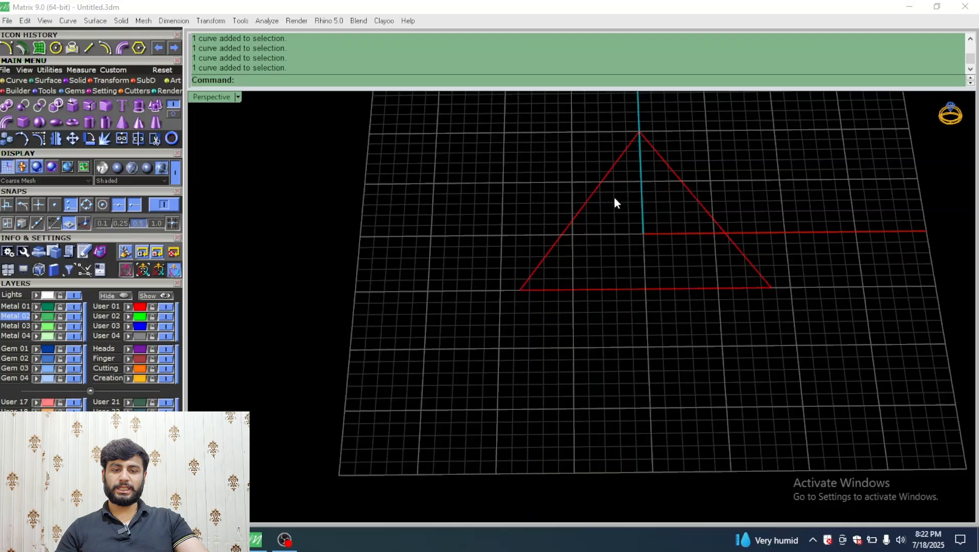
pyautogui.click(584, 204)
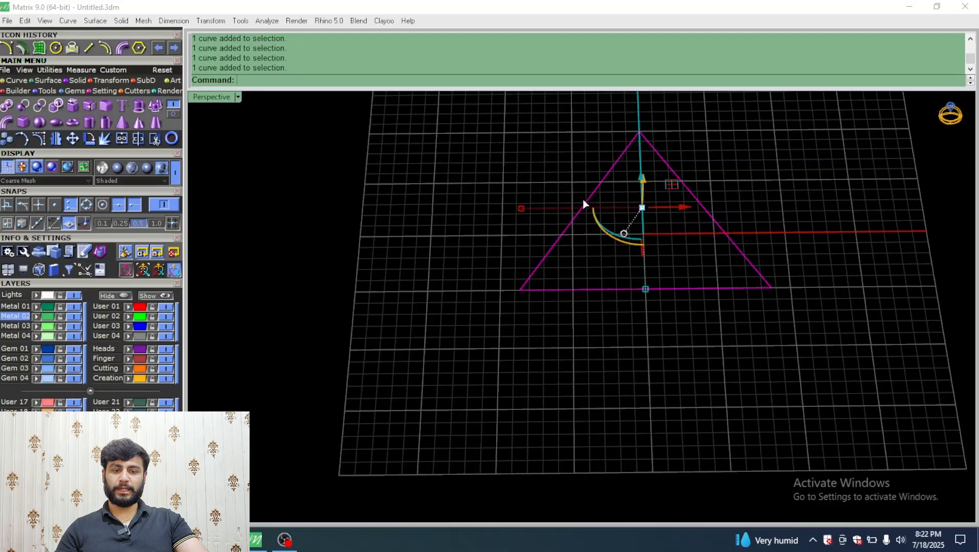
pyautogui.scroll(-3, 540, 261)
pyautogui.scroll(6, 537, 268)
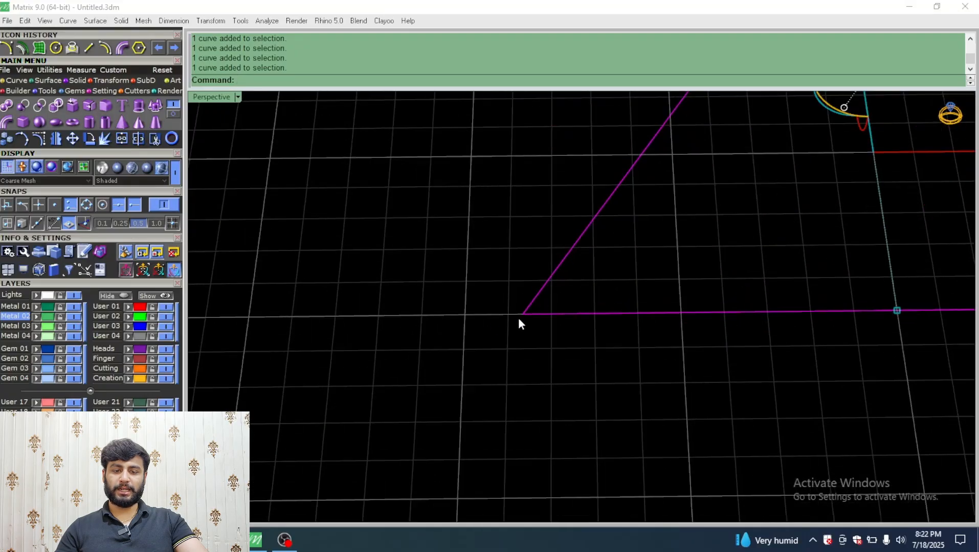
pyautogui.scroll(-6, 520, 324)
pyautogui.scroll(3, 589, 296)
pyautogui.moveTo(589, 296); pyautogui.dragTo(467, 343, button='right')
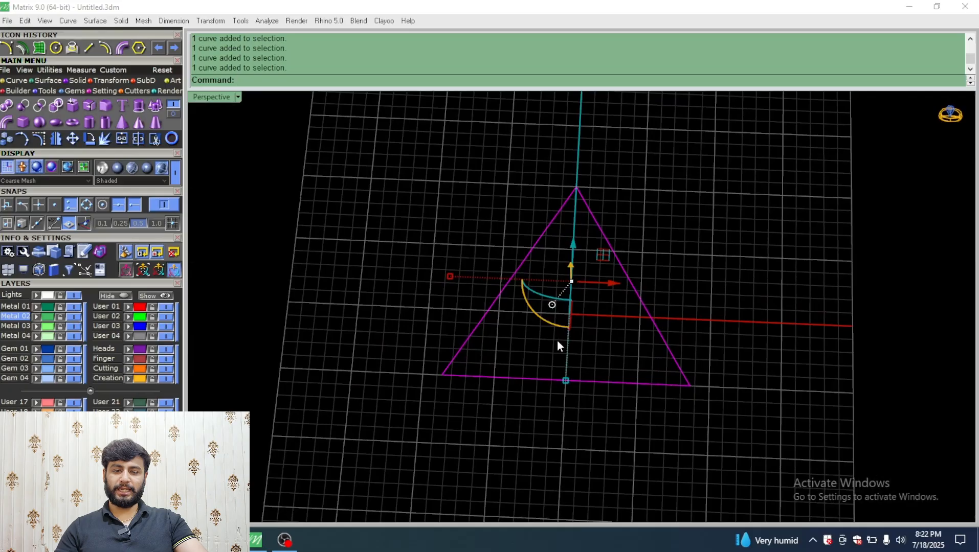
pyautogui.scroll(5, 422, 369)
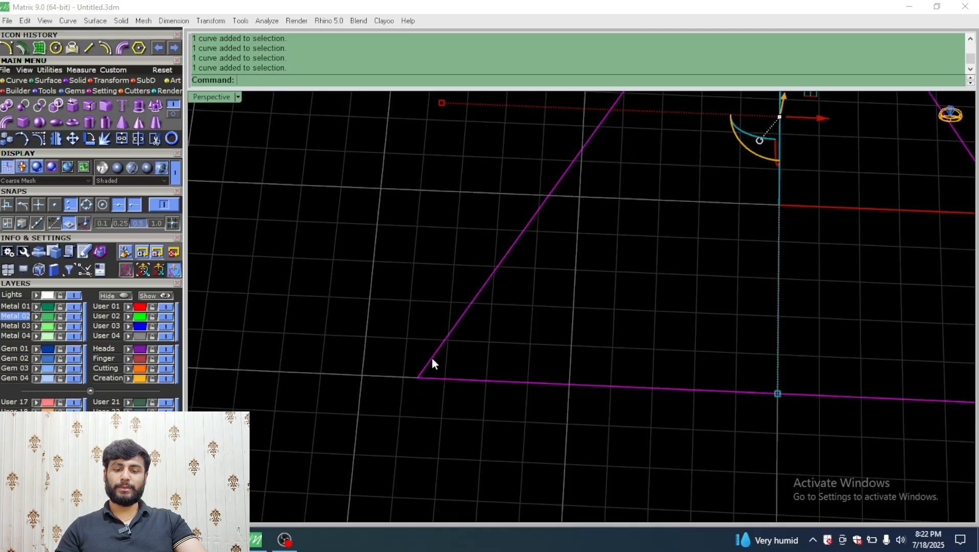
pyautogui.scroll(-5, 434, 373)
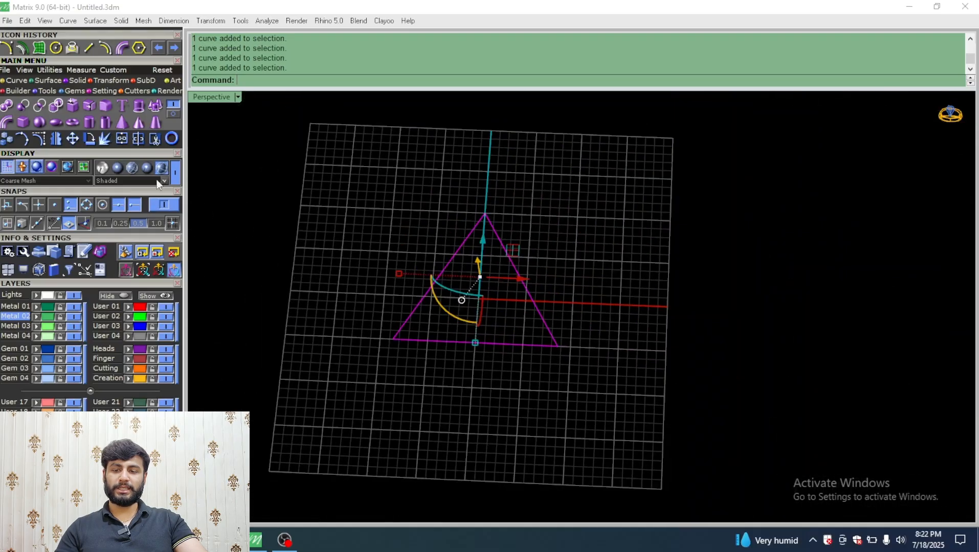
pyautogui.click(683, 300)
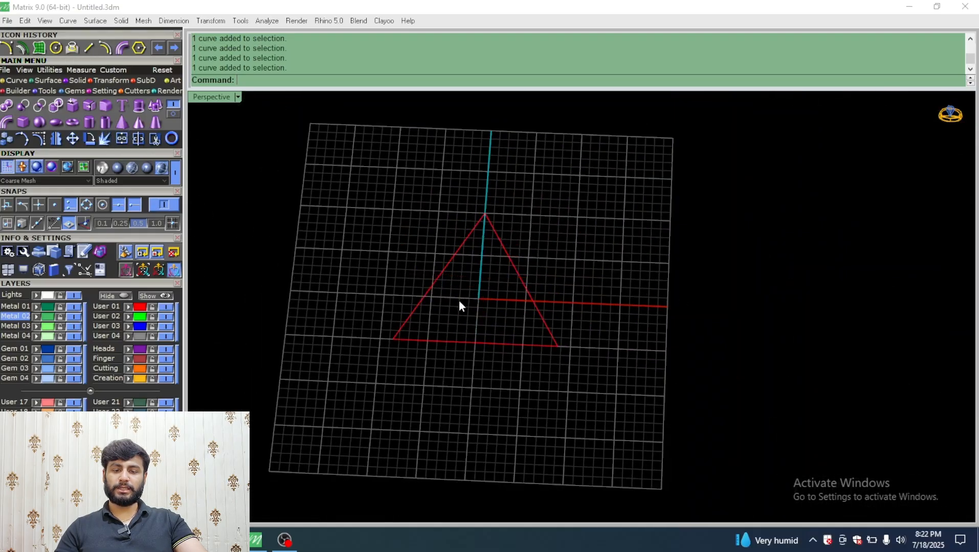
pyautogui.scroll(8, 450, 306)
pyautogui.scroll(-8, 456, 325)
pyautogui.moveTo(457, 325); pyautogui.dragTo(447, 273, button='right')
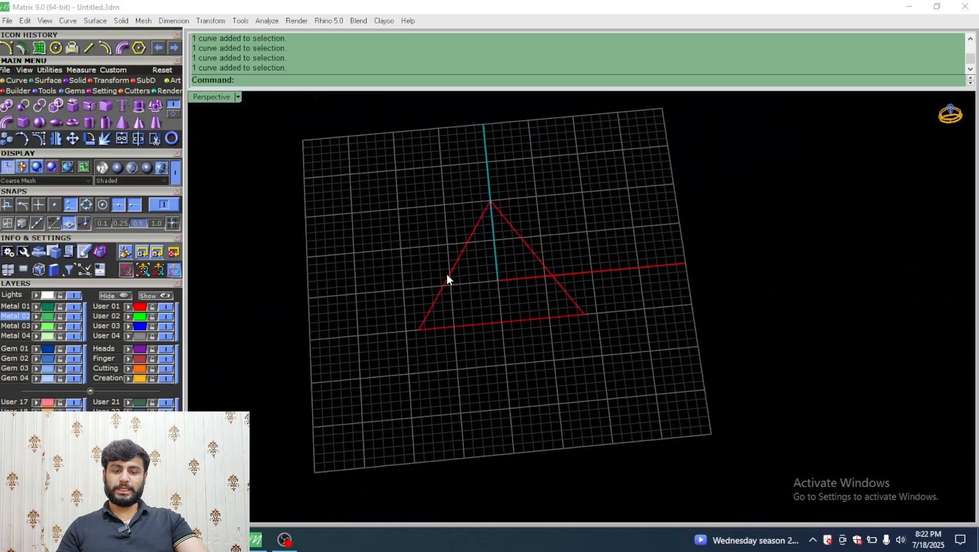
# - Duplicate the triangle along the red X axis, placing the copy beside the original at the grid's edge
pyautogui.click(447, 276)
pyautogui.scroll(-3, 486, 282)
pyautogui.scroll(3, 509, 264)
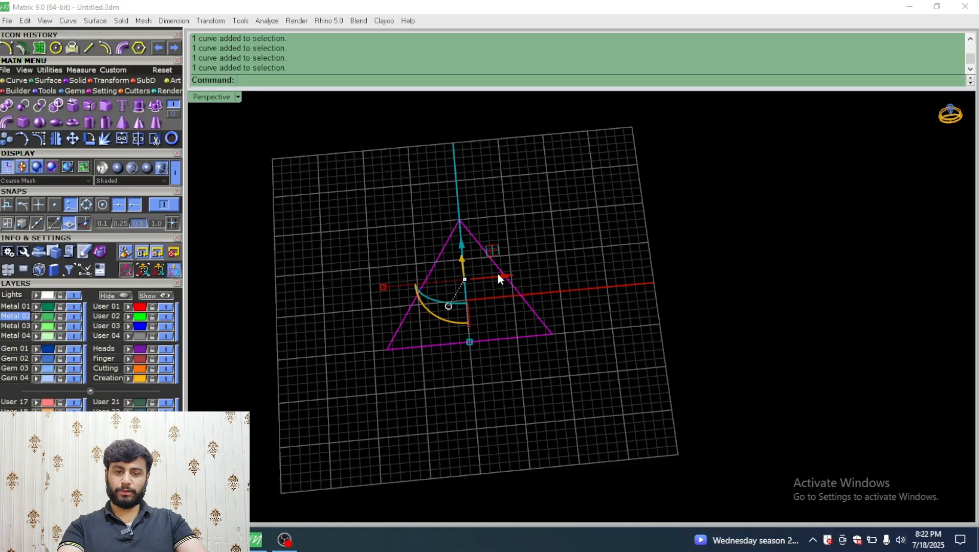
pyautogui.press('alt')
pyautogui.moveTo(498, 277); pyautogui.dragTo(714, 256)
pyautogui.click(529, 201)
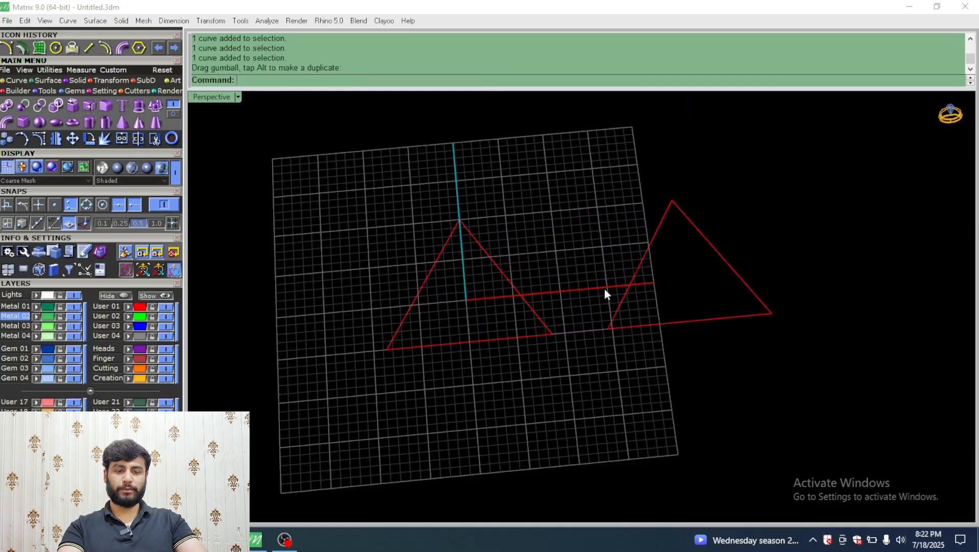
# - Explode the copied triangle into separate segments and check each side by selecting it individually
pyautogui.moveTo(604, 290); pyautogui.dragTo(597, 226, button='right')
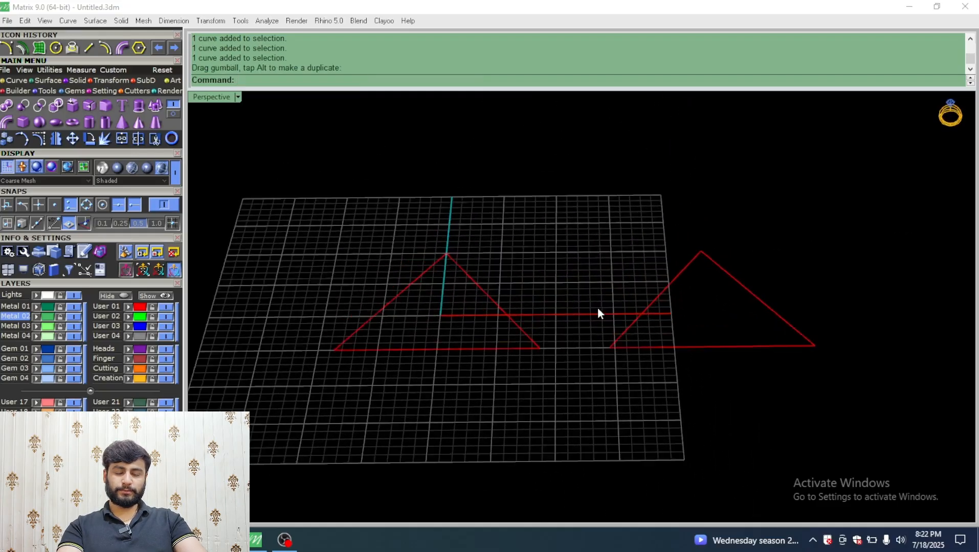
pyautogui.scroll(3, 597, 307)
pyautogui.click(684, 277)
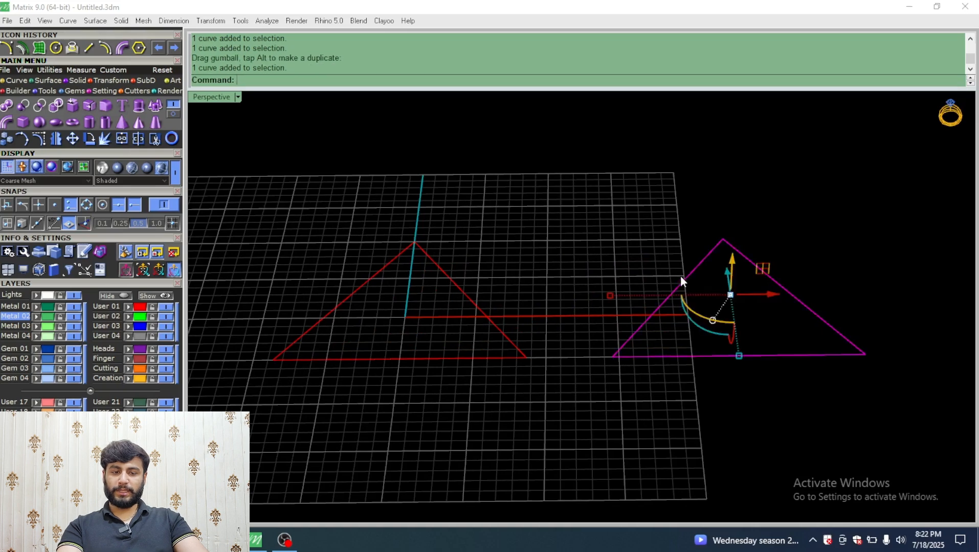
pyautogui.click(104, 139)
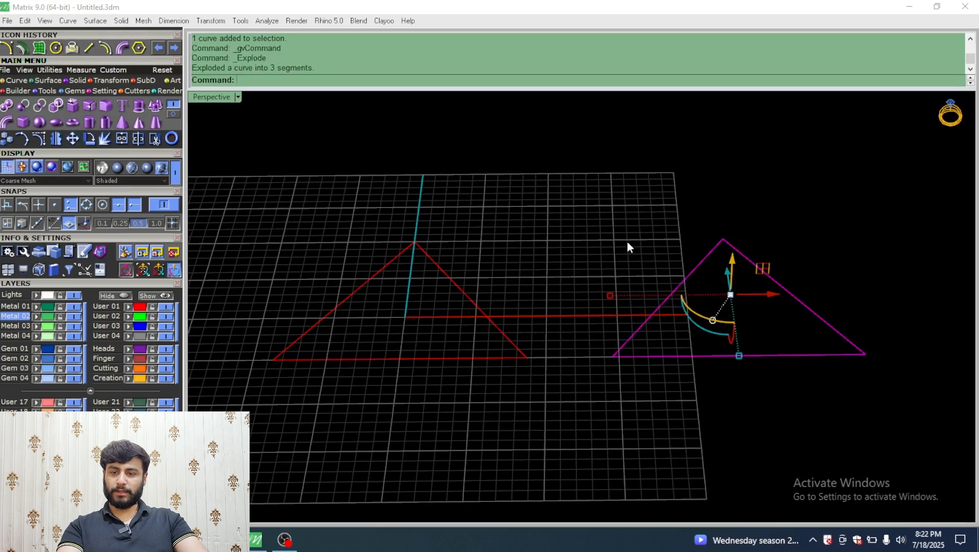
pyautogui.click(628, 243)
pyautogui.click(686, 276)
pyautogui.click(762, 272)
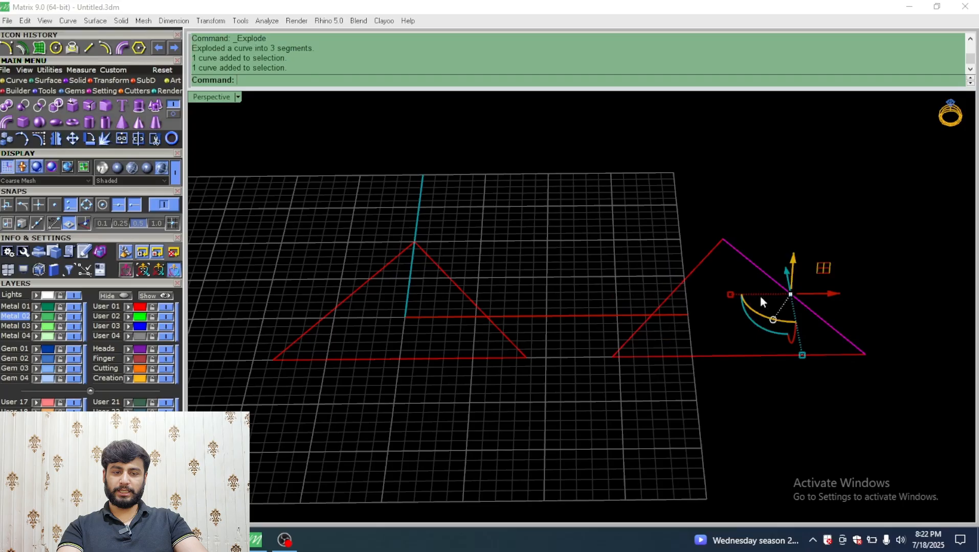
pyautogui.click(740, 357)
pyautogui.press('Escape')
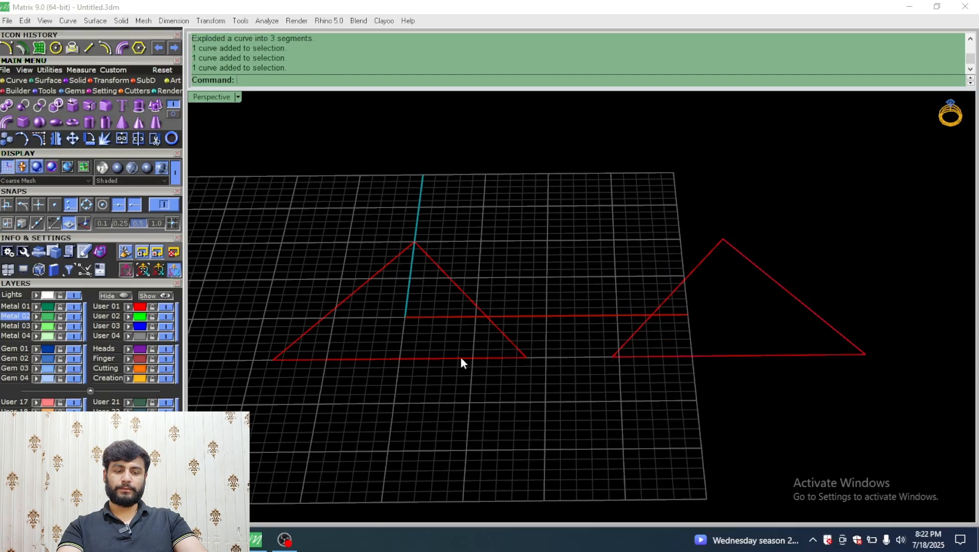
# - Create a closed pipe of diameter 1 along the original joined triangle, without additional diameters
pyautogui.click(477, 307)
pyautogui.moveTo(490, 277)
pyautogui.mouseDown(button='right')
pyautogui.moveTo(498, 264)
pyautogui.moveTo(460, 268)
pyautogui.moveTo(482, 290)
pyautogui.moveTo(486, 277)
pyautogui.mouseUp(button='right')
pyautogui.click(540, 229)
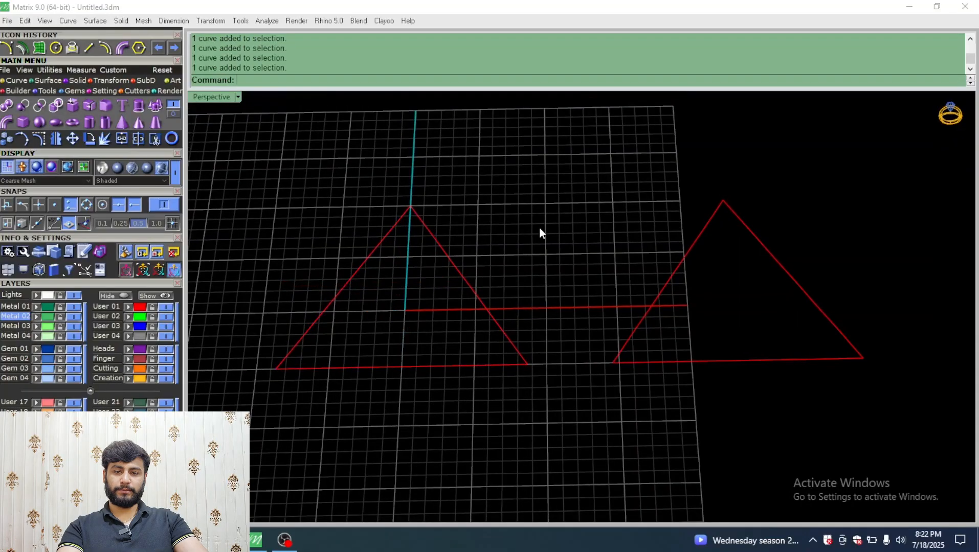
pyautogui.click(479, 296)
pyautogui.click(8, 122)
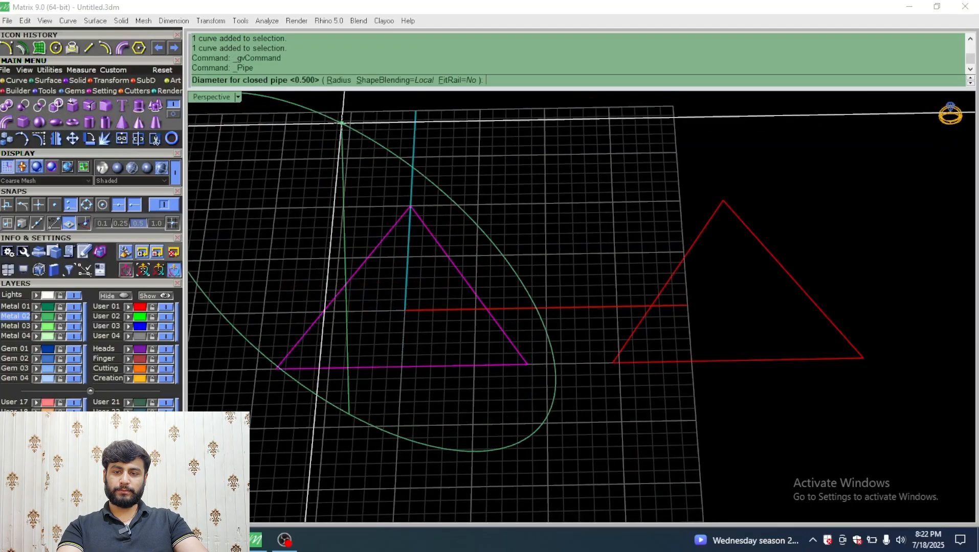
pyautogui.write('1')
pyautogui.press('Return')
pyautogui.press('Return')
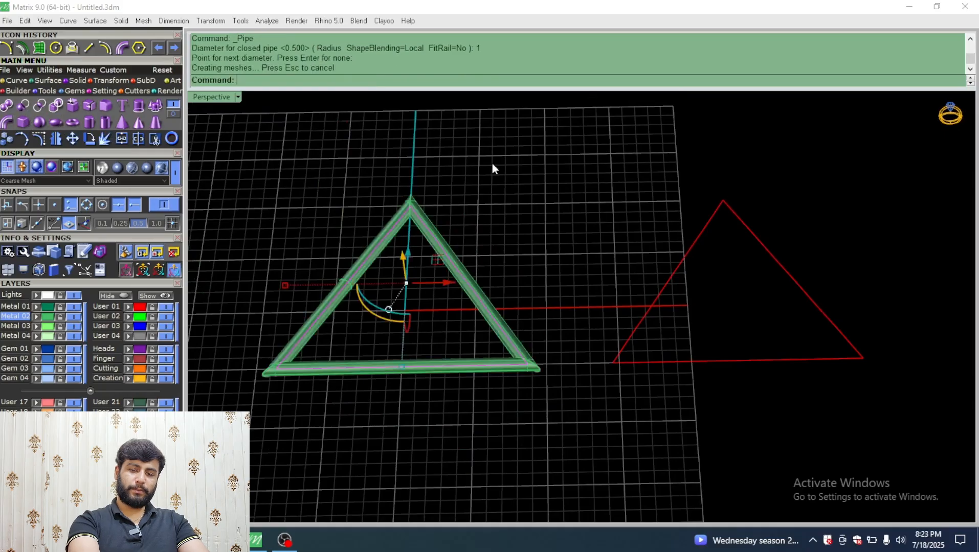
pyautogui.moveTo(813, 208); pyautogui.dragTo(770, 171)
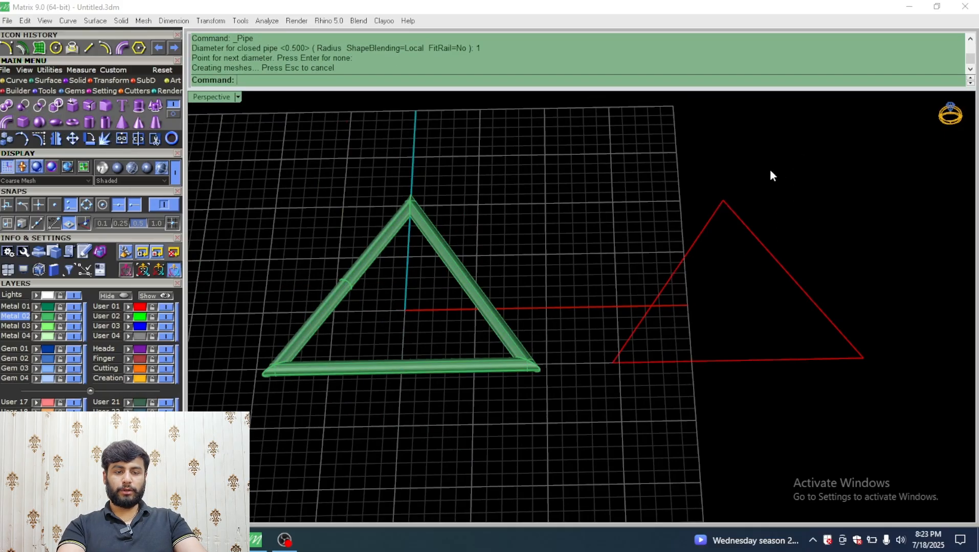
# - Group the three separate line segments of the copied triangle
pyautogui.click(706, 222)
pyautogui.click(738, 220)
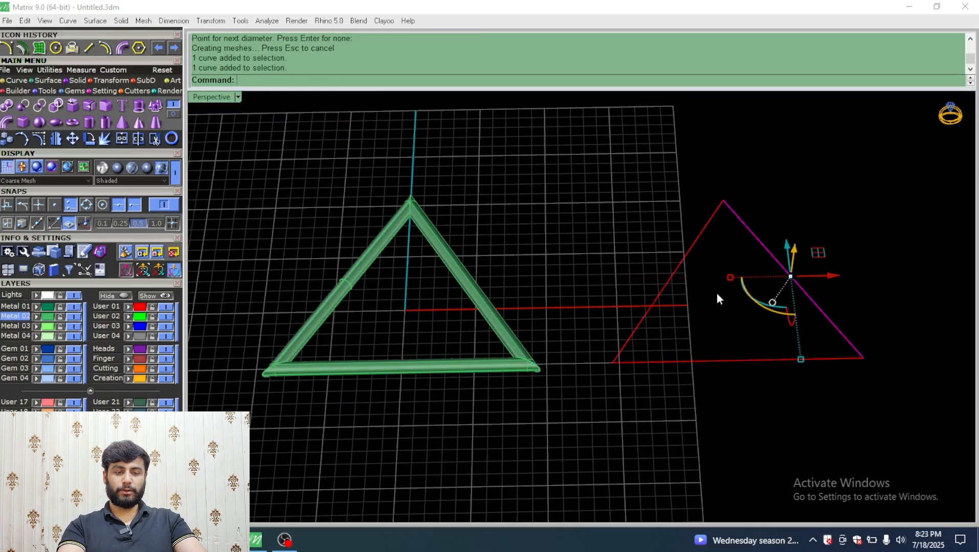
pyautogui.click(706, 360)
pyautogui.moveTo(813, 175); pyautogui.dragTo(666, 387)
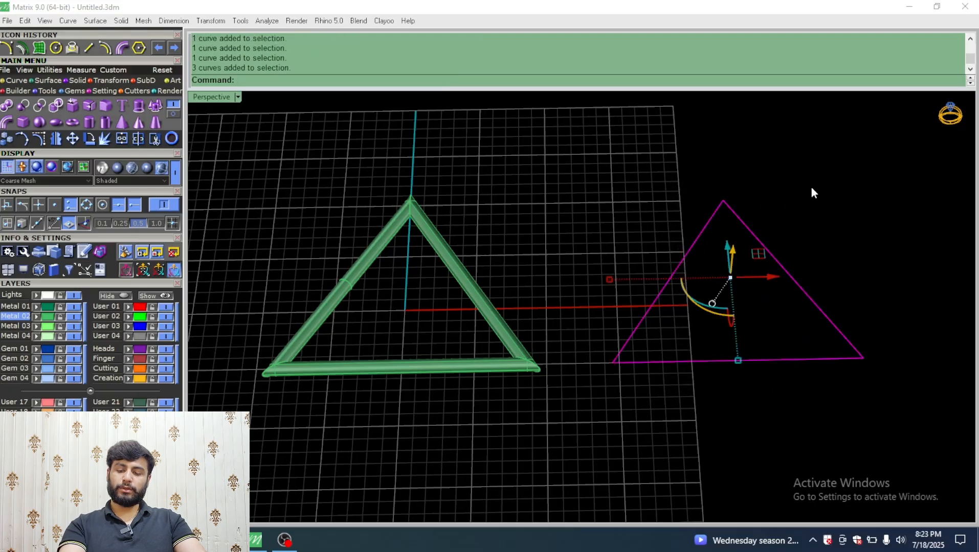
pyautogui.hotkey('ctrl', 'g')
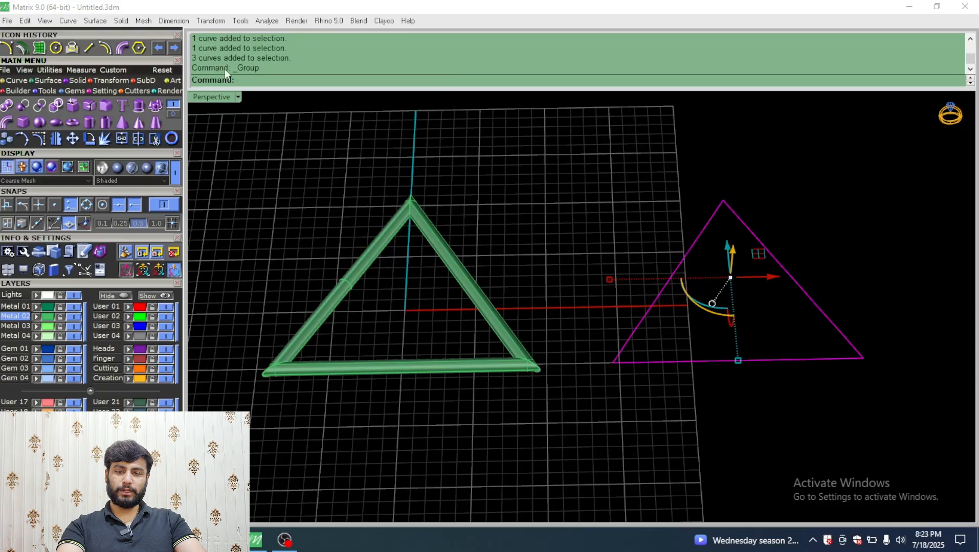
pyautogui.press('Escape')
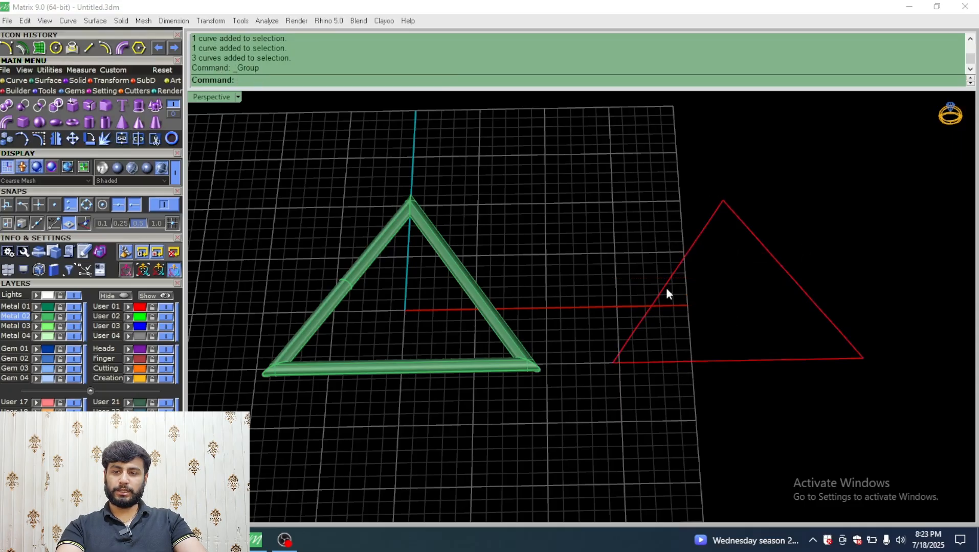
# - Pipe the grouped triangle segments with diameter 1 and round caps, without thickness
pyautogui.click(682, 260)
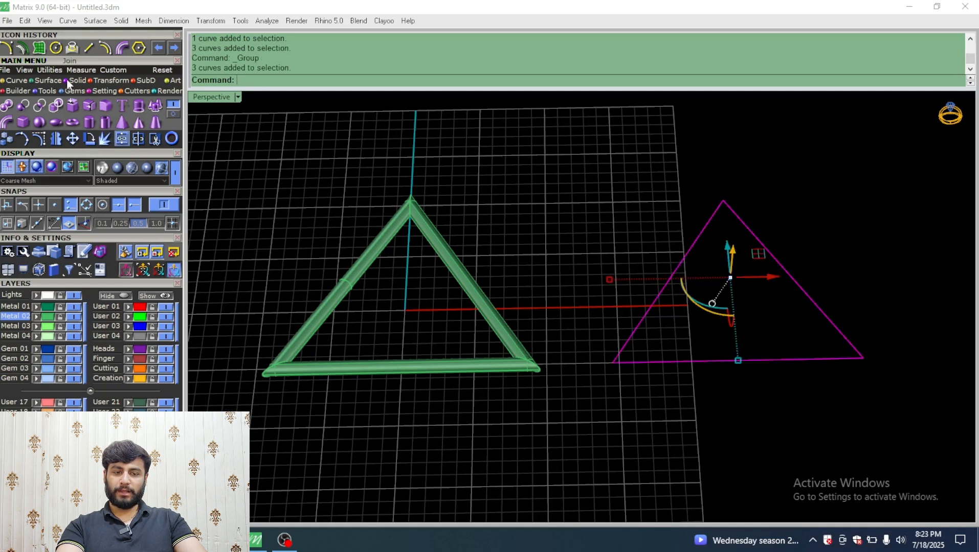
pyautogui.click(7, 123)
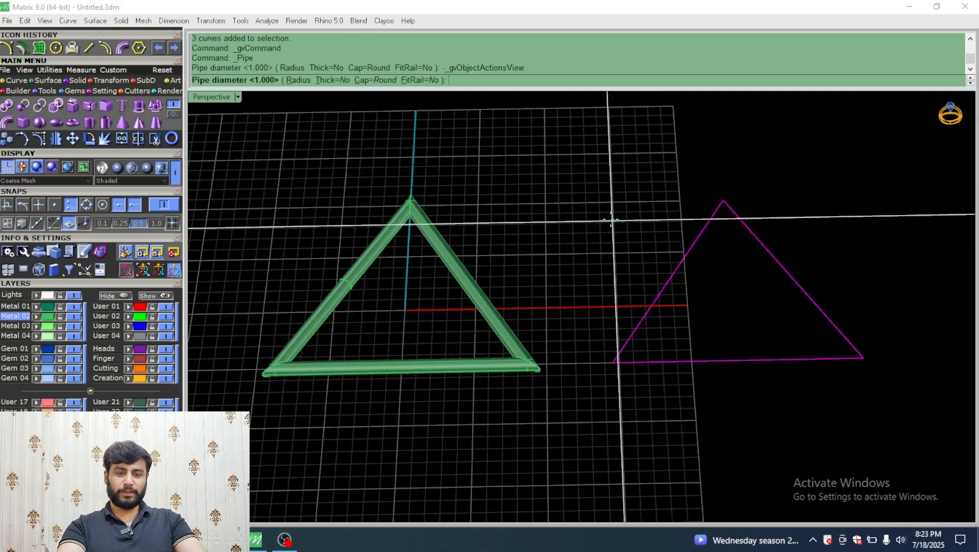
pyautogui.press('Return')
# - Compare the corners of the pipe on the joined triangle with those on the separate segments, close up and from several angles
pyautogui.scroll(6, 616, 354)
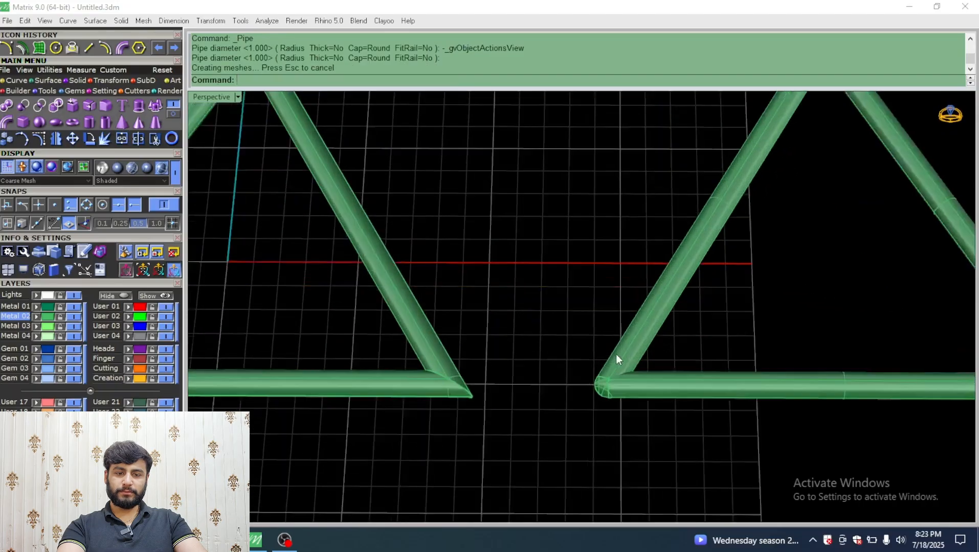
pyautogui.moveTo(616, 354); pyautogui.dragTo(690, 241, button='right')
pyautogui.scroll(8, 639, 339)
pyautogui.moveTo(697, 370); pyautogui.dragTo(542, 348, button='right')
pyautogui.scroll(-5, 542, 343)
pyautogui.scroll(6, 338, 325)
pyautogui.moveTo(487, 284); pyautogui.dragTo(702, 282, button='right')
pyautogui.click(719, 257)
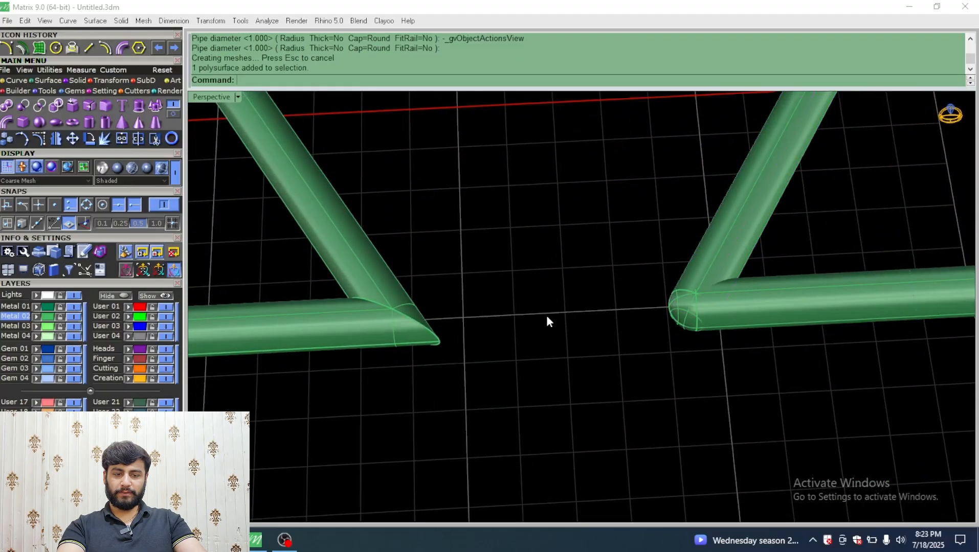
pyautogui.scroll(3, 389, 322)
pyautogui.scroll(-2, 379, 343)
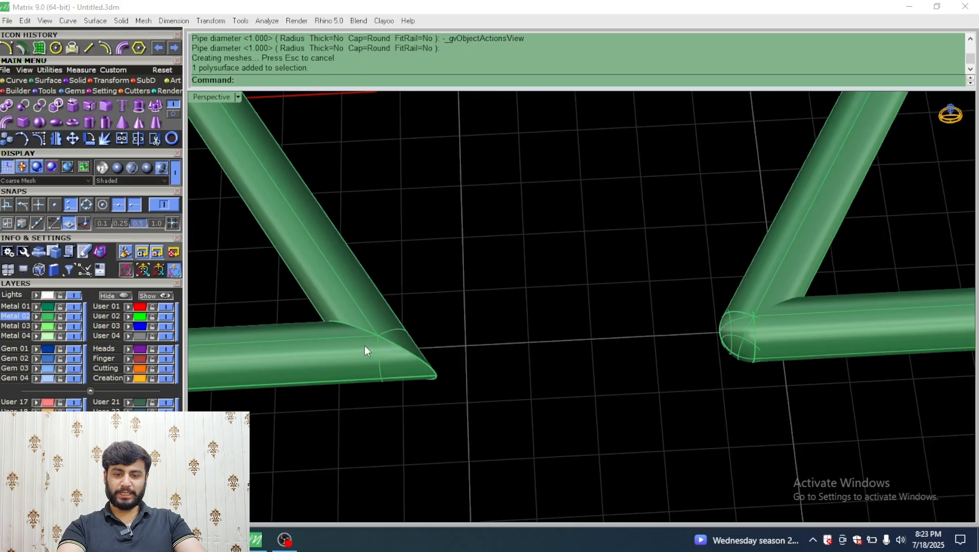
pyautogui.scroll(-5, 360, 346)
pyautogui.scroll(6, 252, 357)
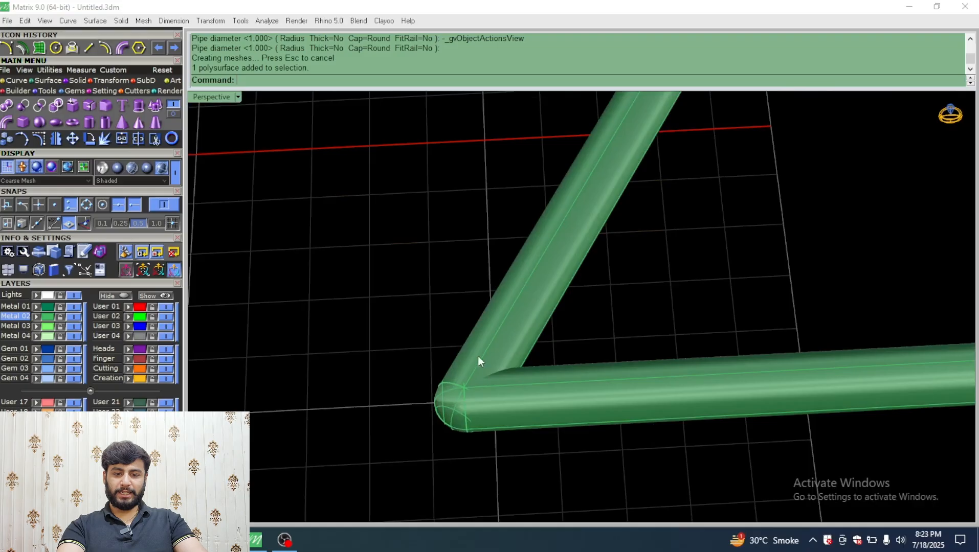
# - Select each pipe of the copied triangle one by one to check that the three sides are separate solids
pyautogui.click(519, 330)
pyautogui.scroll(2, 470, 384)
pyautogui.scroll(-3, 497, 341)
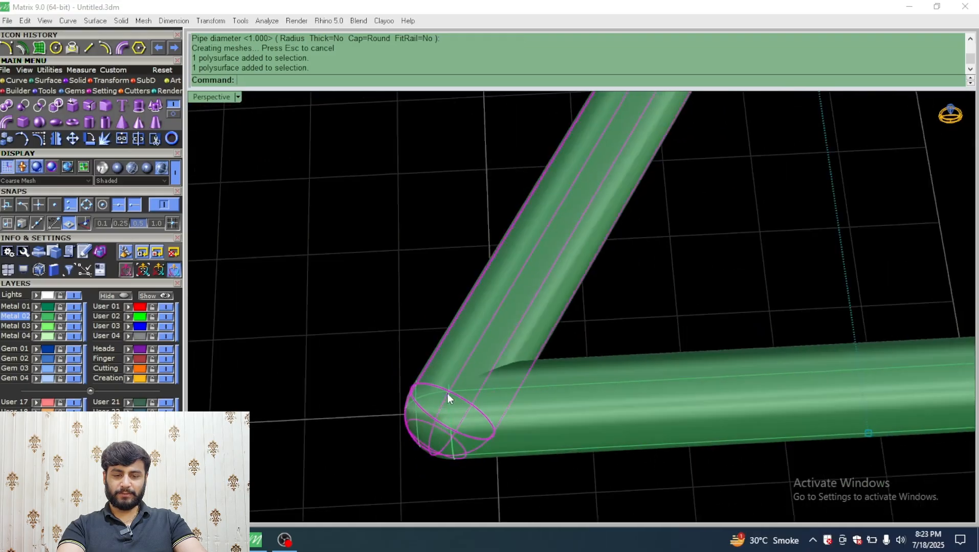
pyautogui.click(523, 387)
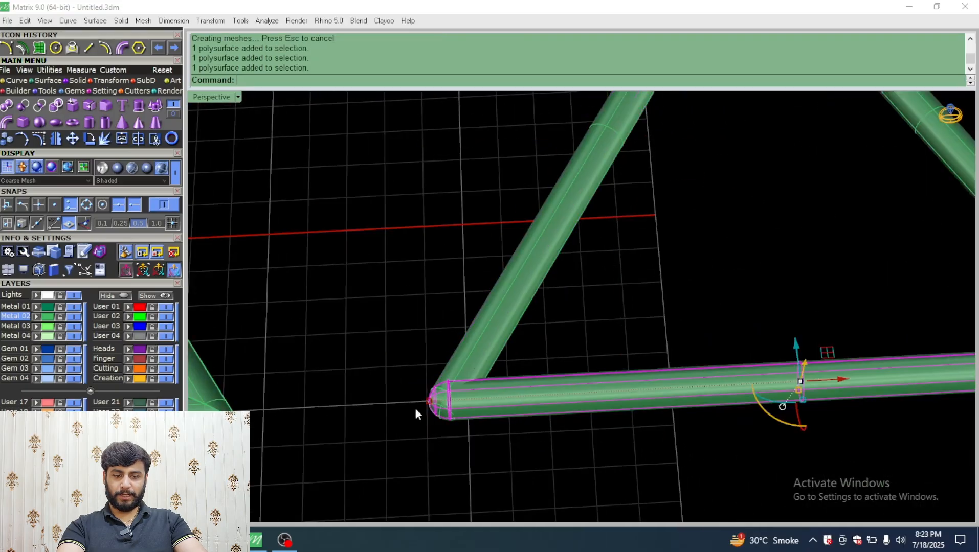
pyautogui.click(527, 350)
pyautogui.scroll(-4, 486, 358)
pyautogui.click(627, 307)
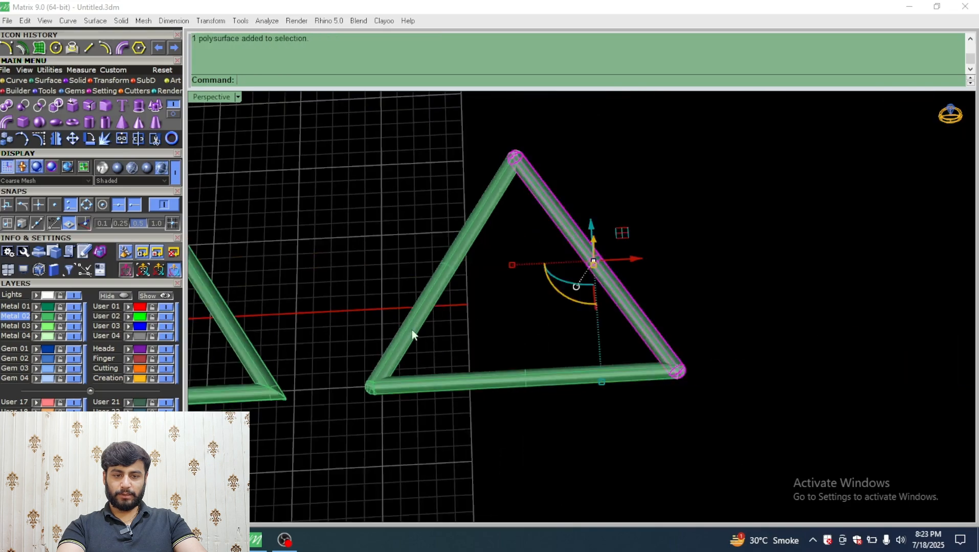
# - Examine the rounded pipe ends at the copied triangle's corners from a low angle and from above
pyautogui.scroll(8, 397, 361)
pyautogui.moveTo(507, 332); pyautogui.dragTo(519, 356, button='right')
pyautogui.scroll(-6, 524, 329)
pyautogui.scroll(6, 524, 372)
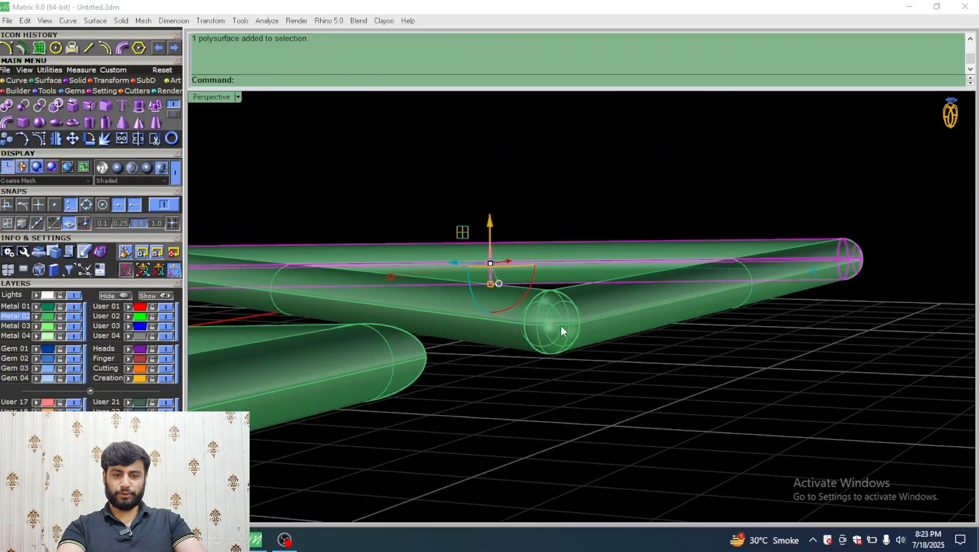
pyautogui.scroll(-5, 560, 326)
pyautogui.moveTo(561, 326); pyautogui.dragTo(517, 326, button='right')
pyautogui.scroll(-6, 516, 325)
pyautogui.moveTo(803, 260); pyautogui.dragTo(715, 353, button='right')
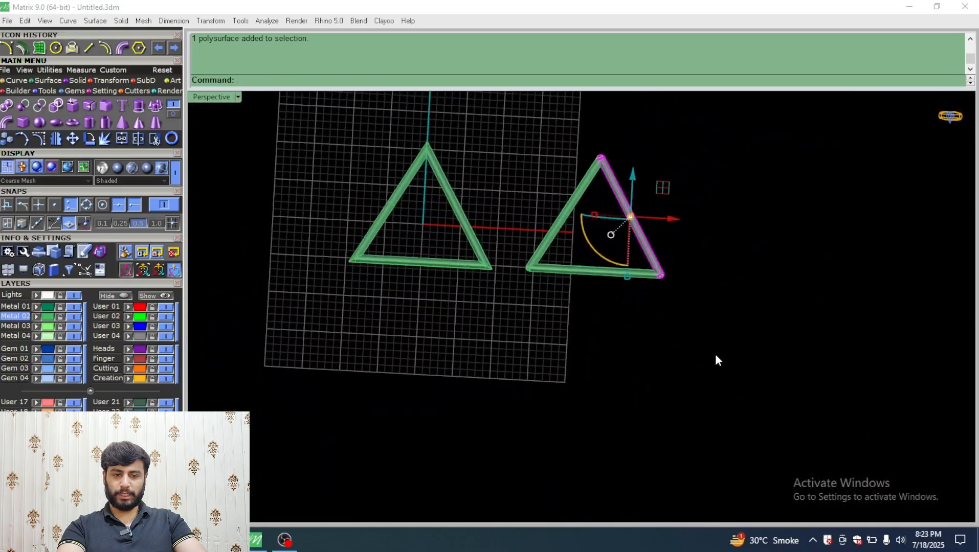
# - Group the copied triangle's three pipes together with their three curves
pyautogui.click(715, 354)
pyautogui.moveTo(667, 178); pyautogui.dragTo(675, 151, button='right')
pyautogui.moveTo(674, 151); pyautogui.dragTo(529, 303)
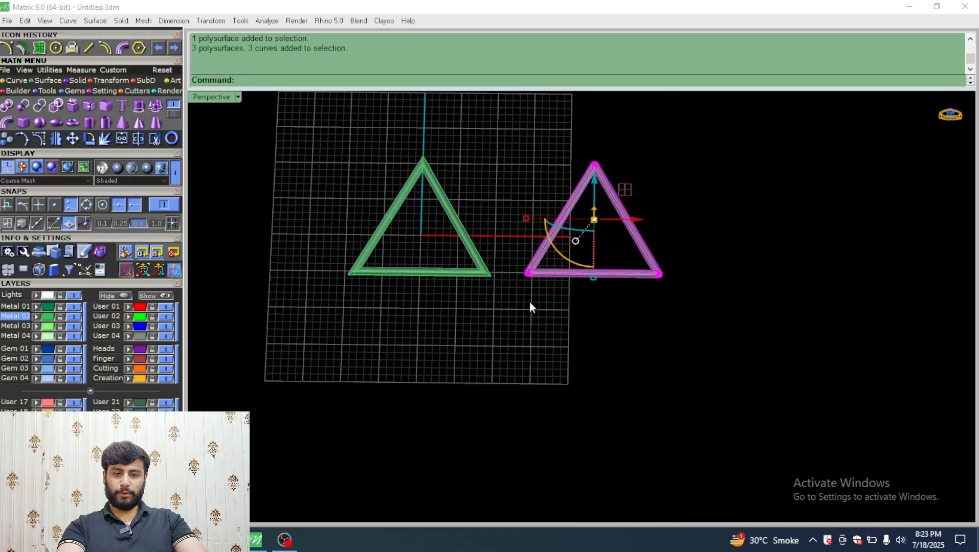
pyautogui.hotkey('ctrl', 'g')
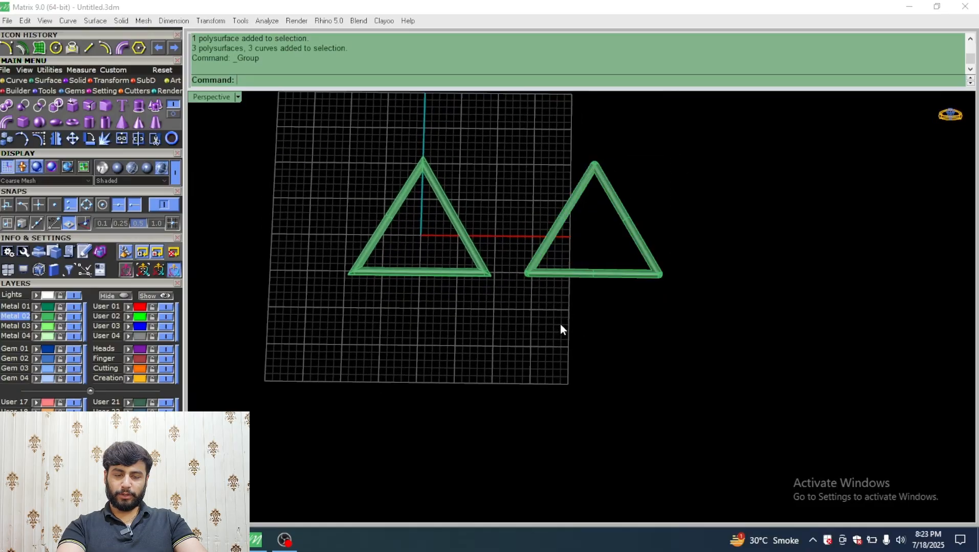
# - Check that the grouped pipes and curves select as one object, viewing them beside the joined triangle
pyautogui.click(607, 266)
pyautogui.scroll(-5, 600, 257)
pyautogui.moveTo(550, 275); pyautogui.dragTo(581, 267, button='right')
pyautogui.scroll(4, 581, 267)
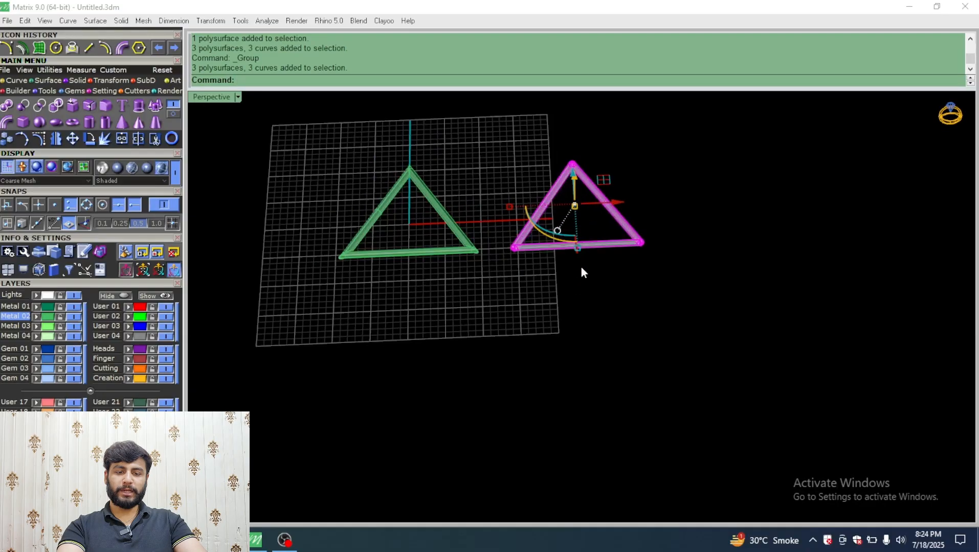
pyautogui.moveTo(600, 202); pyautogui.dragTo(606, 275, button='right')
pyautogui.scroll(-7, 566, 306)
pyautogui.scroll(9, 563, 254)
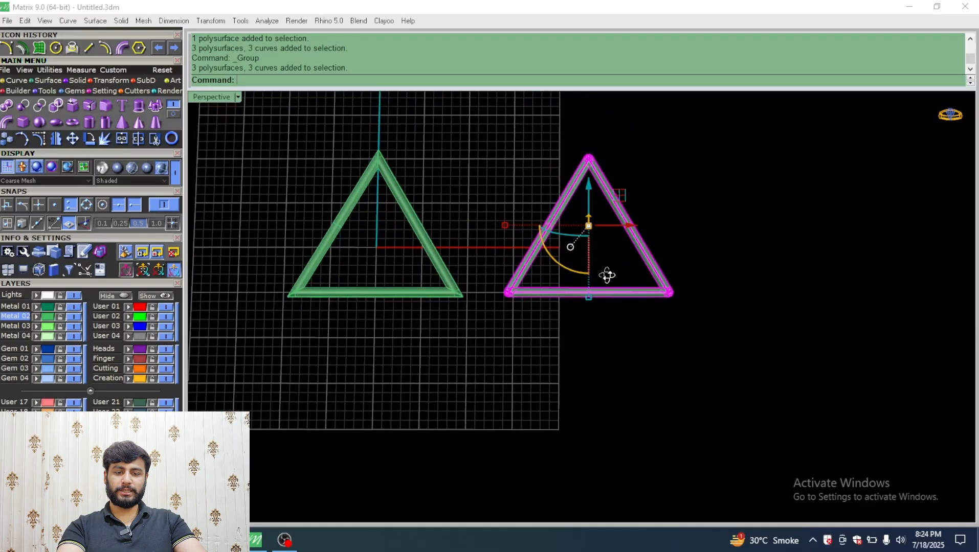
pyautogui.click(704, 140)
pyautogui.moveTo(690, 137); pyautogui.dragTo(554, 239)
pyautogui.click(761, 151)
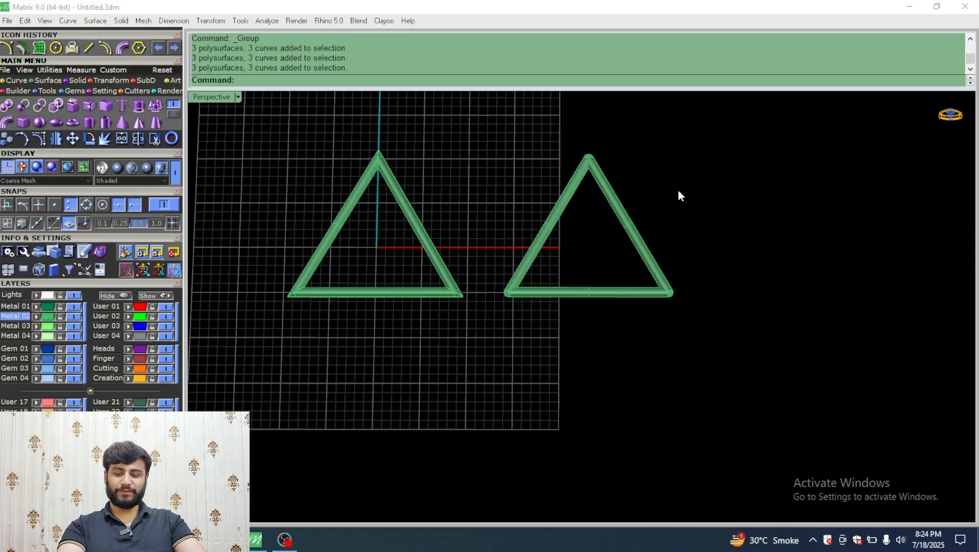
pyautogui.click(596, 178)
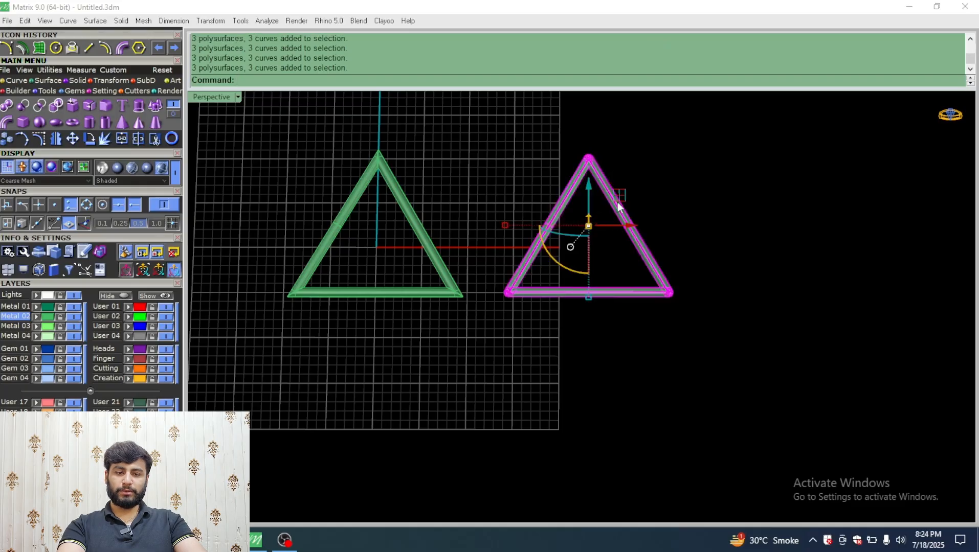
# - Move the whole piped triangle group slightly toward the joined triangle
pyautogui.moveTo(618, 206)
pyautogui.mouseDown()
pyautogui.moveTo(584, 178)
pyautogui.moveTo(581, 157)
pyautogui.moveTo(632, 203)
pyautogui.moveTo(605, 192)
pyautogui.mouseUp()
pyautogui.click(698, 228)
pyautogui.click(652, 263)
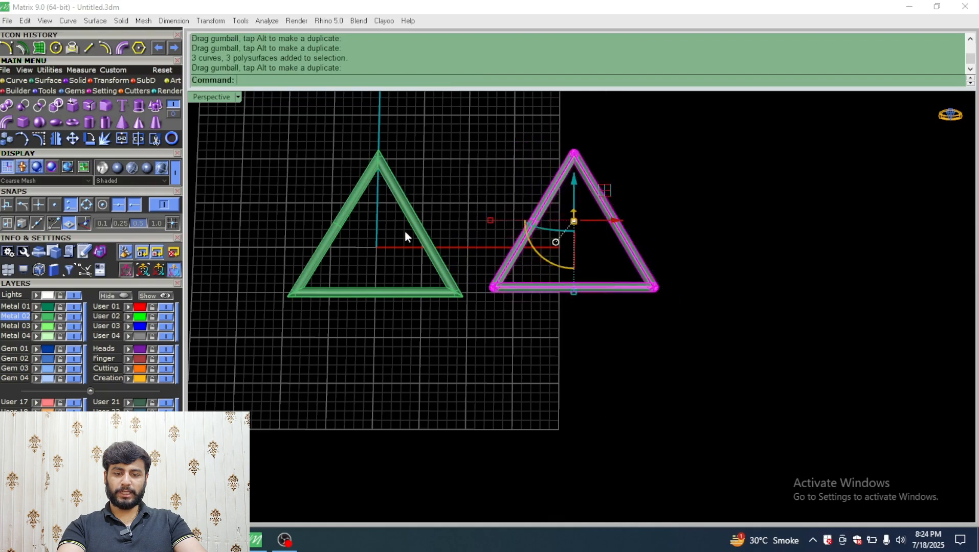
# - Ungroup the copied triangle's pipes and move its left pipe off its curve, toward the joined triangle
pyautogui.click(475, 167)
pyautogui.scroll(6, 539, 189)
pyautogui.click(563, 234)
pyautogui.scroll(-6, 530, 242)
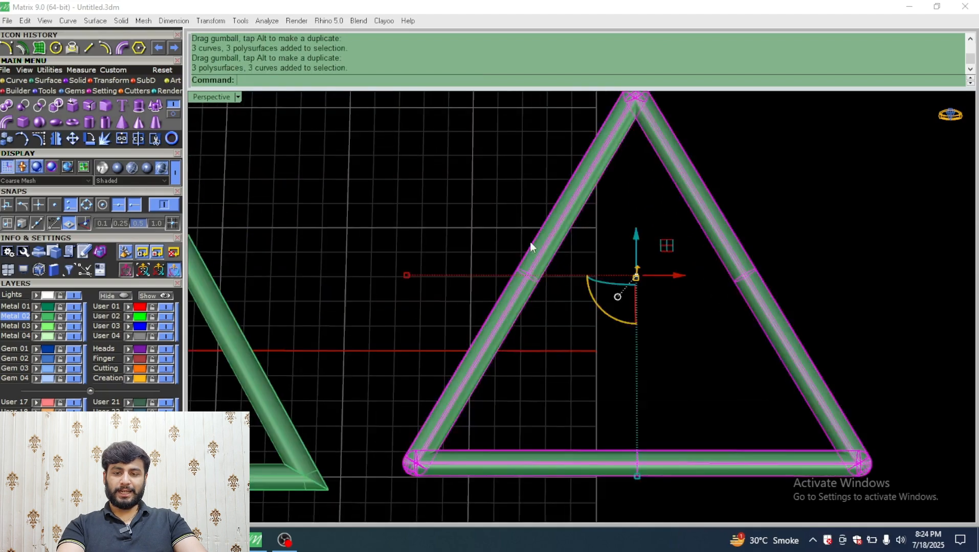
pyautogui.press('Delete')
pyautogui.hotkey('ctrl', 'z')
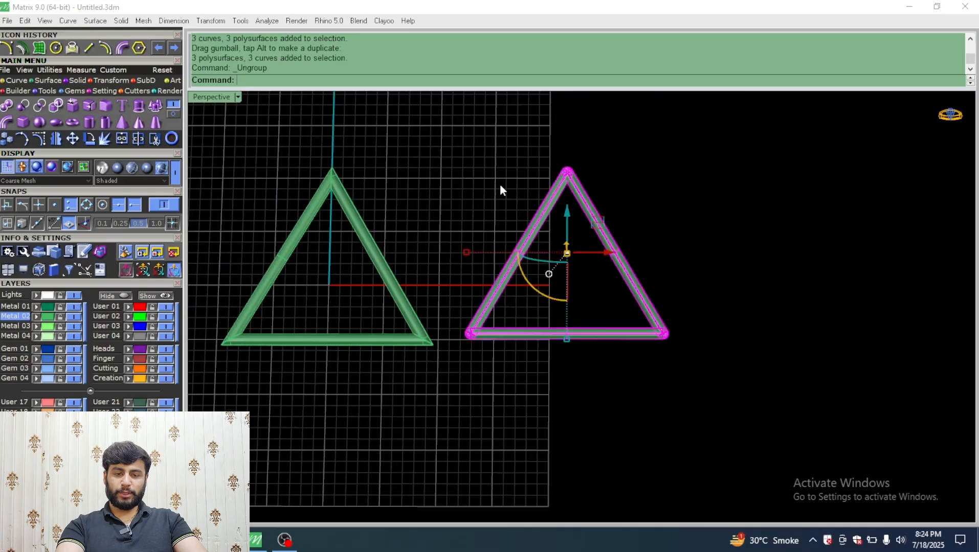
pyautogui.click(500, 188)
pyautogui.moveTo(549, 222); pyautogui.dragTo(474, 202)
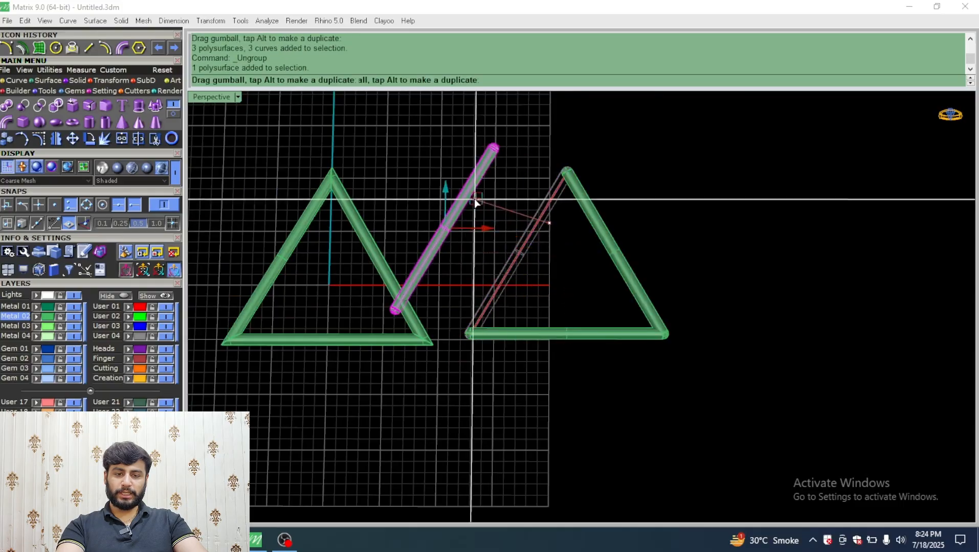
# - Ungroup the copied triangle's curves and move the left side's curve up past the triangle's right side
pyautogui.click(538, 218)
pyautogui.hotkey('ctrl', 'shift', 'g')
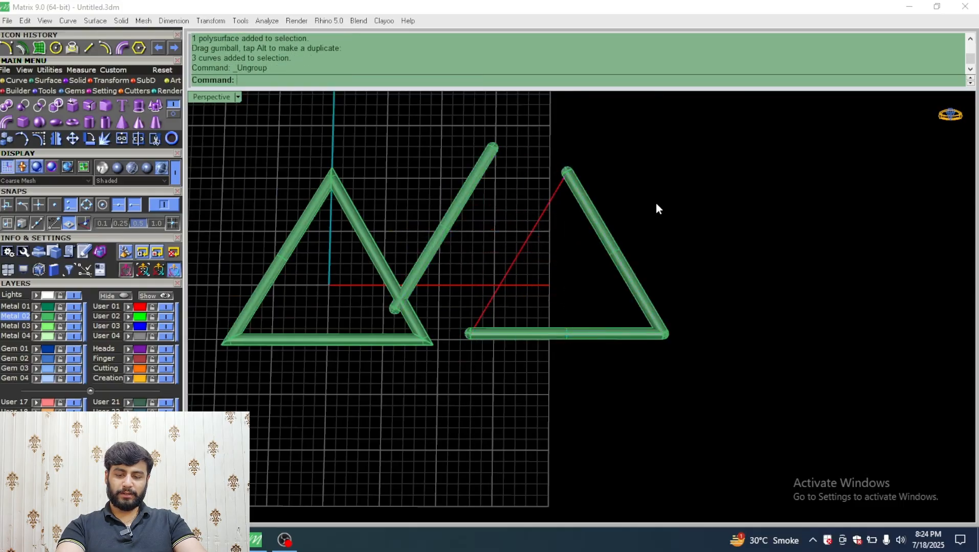
pyautogui.moveTo(543, 223); pyautogui.dragTo(699, 164)
# - Move only the right side's curve out of its pipe, placing it to the lower right of the copied triangle
pyautogui.moveTo(608, 170); pyautogui.dragTo(548, 198)
pyautogui.keyDown('ctrl'); pyautogui.click(567, 177); pyautogui.keyUp('ctrl')
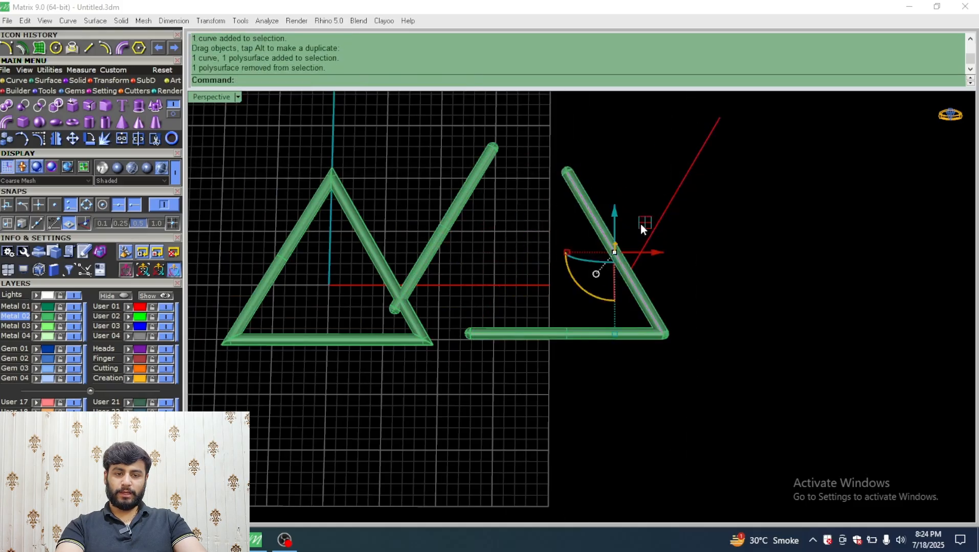
pyautogui.moveTo(642, 228); pyautogui.dragTo(836, 306)
pyautogui.scroll(-2, 743, 269)
pyautogui.scroll(1, 802, 304)
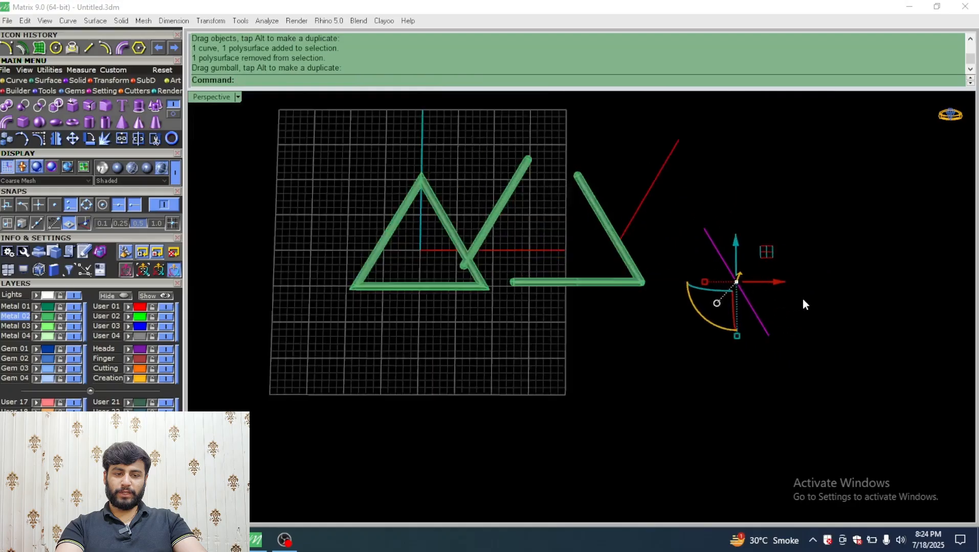
pyautogui.scroll(1, 802, 304)
pyautogui.keyDown('shift'); pyautogui.moveTo(802, 304); pyautogui.dragTo(661, 264, button='right'); pyautogui.keyUp('shift')
# - Move only the base curve out of its pipe to just below the copied triangle
pyautogui.moveTo(446, 253); pyautogui.dragTo(413, 290)
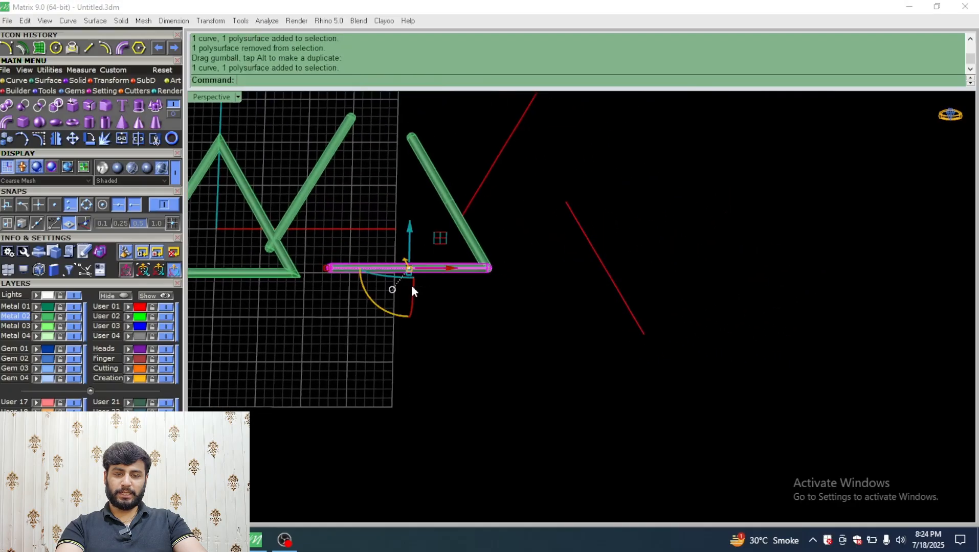
pyautogui.keyDown('ctrl'); pyautogui.click(428, 263); pyautogui.keyUp('ctrl')
pyautogui.moveTo(447, 239); pyautogui.dragTo(483, 306)
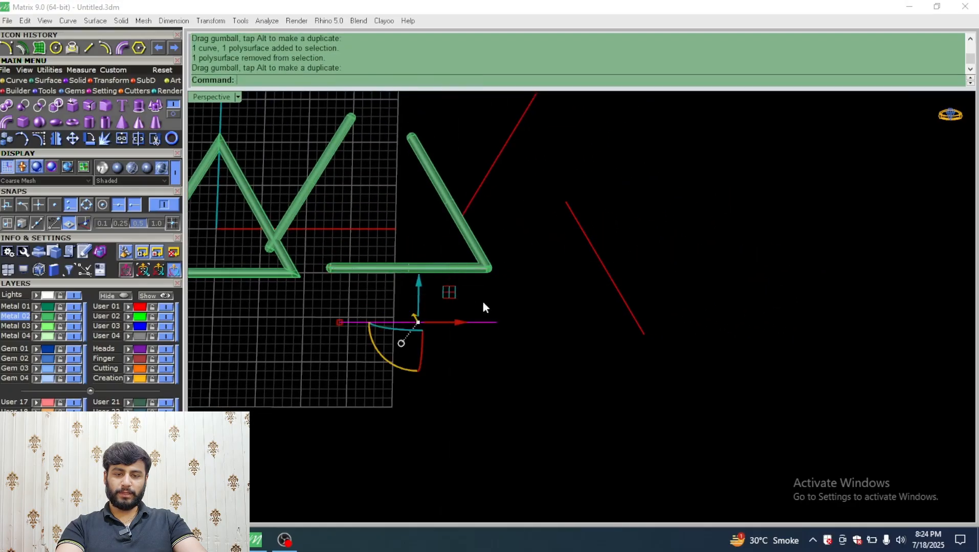
pyautogui.click(438, 201)
pyautogui.scroll(-5, 309, 244)
pyautogui.scroll(4, 389, 227)
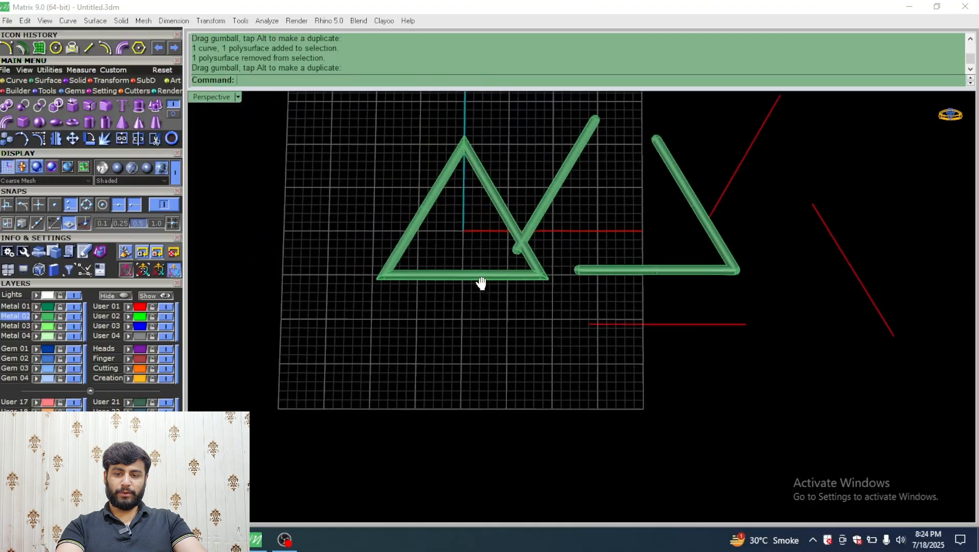
pyautogui.scroll(-6, 517, 234)
pyautogui.scroll(7, 458, 313)
pyautogui.keyDown('shift'); pyautogui.moveTo(658, 256); pyautogui.dragTo(433, 338, button='right'); pyautogui.keyUp('shift')
pyautogui.click(641, 274)
pyautogui.press('F6')
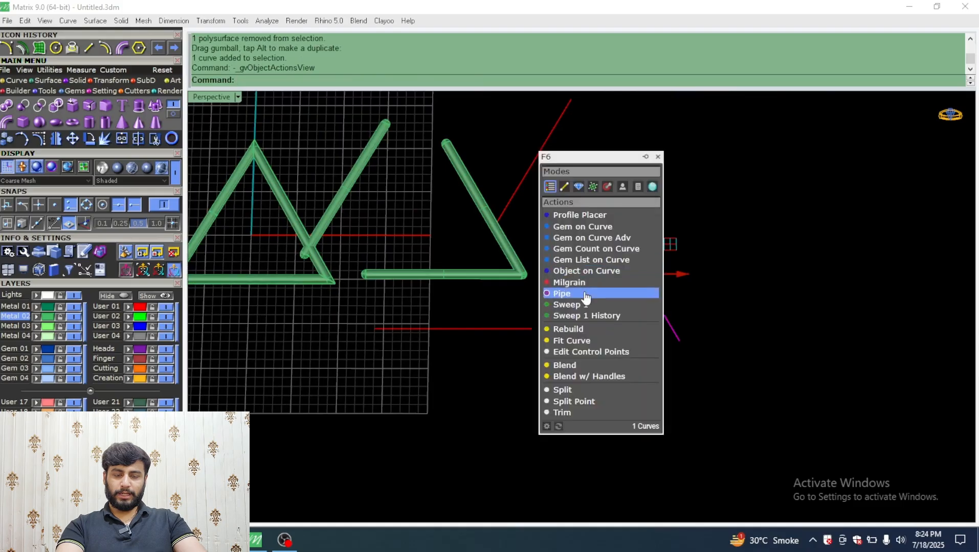
pyautogui.click(658, 156)
pyautogui.press('Escape')
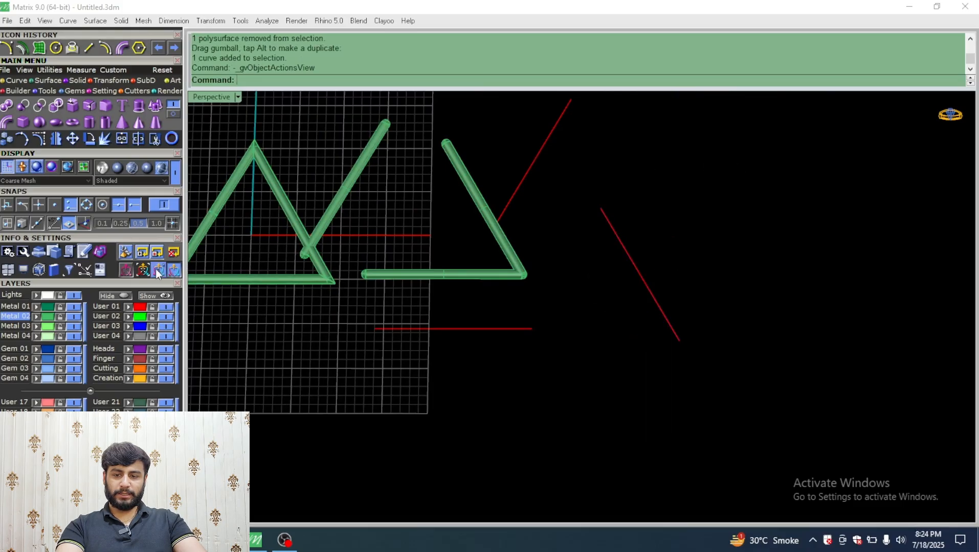
# - With history recording on, pipe the loose curve at the lower right using 1.000 start and end diameters and round caps
pyautogui.click(127, 253)
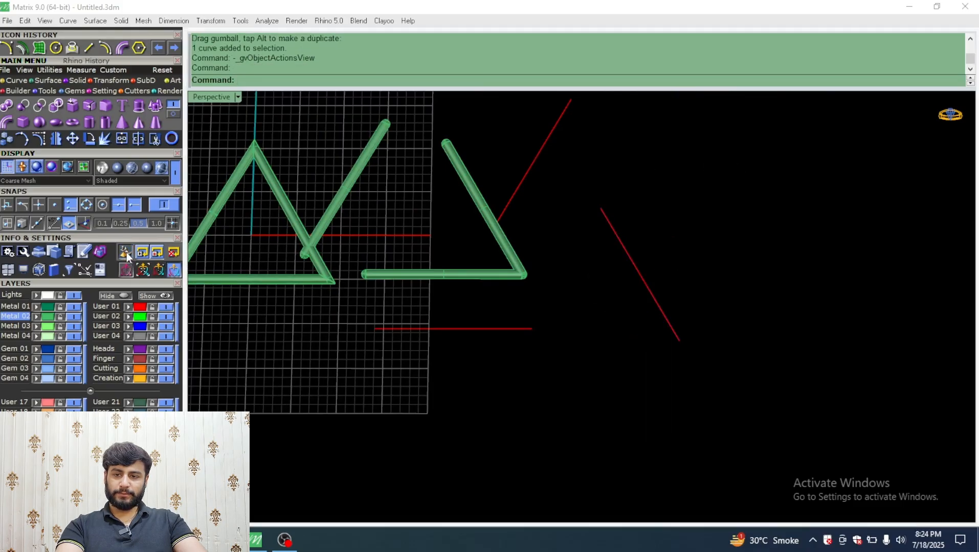
pyautogui.click(126, 252)
pyautogui.click(613, 228)
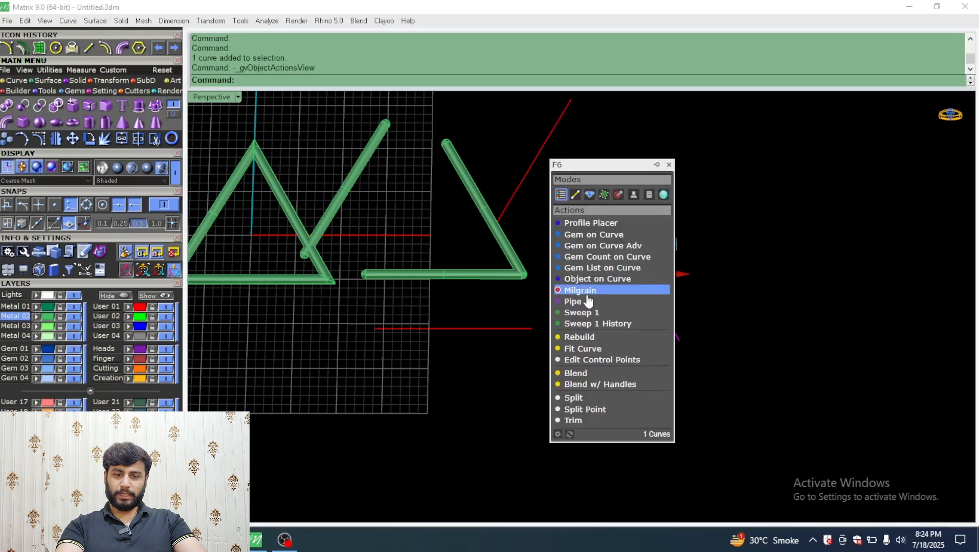
pyautogui.press('Return')
pyautogui.press('Return')
pyautogui.press('Return')
pyautogui.press('Return')
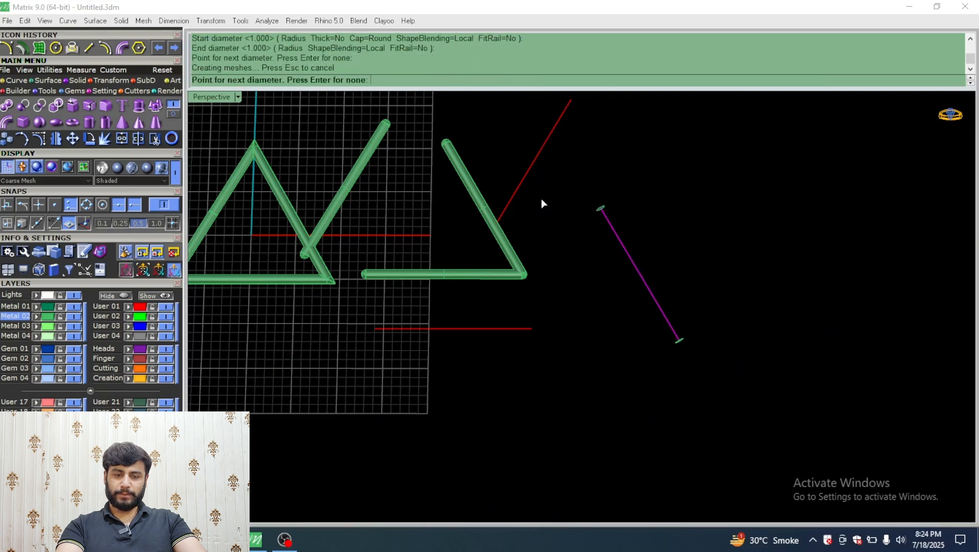
# - Select only the curve inside the new pipe and move it farther away from the triangles
pyautogui.scroll(3, 648, 266)
pyautogui.scroll(6, 625, 243)
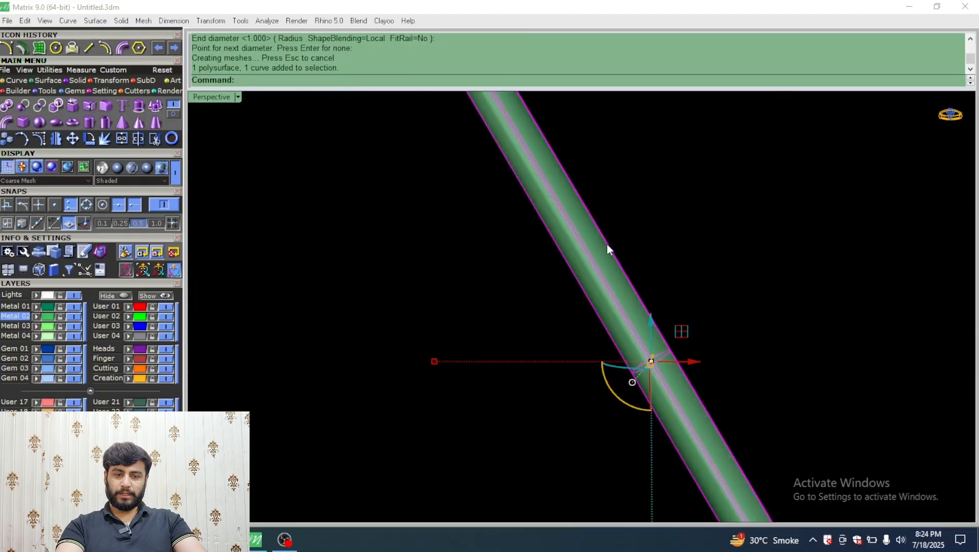
pyautogui.keyDown('ctrl'); pyautogui.click(605, 247); pyautogui.keyUp('ctrl')
pyautogui.scroll(-6, 424, 302)
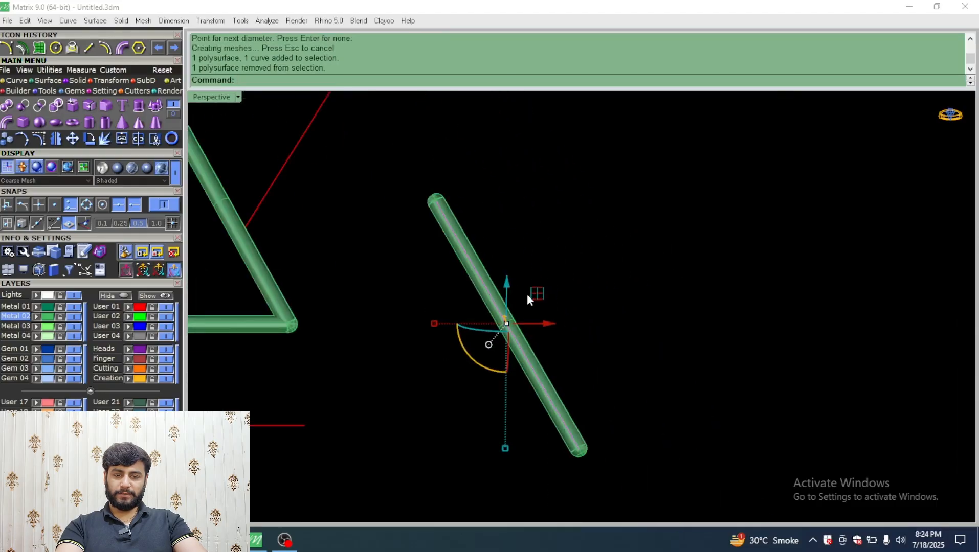
pyautogui.moveTo(526, 293); pyautogui.dragTo(735, 252)
pyautogui.scroll(-6, 683, 234)
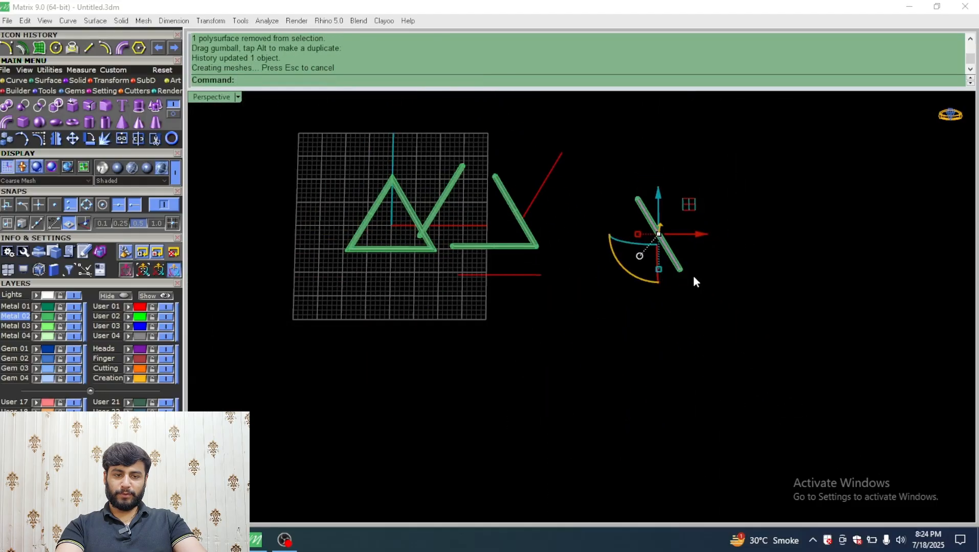
# - Stretch the piped curve along the Y direction past its centre so that its slope flips
pyautogui.moveTo(659, 272); pyautogui.dragTo(628, 275)
pyautogui.scroll(-5, 566, 404)
pyautogui.scroll(9, 607, 343)
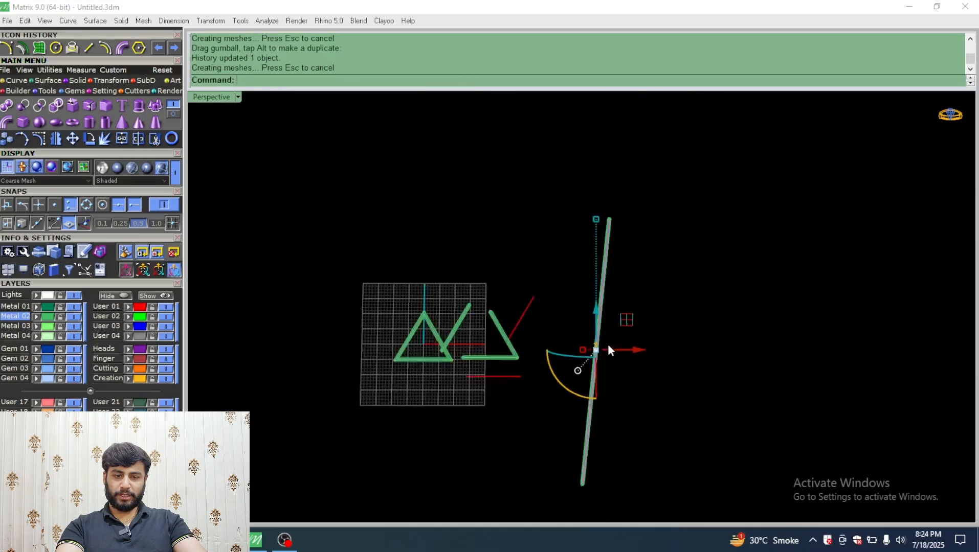
pyautogui.moveTo(590, 159); pyautogui.dragTo(590, 271)
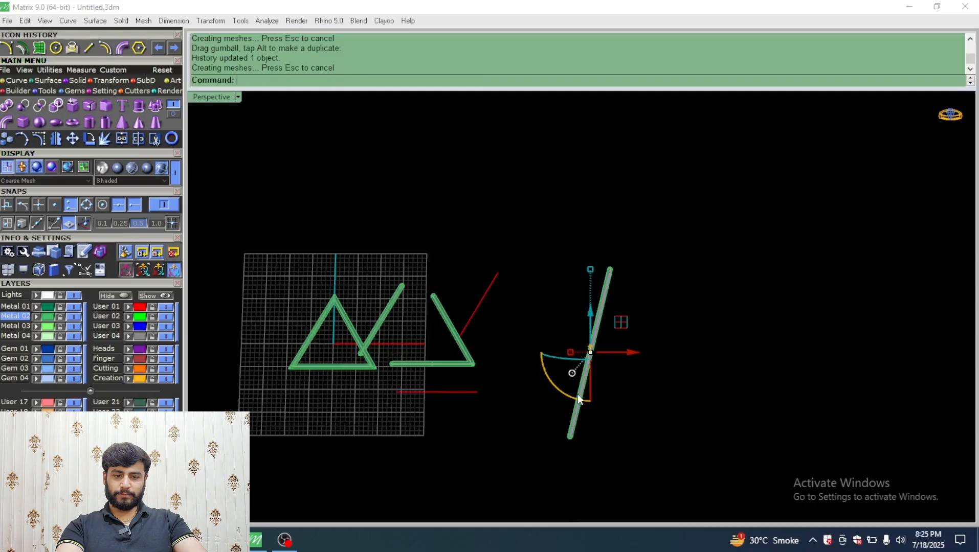
# - Rotate the piped curve about its centre until it slopes gently down away from the triangles, and select it with its pipe
pyautogui.moveTo(568, 395); pyautogui.dragTo(511, 264)
pyautogui.click(577, 258)
pyautogui.scroll(9, 571, 336)
pyautogui.moveTo(625, 271); pyautogui.dragTo(537, 400)
pyautogui.scroll(-5, 737, 248)
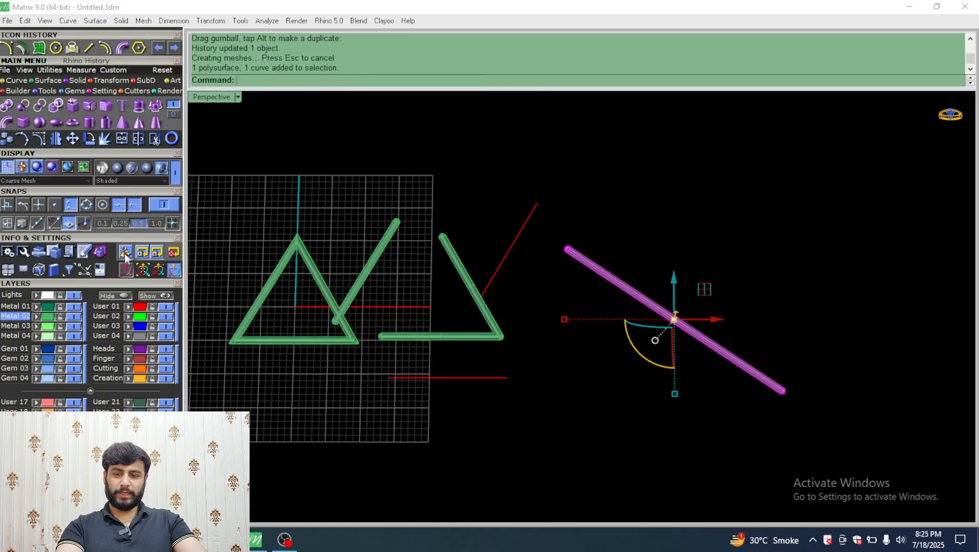
# - Examine the rotated pipe and its curve from several angles and distances
pyautogui.moveTo(453, 284); pyautogui.dragTo(327, 160, button='right')
pyautogui.scroll(-8, 701, 241)
pyautogui.moveTo(701, 243); pyautogui.dragTo(706, 375, button='right')
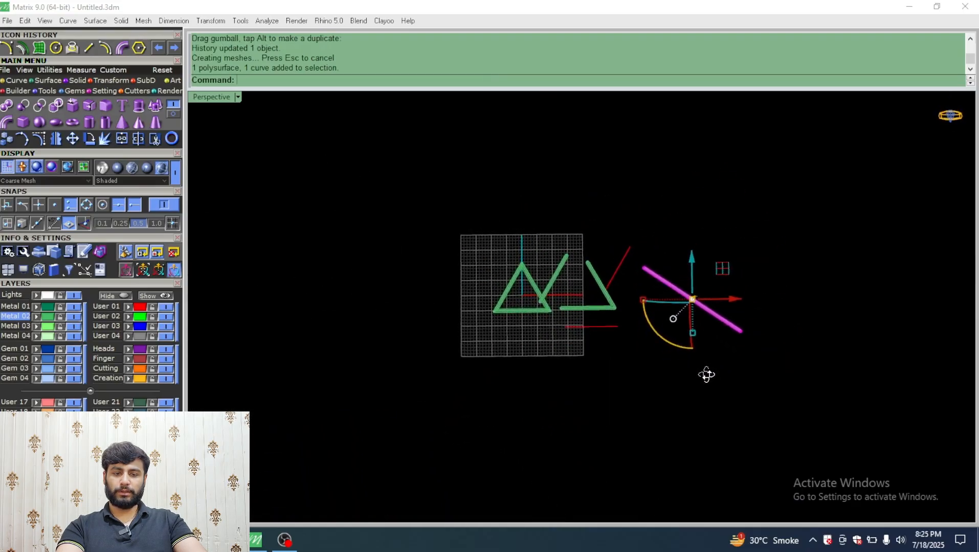
pyautogui.scroll(8, 597, 253)
pyautogui.moveTo(597, 251); pyautogui.dragTo(638, 235, button='right')
pyautogui.scroll(-8, 541, 209)
pyautogui.scroll(6, 630, 279)
pyautogui.click(583, 180)
pyautogui.scroll(-6, 602, 241)
pyautogui.scroll(10, 668, 226)
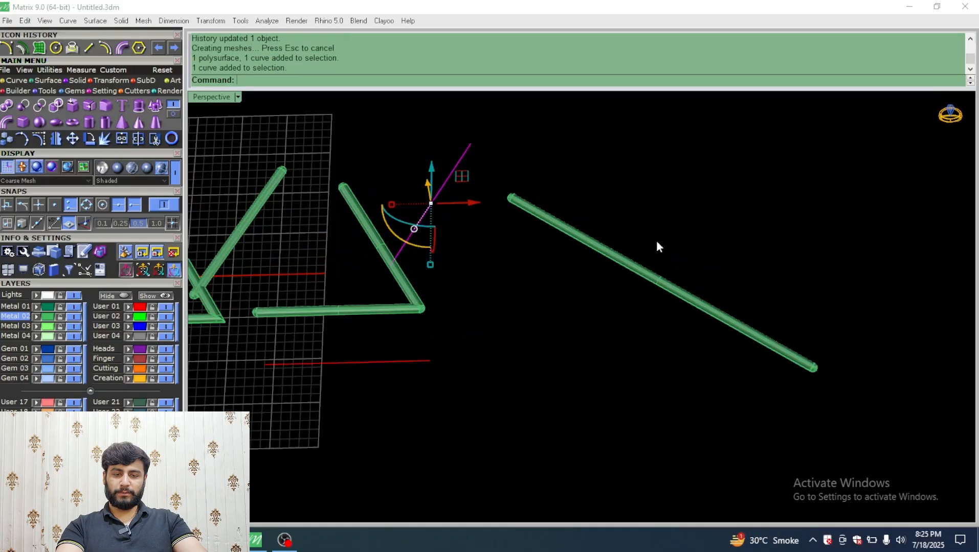
# - Move the rotated pipe together with its curve toward the copied triangle
pyautogui.click(641, 265)
pyautogui.keyDown('ctrl'); pyautogui.click(625, 262); pyautogui.keyUp('ctrl')
pyautogui.click(732, 206)
pyautogui.moveTo(732, 206); pyautogui.dragTo(612, 293)
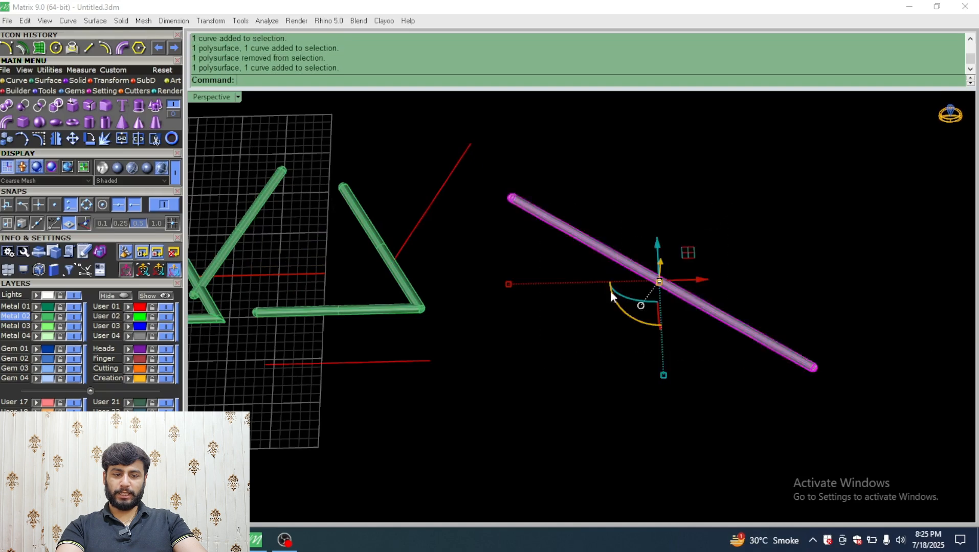
pyautogui.moveTo(689, 253); pyautogui.dragTo(586, 287)
pyautogui.click(591, 218)
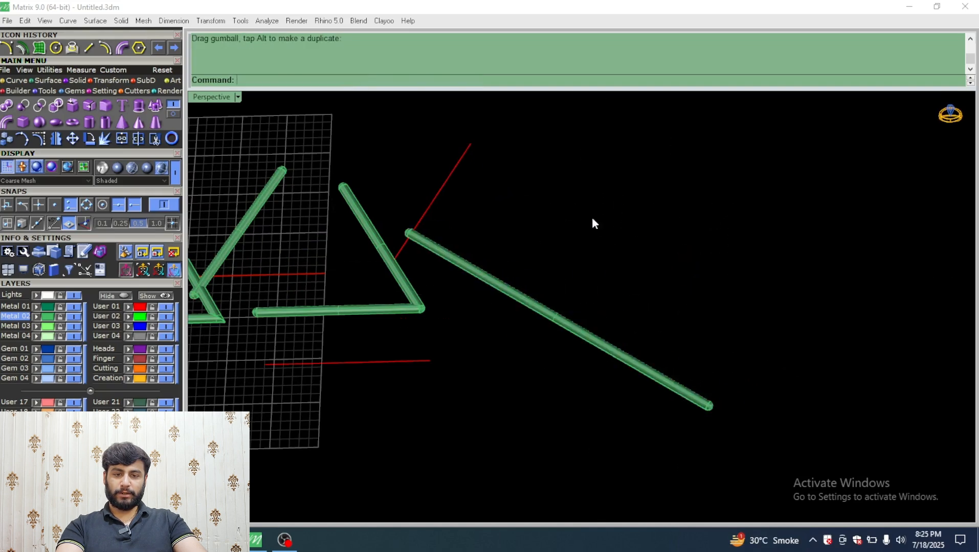
# - Select only the curve inside the moved pipe and pull it out above the pipe
pyautogui.scroll(4, 502, 289)
pyautogui.scroll(-2, 502, 289)
pyautogui.moveTo(537, 258); pyautogui.dragTo(488, 330)
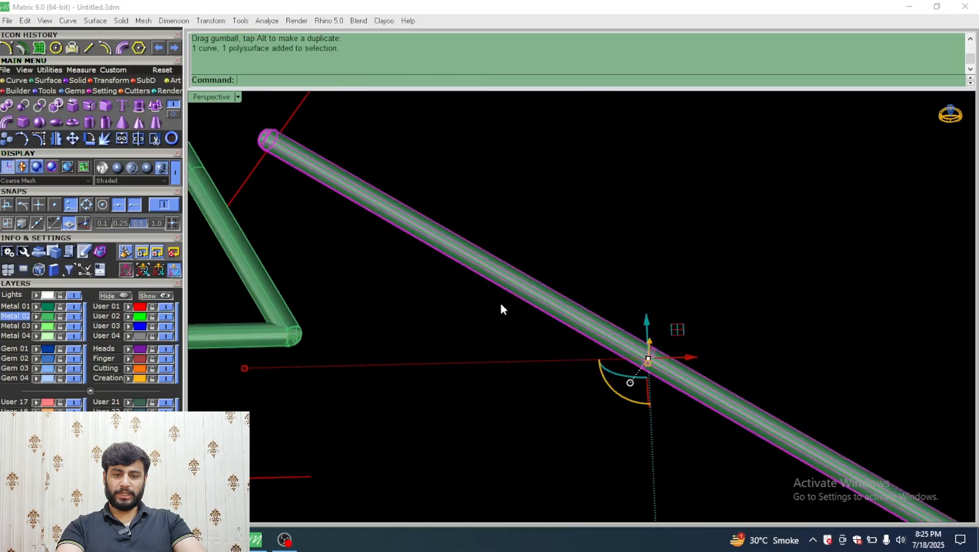
pyautogui.keyDown('ctrl'); pyautogui.click(509, 279); pyautogui.keyUp('ctrl')
pyautogui.scroll(-3, 512, 282)
pyautogui.moveTo(528, 370); pyautogui.dragTo(575, 298)
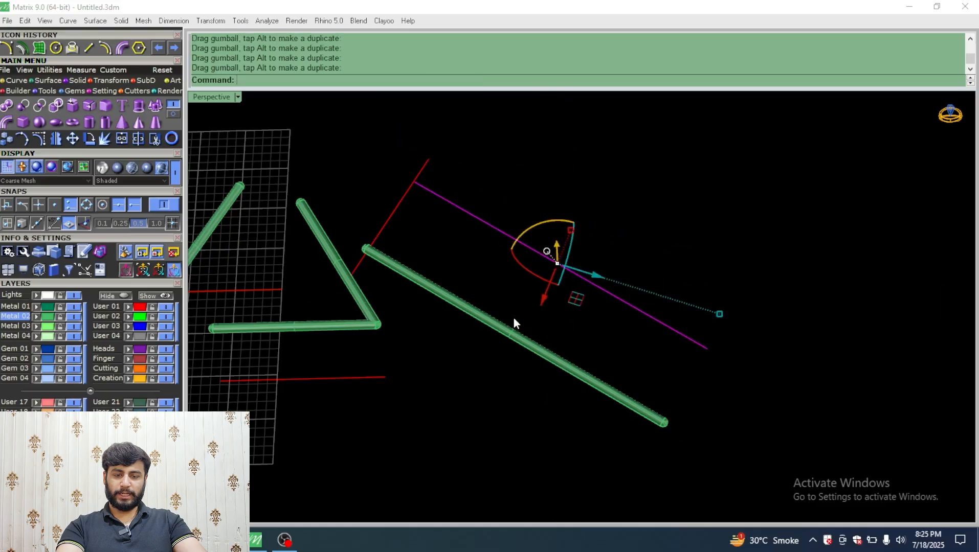
# - Undo the latest moves of the curve and the pipe
pyautogui.hotkey('ctrl', 'z')
pyautogui.hotkey('ctrl', 'z')
pyautogui.hotkey('ctrl', 'z')
pyautogui.hotkey('ctrl', 'z')
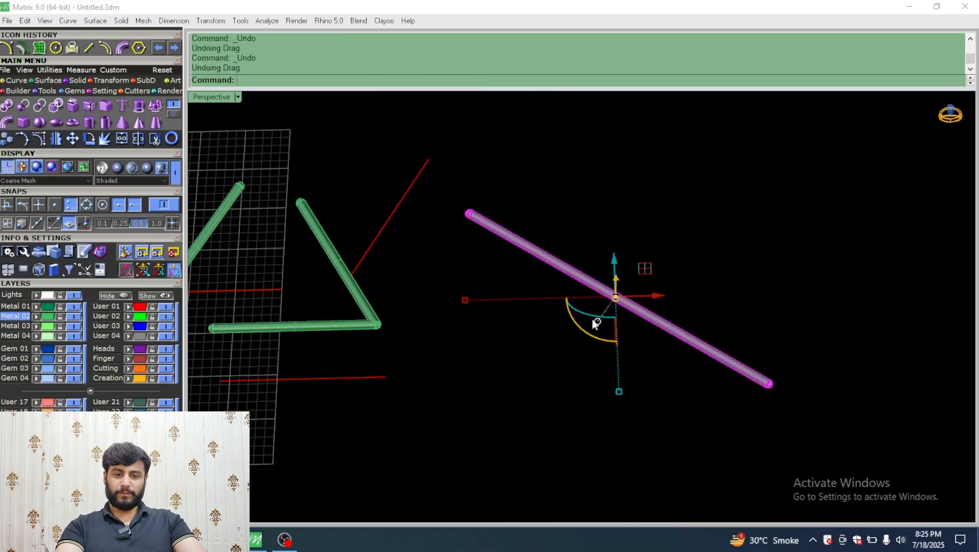
# - Move only the rotated curve out of its pipe, placing it just below and parallel to the pipe
pyautogui.click(675, 265)
pyautogui.moveTo(668, 286); pyautogui.dragTo(612, 295)
pyautogui.scroll(8, 559, 292)
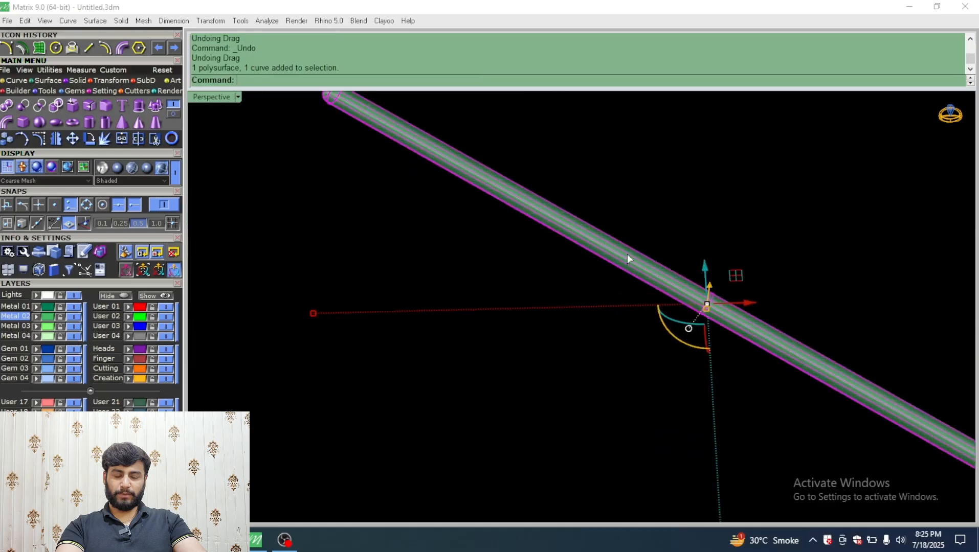
pyautogui.keyDown('ctrl'); pyautogui.click(628, 258); pyautogui.keyUp('ctrl')
pyautogui.scroll(-5, 661, 304)
pyautogui.moveTo(647, 336); pyautogui.dragTo(584, 313)
pyautogui.click(611, 343)
pyautogui.press('Escape')
pyautogui.keyDown('ctrl'); pyautogui.click(577, 315); pyautogui.keyUp('ctrl')
pyautogui.moveTo(603, 369); pyautogui.dragTo(582, 387)
pyautogui.scroll(-5, 595, 301)
pyautogui.scroll(5, 532, 307)
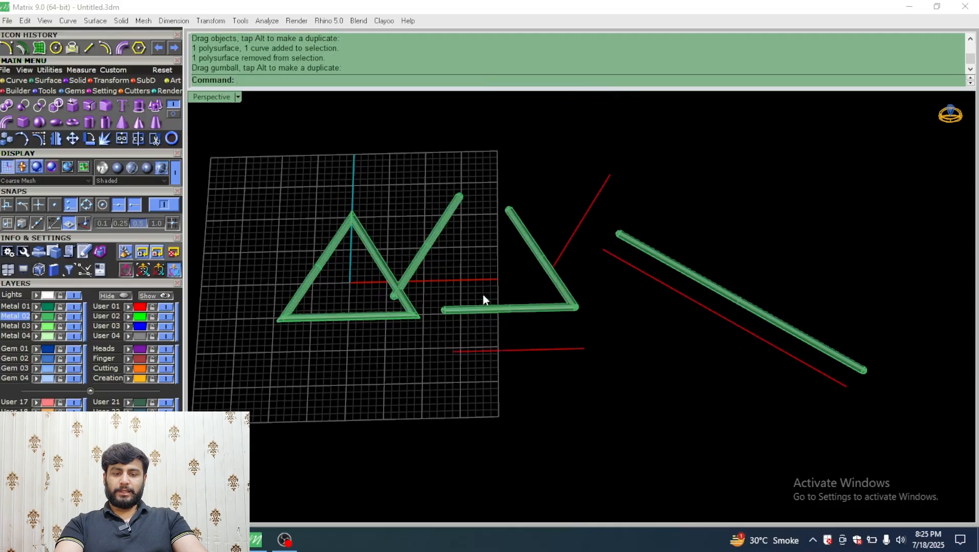
# - Select all triangles, pipes and loose curves in the scene and delete them
pyautogui.moveTo(561, 327)
pyautogui.mouseDown(button='right')
pyautogui.moveTo(564, 245)
pyautogui.moveTo(550, 327)
pyautogui.mouseUp(button='right')
pyautogui.scroll(-7, 563, 239)
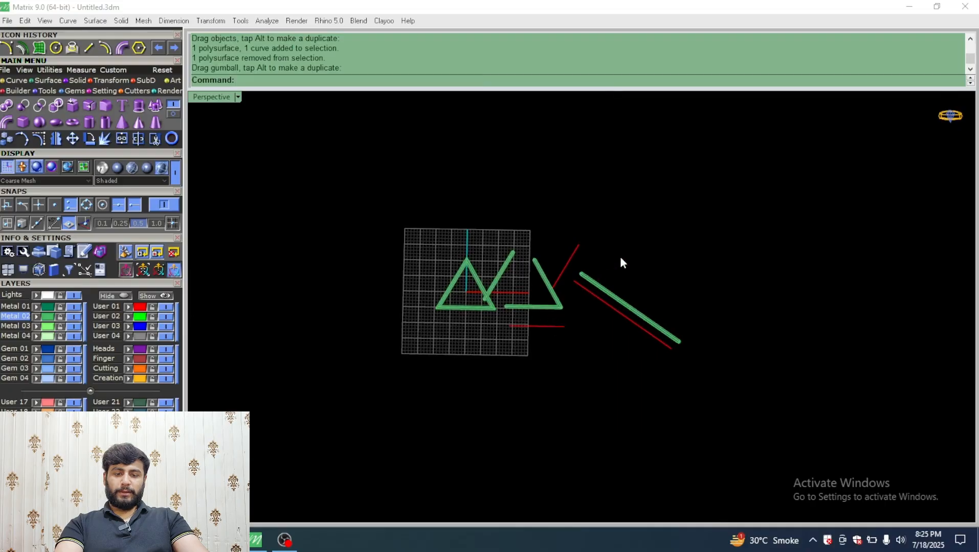
pyautogui.moveTo(775, 206); pyautogui.dragTo(395, 409)
pyautogui.scroll(6, 522, 247)
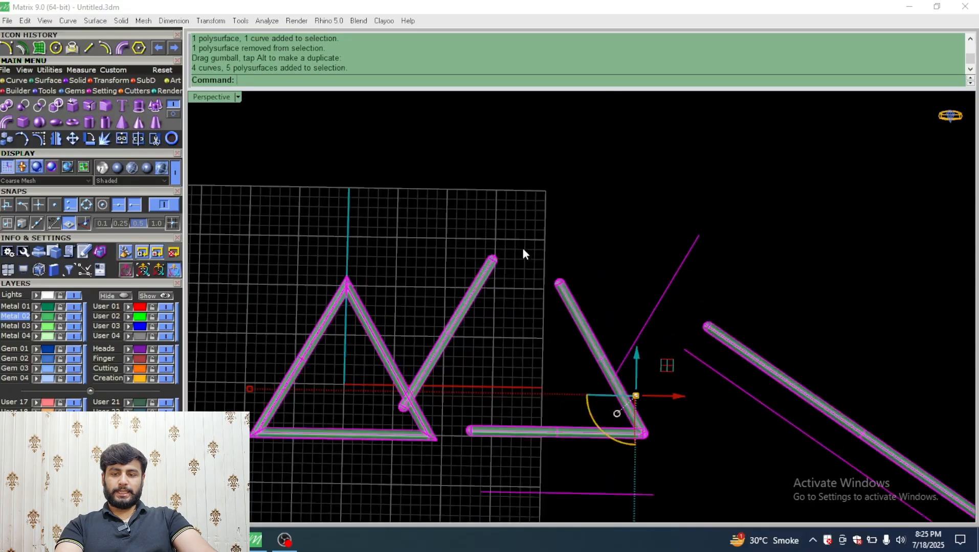
pyautogui.scroll(5, 505, 270)
pyautogui.scroll(-5, 485, 260)
pyautogui.scroll(5, 536, 280)
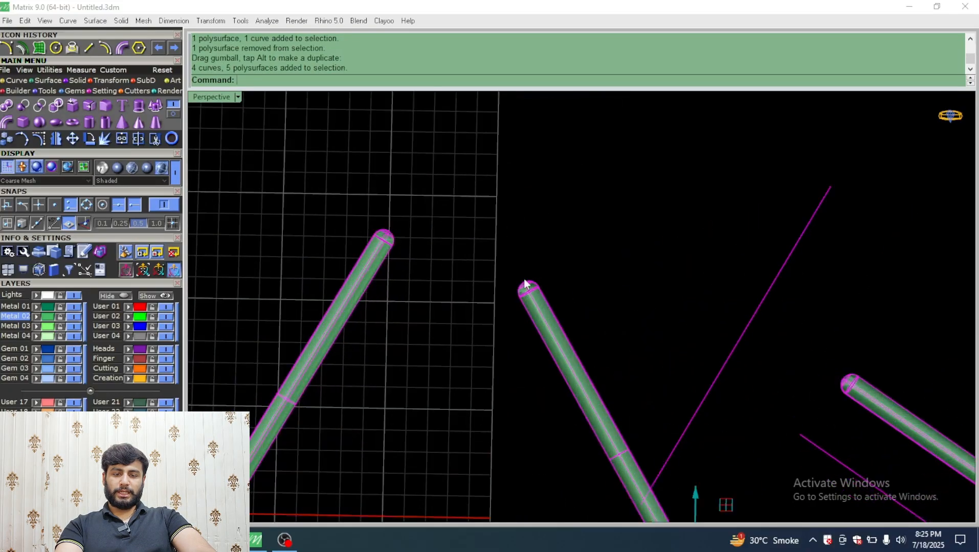
pyautogui.scroll(-5, 537, 266)
pyautogui.moveTo(667, 242); pyautogui.dragTo(650, 172, button='right')
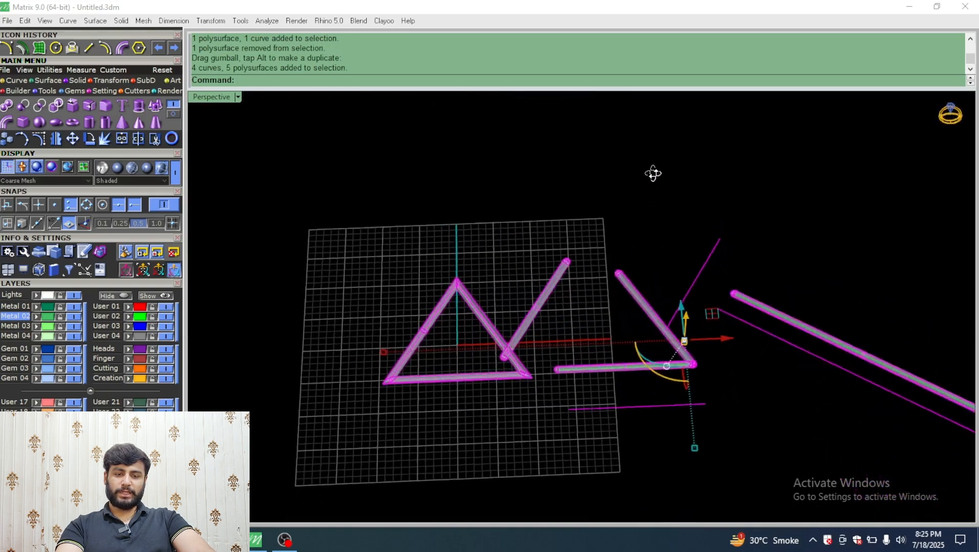
pyautogui.scroll(-3, 584, 198)
pyautogui.scroll(3, 604, 247)
pyautogui.press('Delete')
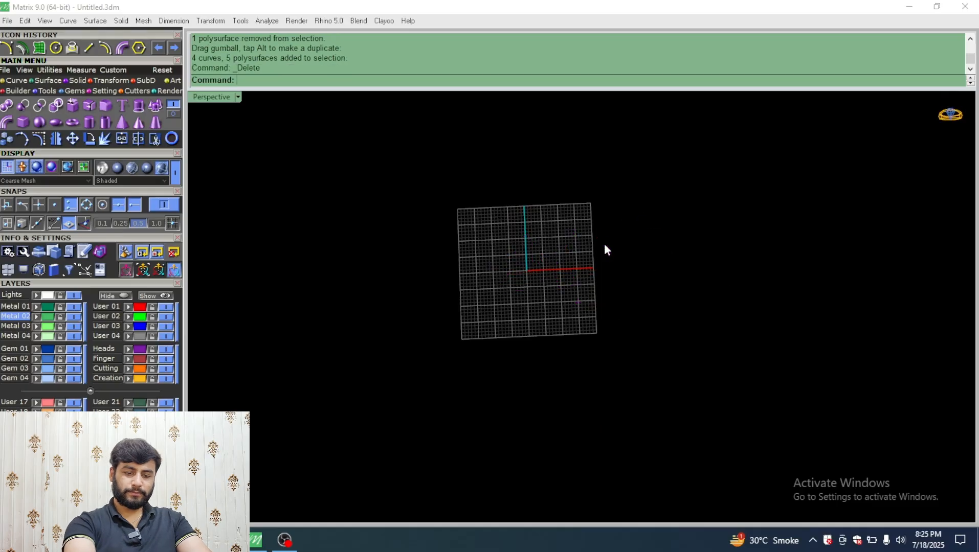
# - Switch from the Perspective view to the Looking Down view and centre the empty grid
pyautogui.scroll(3, 520, 217)
pyautogui.moveTo(520, 216); pyautogui.dragTo(459, 247, button='right')
pyautogui.scroll(-5, 550, 243)
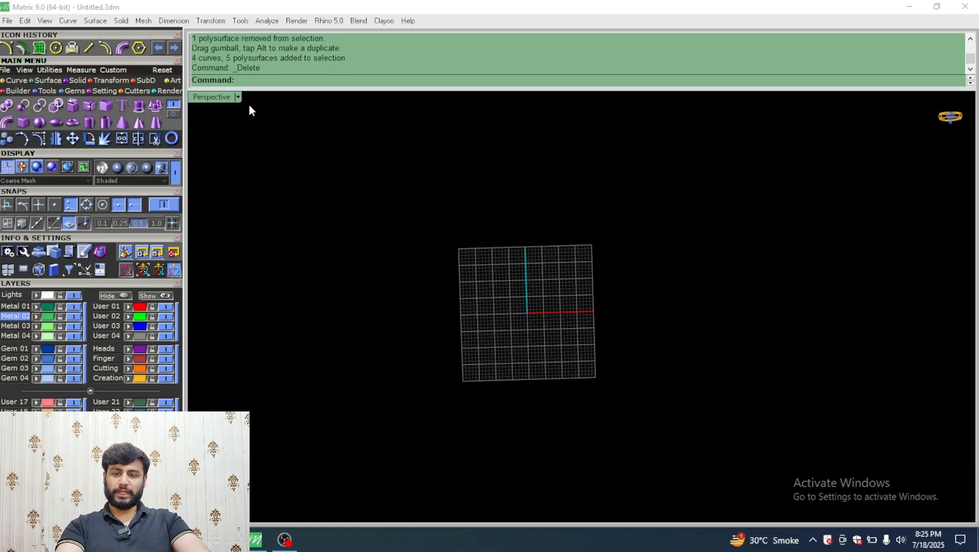
pyautogui.doubleClick(225, 98)
pyautogui.doubleClick(224, 98)
pyautogui.scroll(-10, 413, 287)
pyautogui.scroll(8, 423, 288)
pyautogui.moveTo(431, 301); pyautogui.dragTo(410, 265, button='right')
# - Draw a circle centred at 0,0,0 with a diameter of 40
pyautogui.click(16, 81)
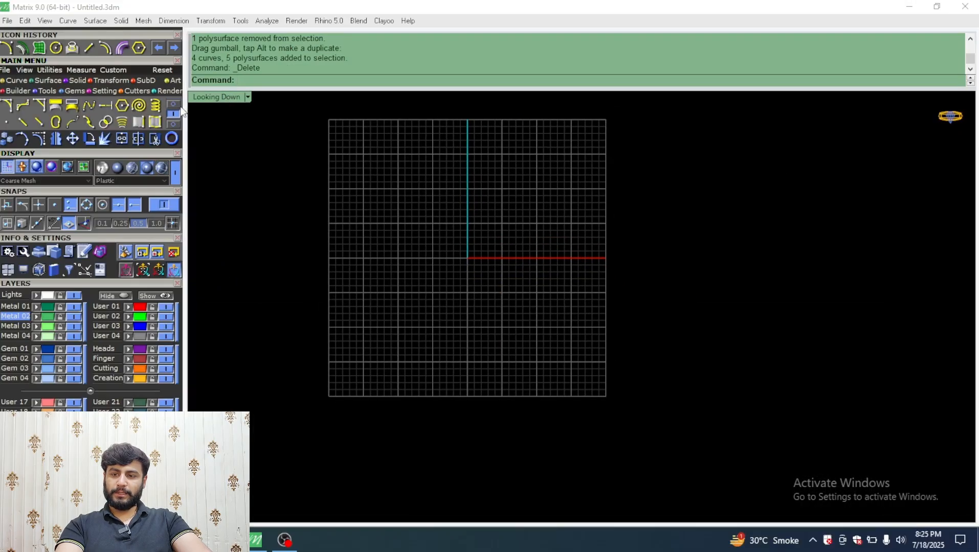
pyautogui.click(74, 106)
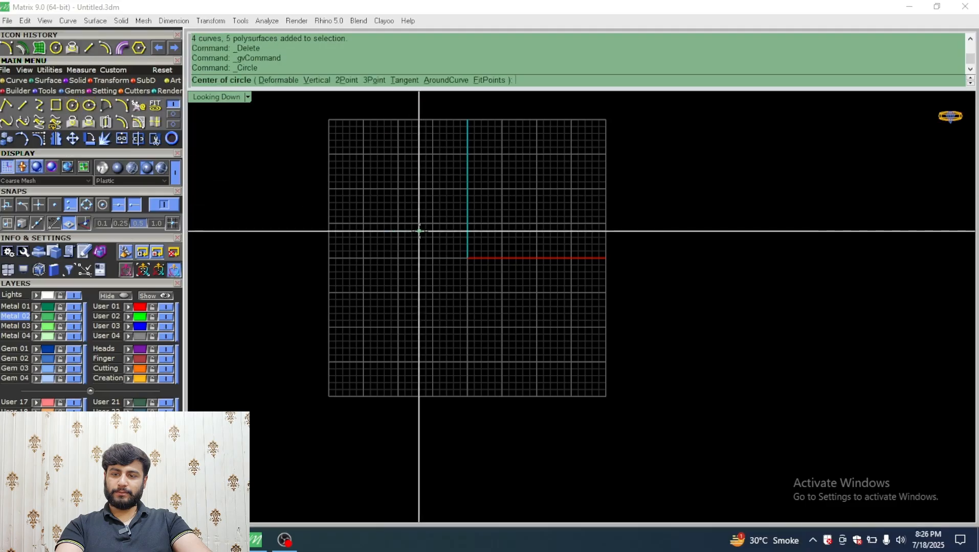
pyautogui.write('0,0,0')
pyautogui.press('Return')
pyautogui.write('40')
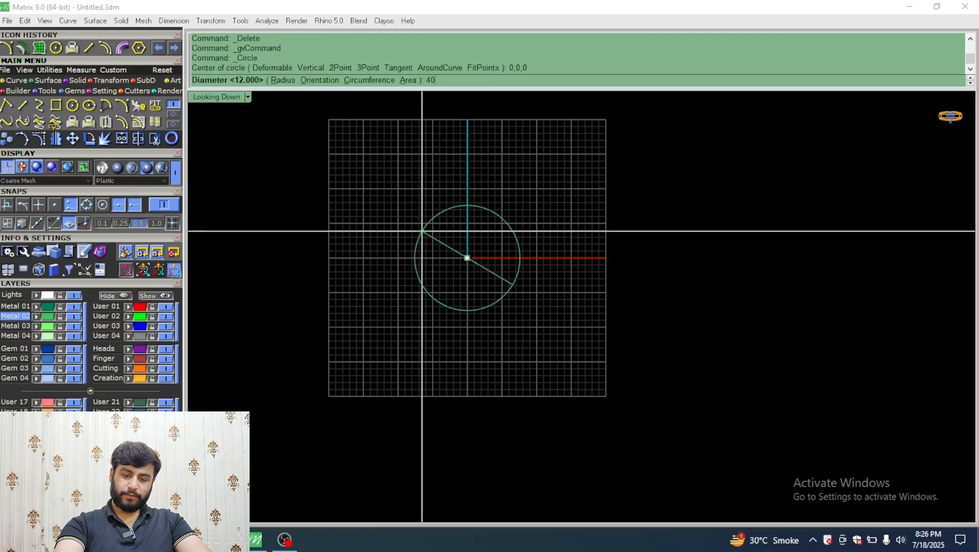
pyautogui.press('Return')
pyautogui.scroll(-6, 422, 231)
# - Offset the circle inward by a distance of 1
pyautogui.moveTo(549, 171); pyautogui.dragTo(429, 246)
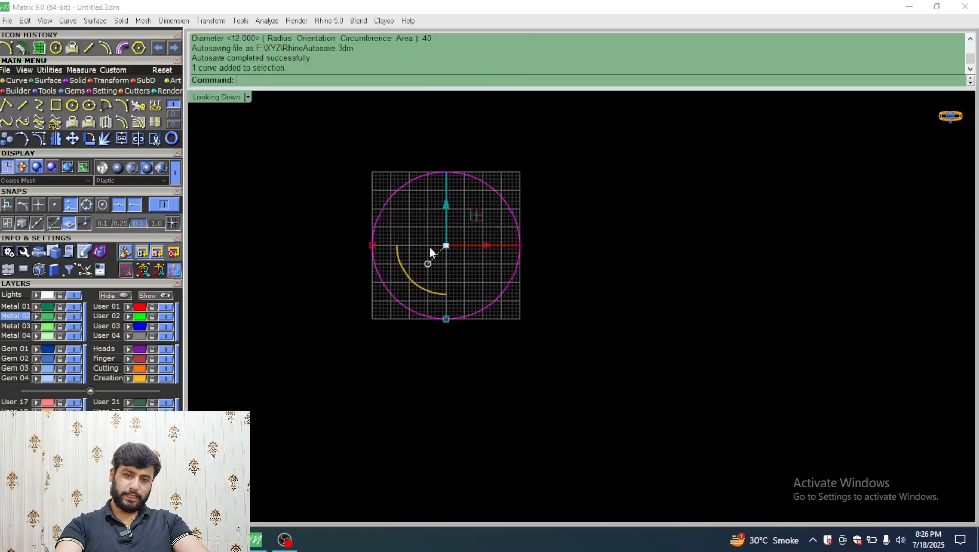
pyautogui.scroll(10, 446, 172)
pyautogui.moveTo(420, 222); pyautogui.dragTo(460, 199, button='right')
pyautogui.scroll(2, 459, 148)
pyautogui.scroll(-3, 454, 203)
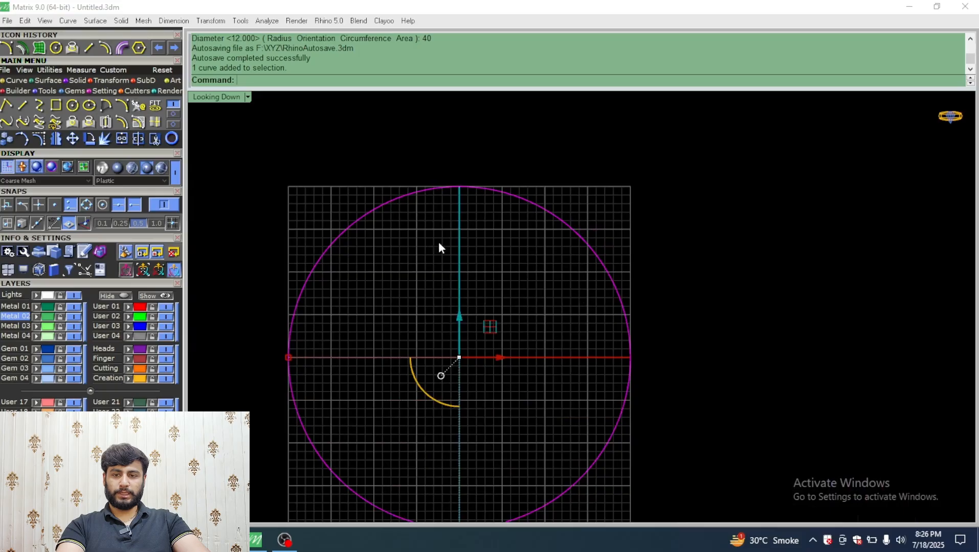
pyautogui.scroll(5, 469, 276)
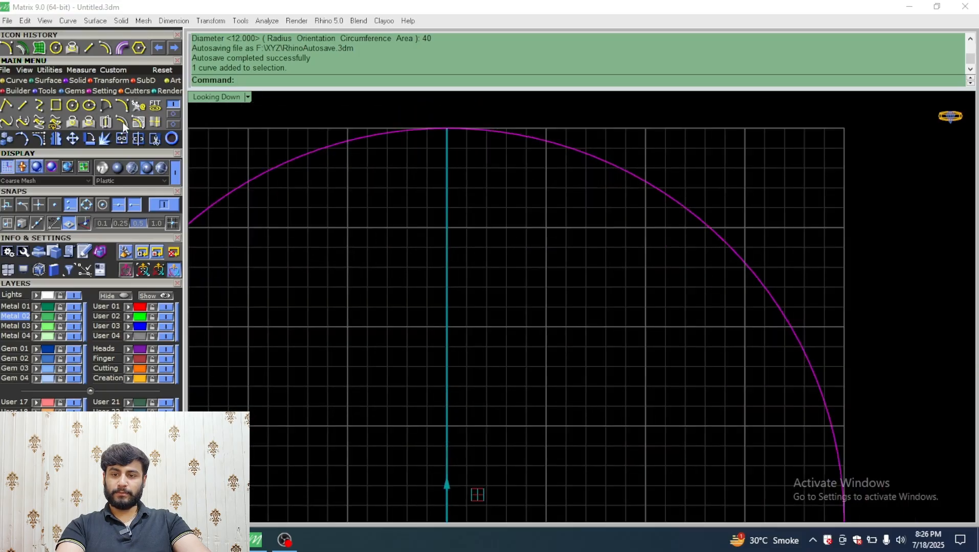
pyautogui.click(123, 122)
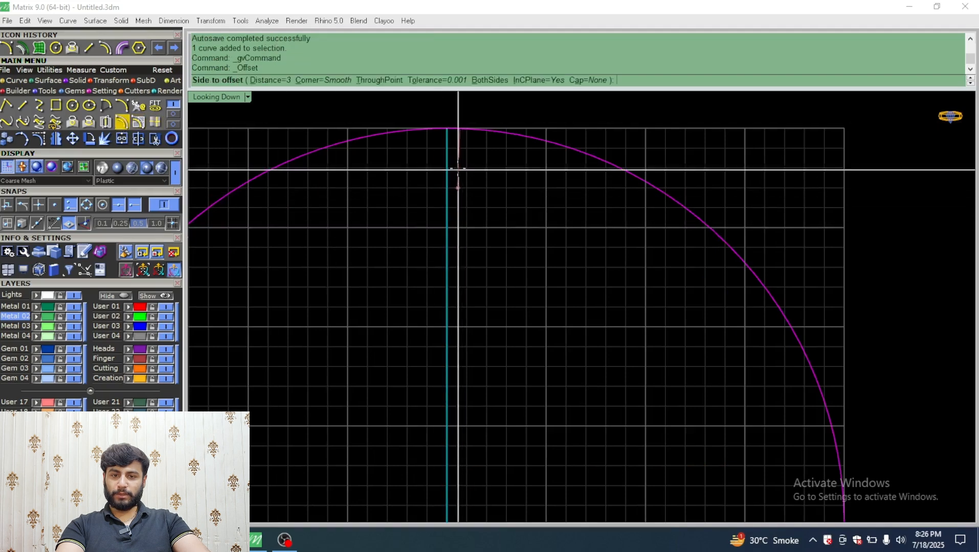
pyautogui.write('1')
pyautogui.press('Return')
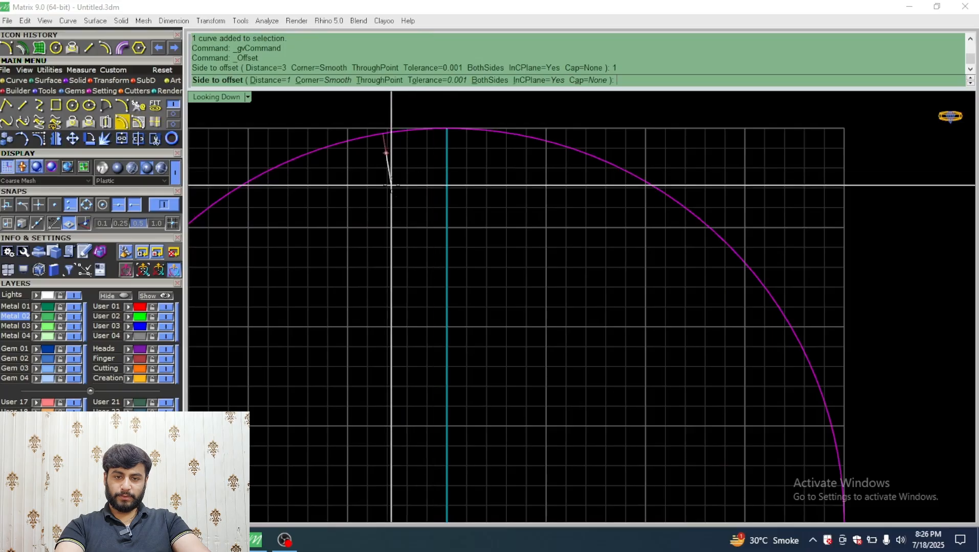
pyautogui.click(396, 153)
pyautogui.moveTo(355, 195); pyautogui.dragTo(521, 199, button='right')
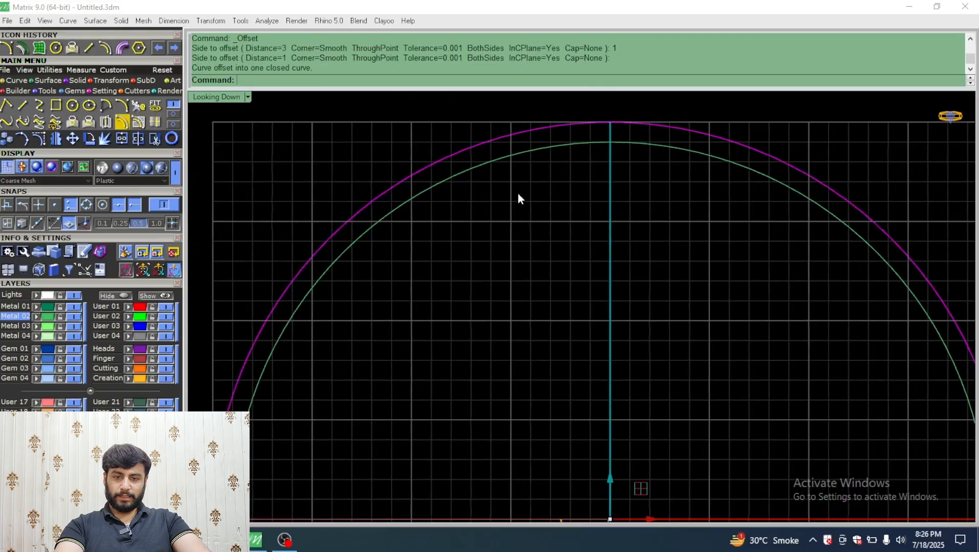
# - Offset the outer 40-diameter circle outward by a distance of 1
pyautogui.press('Escape')
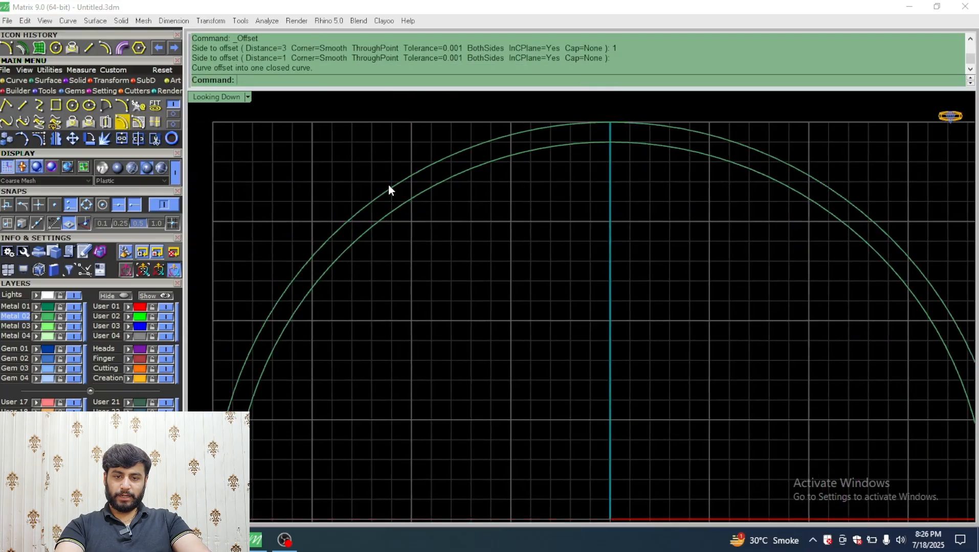
pyautogui.scroll(-5, 412, 199)
pyautogui.click(411, 200)
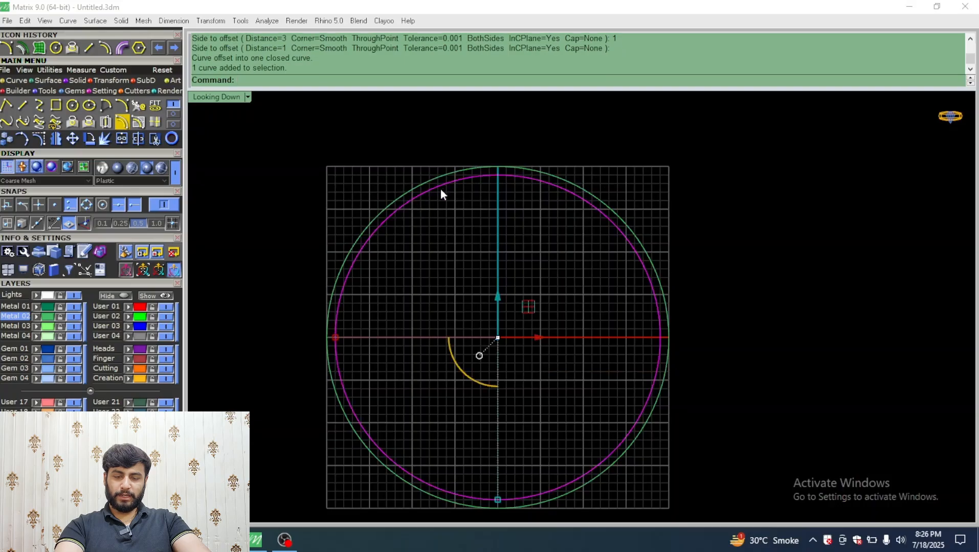
pyautogui.scroll(4, 455, 184)
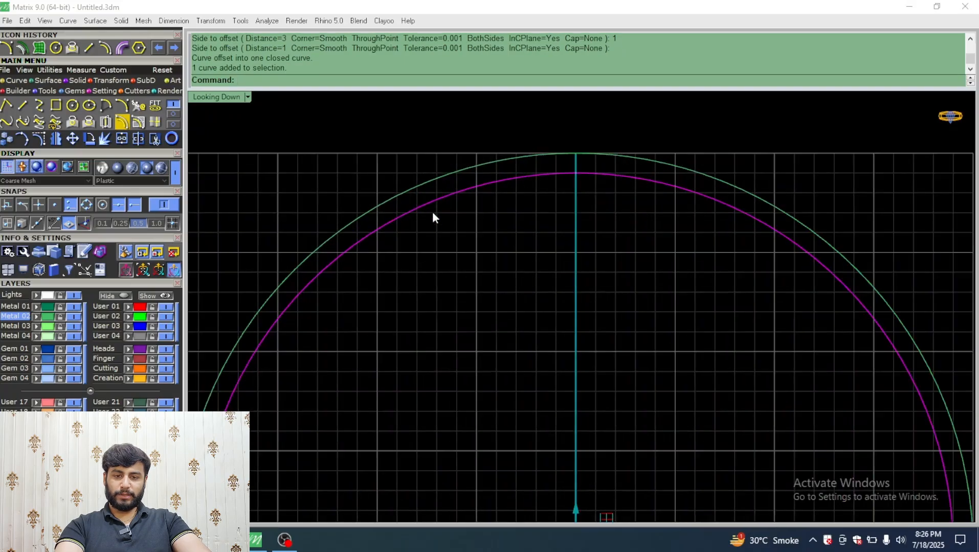
pyautogui.click(397, 200)
pyautogui.rightClick(394, 192)
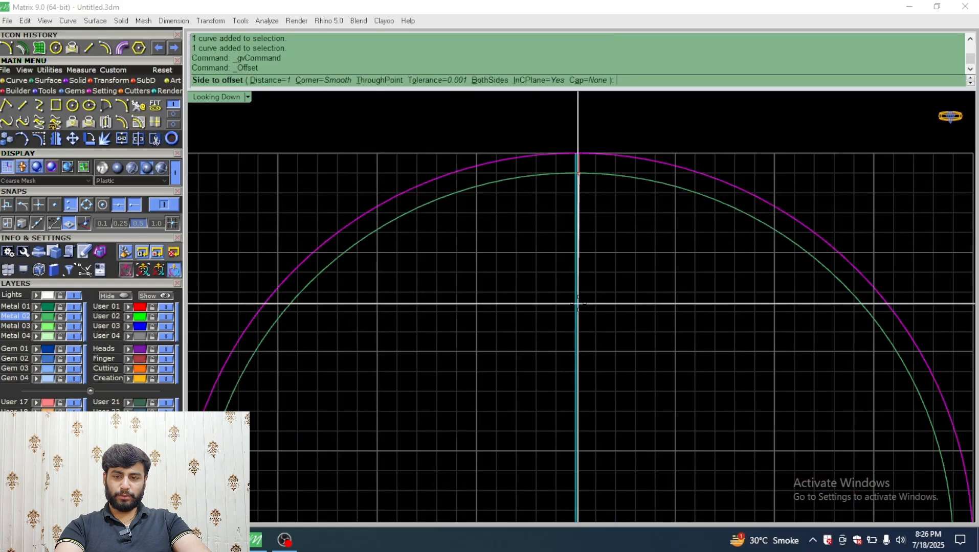
pyautogui.click(355, 154)
# - Undo the outward offset and offset the inner circle inward by a distance of 1 instead
pyautogui.scroll(-3, 379, 156)
pyautogui.scroll(4, 475, 180)
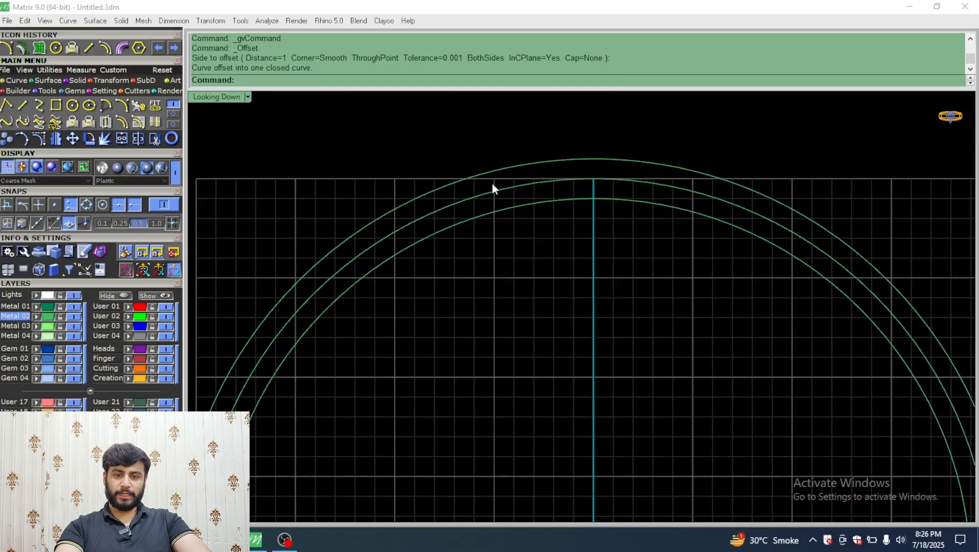
pyautogui.click(462, 226)
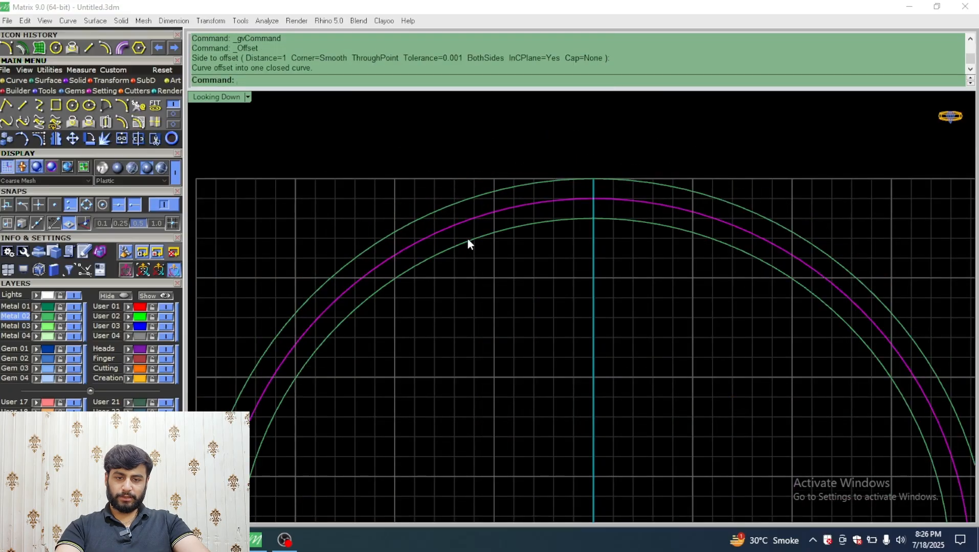
pyautogui.click(485, 278)
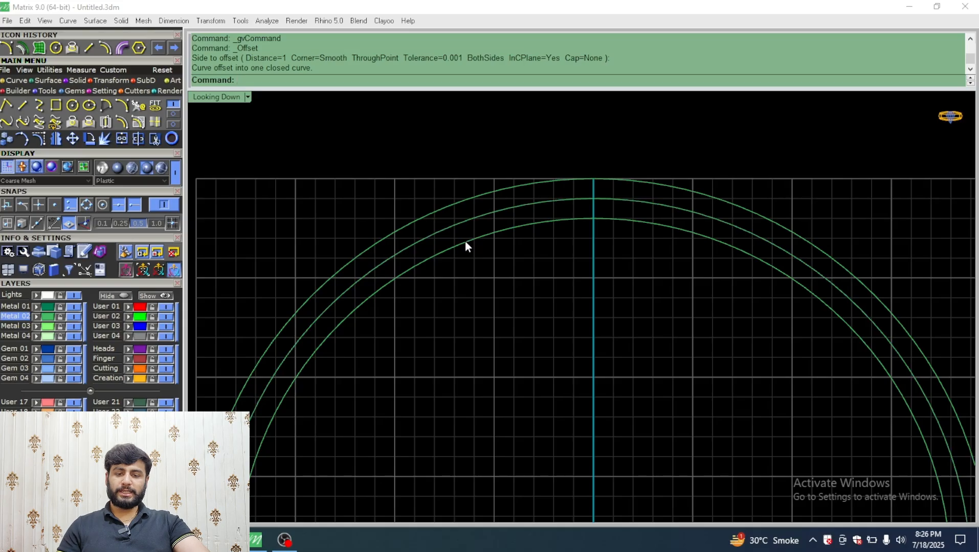
# - Add four more concentric circles by offsetting the newest innermost circle inward by 1 each time
pyautogui.click(451, 248)
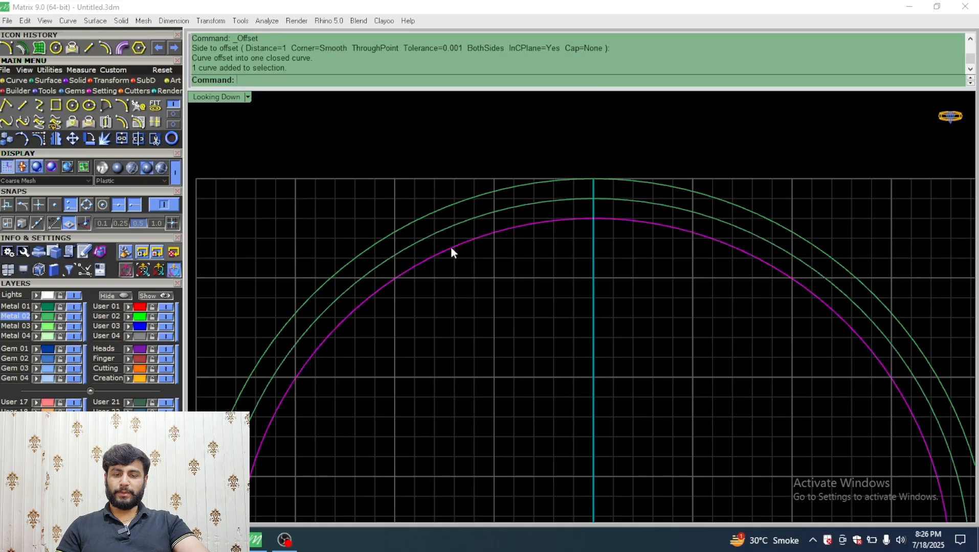
pyautogui.click(122, 123)
pyautogui.click(456, 355)
pyautogui.scroll(3, 426, 253)
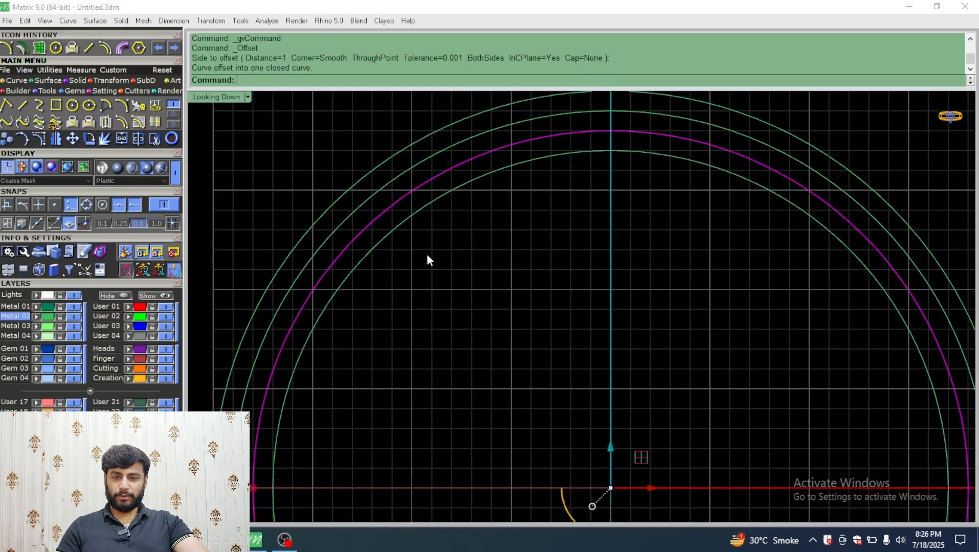
pyautogui.click(399, 229)
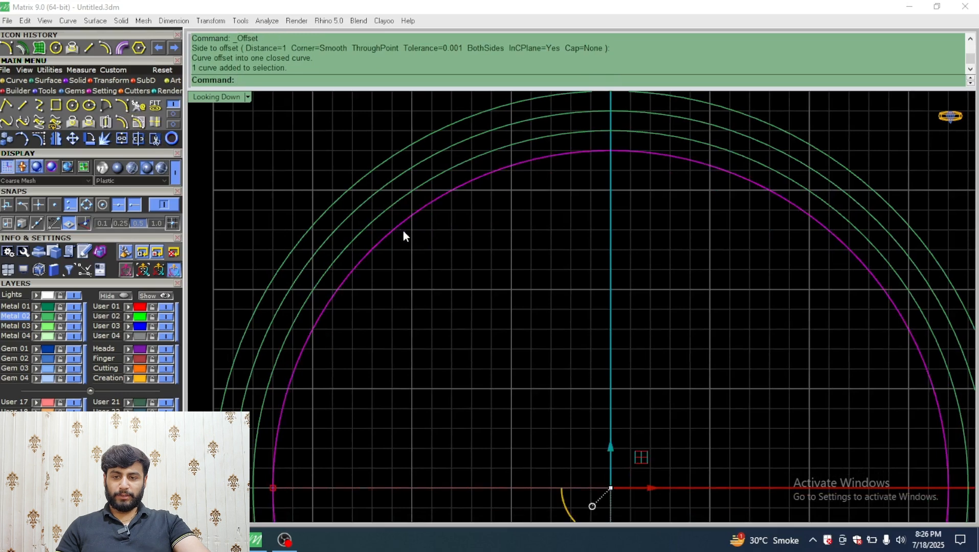
pyautogui.rightClick(425, 249)
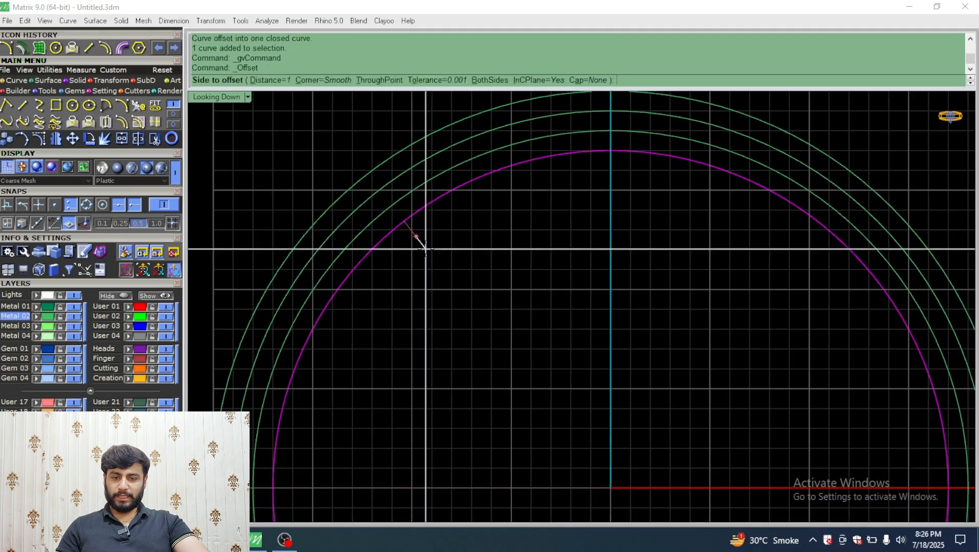
pyautogui.click(533, 252)
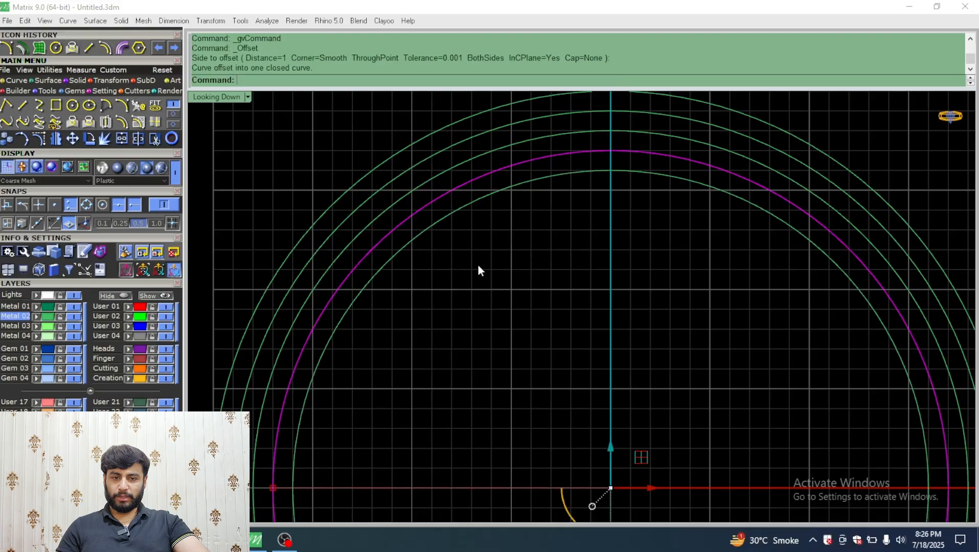
pyautogui.click(435, 225)
pyautogui.rightClick(503, 283)
pyautogui.click(501, 282)
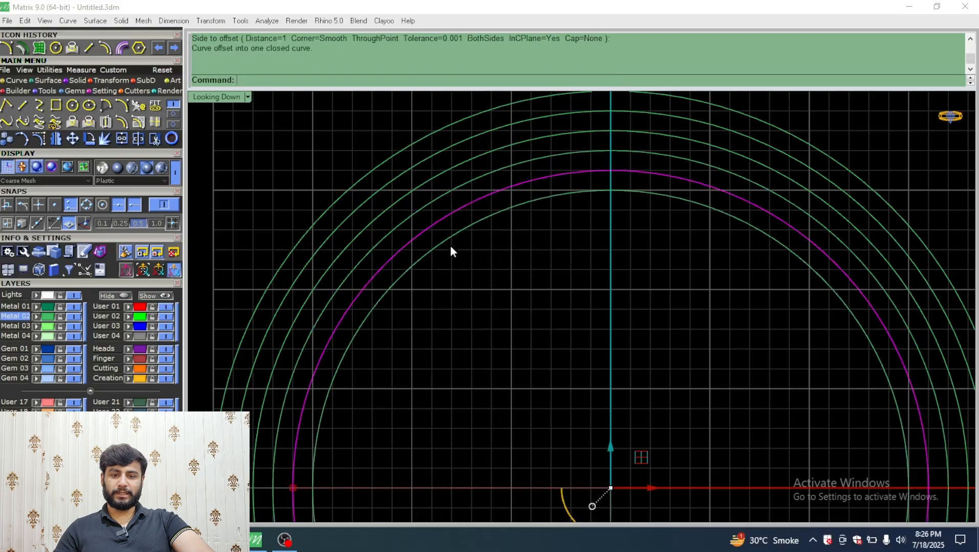
pyautogui.click(448, 240)
pyautogui.rightClick(485, 303)
pyautogui.click(486, 304)
# - Continue the inward offsets of 1 with four further circles, making eleven concentric circles in total
pyautogui.click(448, 267)
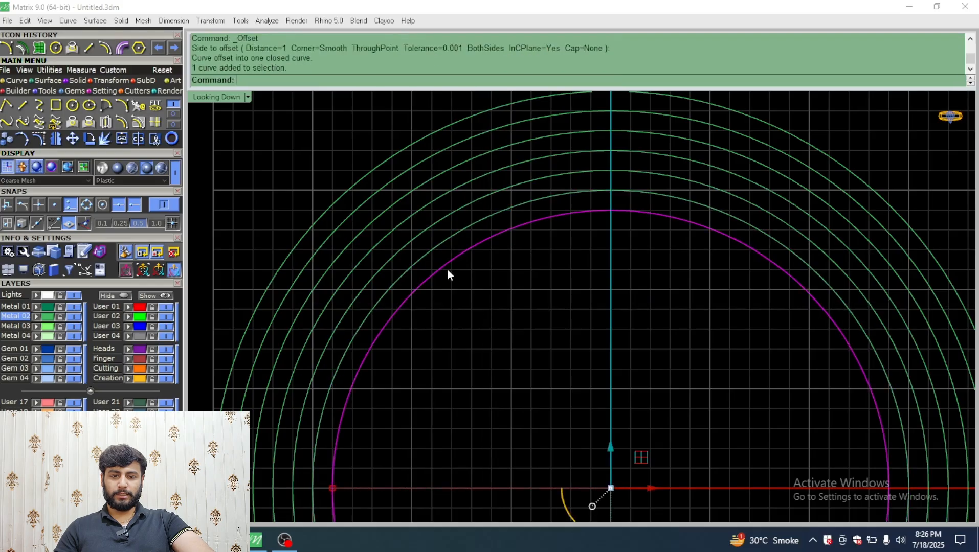
pyautogui.rightClick(503, 316)
pyautogui.click(504, 318)
pyautogui.click(474, 269)
pyautogui.rightClick(510, 312)
pyautogui.click(509, 312)
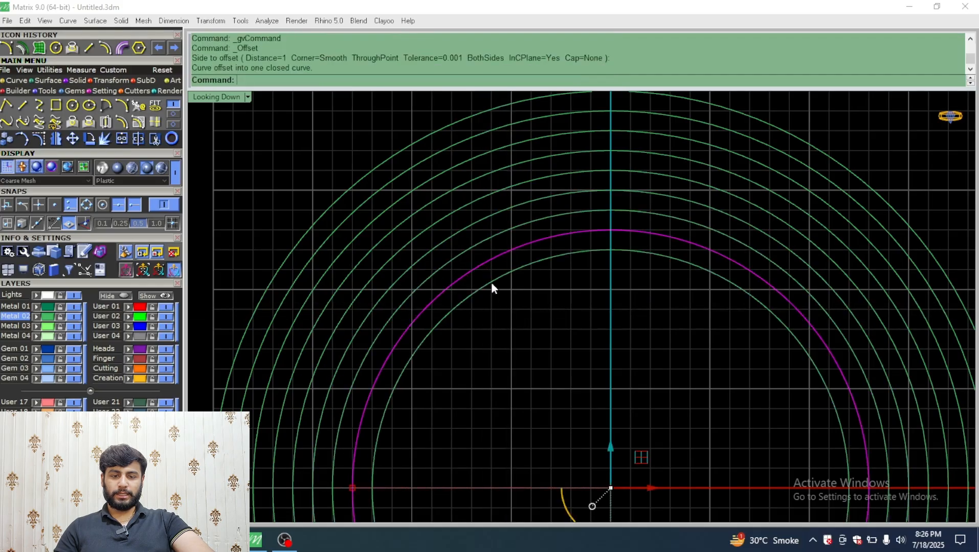
pyautogui.click(491, 281)
pyautogui.rightClick(503, 308)
pyautogui.click(503, 306)
pyautogui.click(503, 303)
pyautogui.click(506, 300)
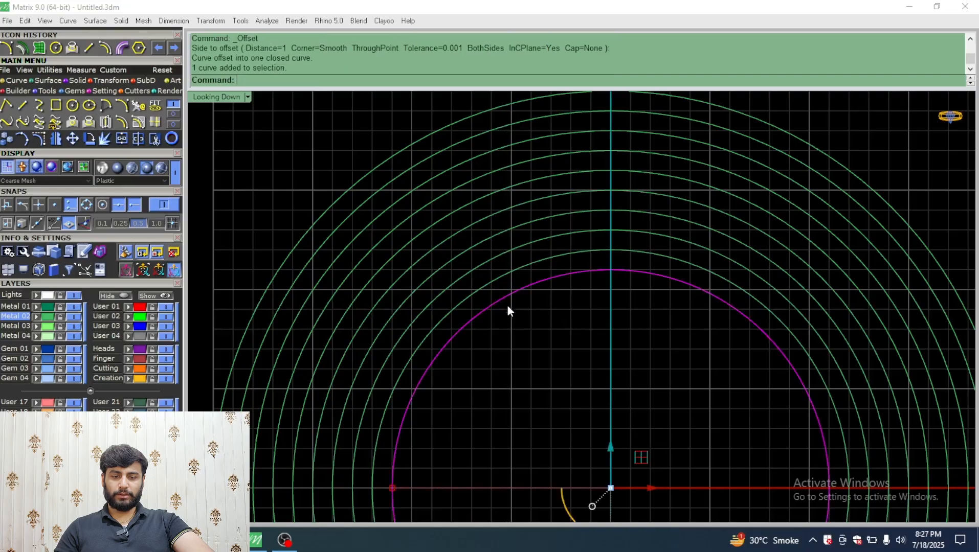
pyautogui.rightClick(520, 325)
pyautogui.click(520, 326)
pyautogui.click(522, 350)
pyautogui.scroll(-5, 523, 357)
pyautogui.moveTo(607, 369); pyautogui.dragTo(571, 305, button='right')
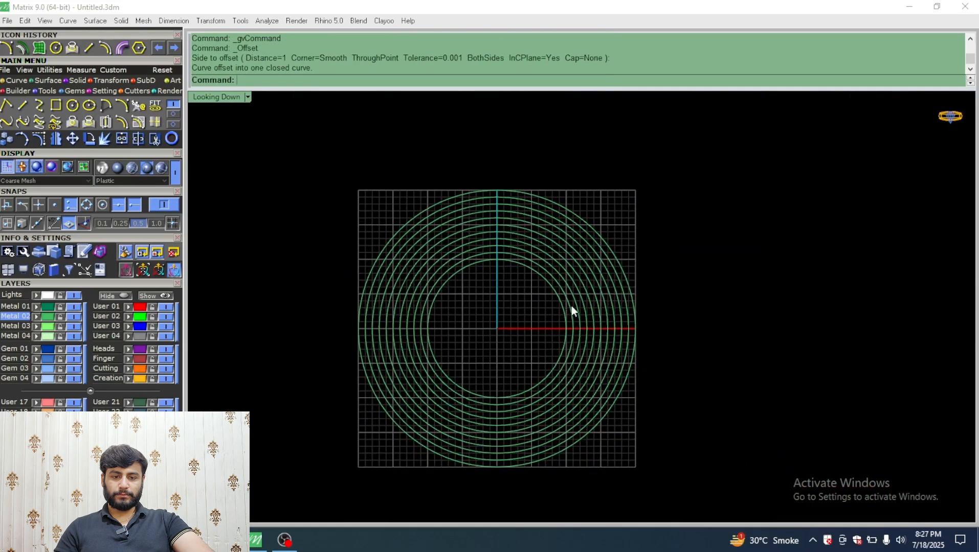
# - Move all the concentric circles off the grid to one side and undo the move
pyautogui.scroll(-4, 586, 255)
pyautogui.hotkey('ctrl', 'a')
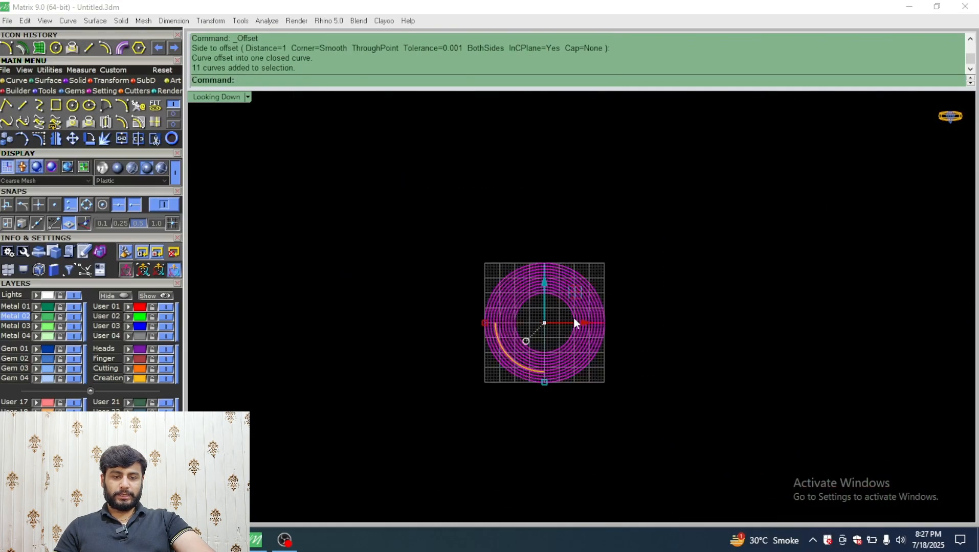
pyautogui.moveTo(573, 323); pyautogui.dragTo(704, 313)
pyautogui.click(727, 237)
pyautogui.scroll(3, 708, 306)
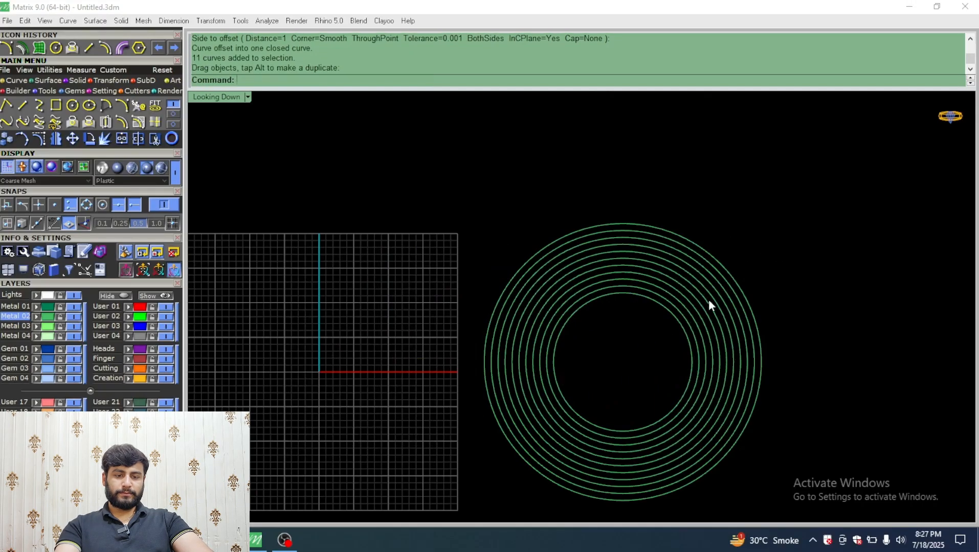
pyautogui.scroll(-4, 655, 338)
pyautogui.scroll(5, 655, 340)
pyautogui.hotkey('ctrl', 'z')
pyautogui.scroll(-5, 731, 335)
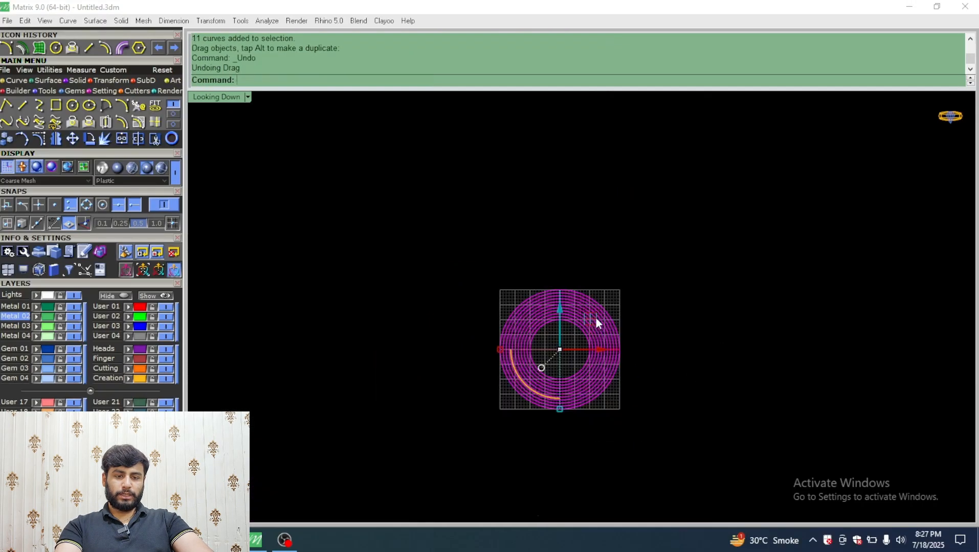
pyautogui.click(619, 322)
pyautogui.scroll(5, 619, 322)
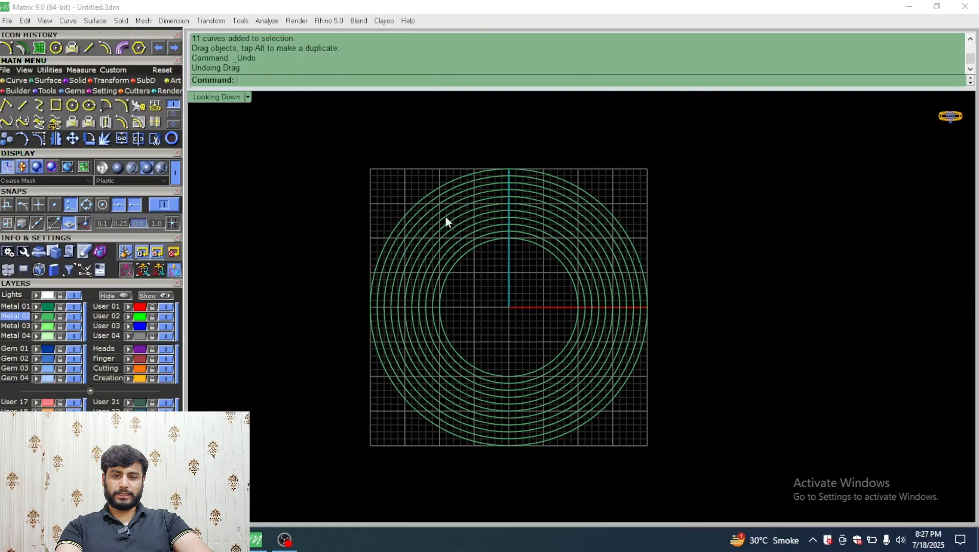
# - Switch from the Looking Down view to the Perspective view and examine the concentric circles
pyautogui.doubleClick(218, 100)
pyautogui.doubleClick(599, 98)
pyautogui.scroll(5, 598, 373)
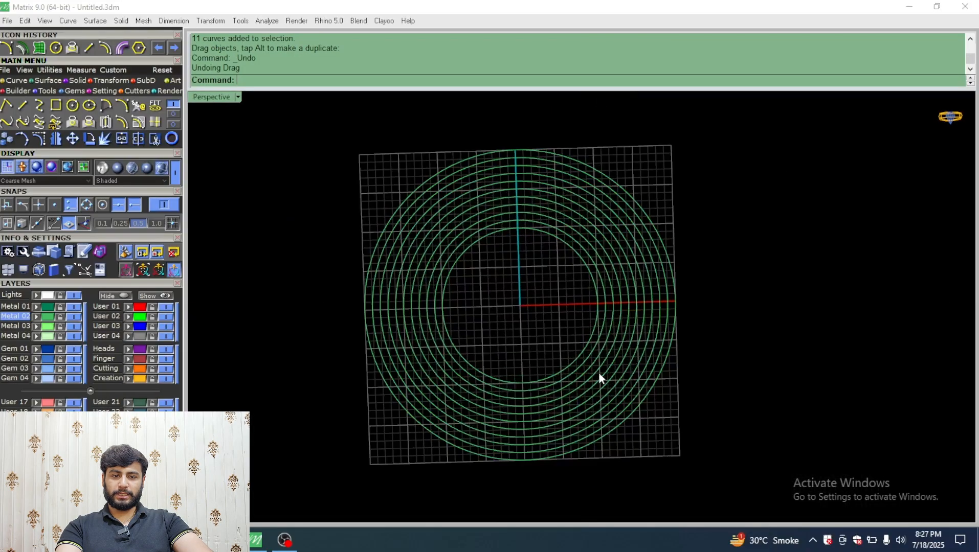
pyautogui.moveTo(598, 372); pyautogui.dragTo(541, 217, button='right')
pyautogui.scroll(-3, 540, 217)
pyautogui.scroll(6, 541, 184)
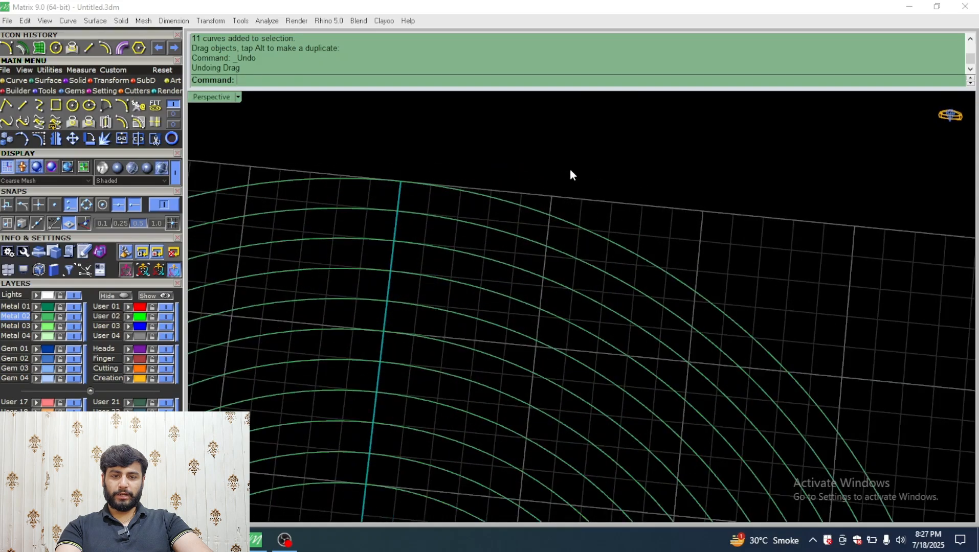
pyautogui.scroll(-2, 570, 174)
pyautogui.scroll(-1, 588, 212)
# - Undo the inward offsets one after another until only the original 40-diameter circle remains
pyautogui.hotkey('ctrl', 'z')
pyautogui.hotkey('ctrl', 'z')
pyautogui.hotkey('ctrl', 'z')
pyautogui.hotkey('ctrl', 'z')
pyautogui.hotkey('ctrl', 'z')
pyautogui.hotkey('ctrl', 'z')
pyautogui.hotkey('ctrl', 'z')
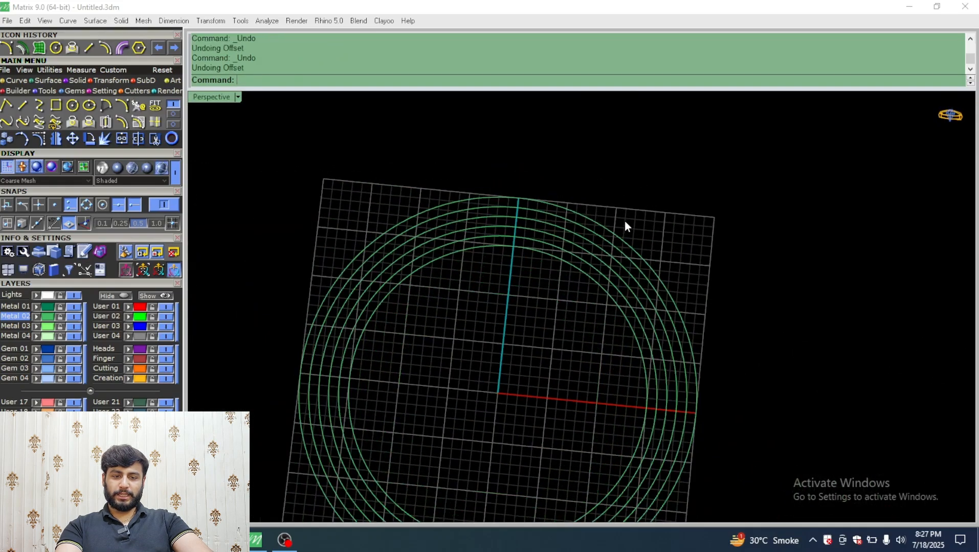
pyautogui.hotkey('ctrl', 'z')
pyautogui.hotkey('ctrl', 'z')
pyautogui.hotkey('ctrl', 'z')
pyautogui.scroll(4, 412, 190)
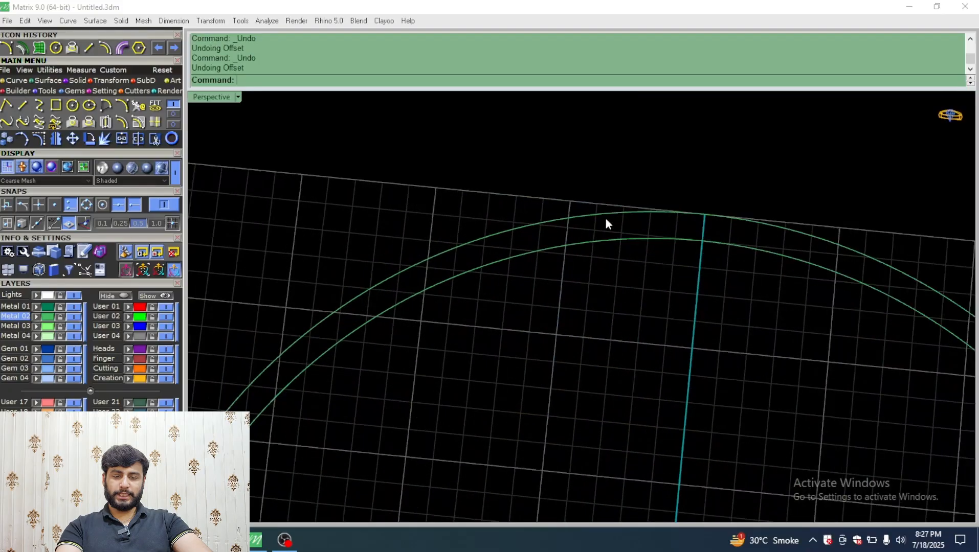
# - Offset the 40-diameter circle inward by a distance of 1 in the Looking Down view
pyautogui.click(591, 216)
pyautogui.scroll(-4, 577, 299)
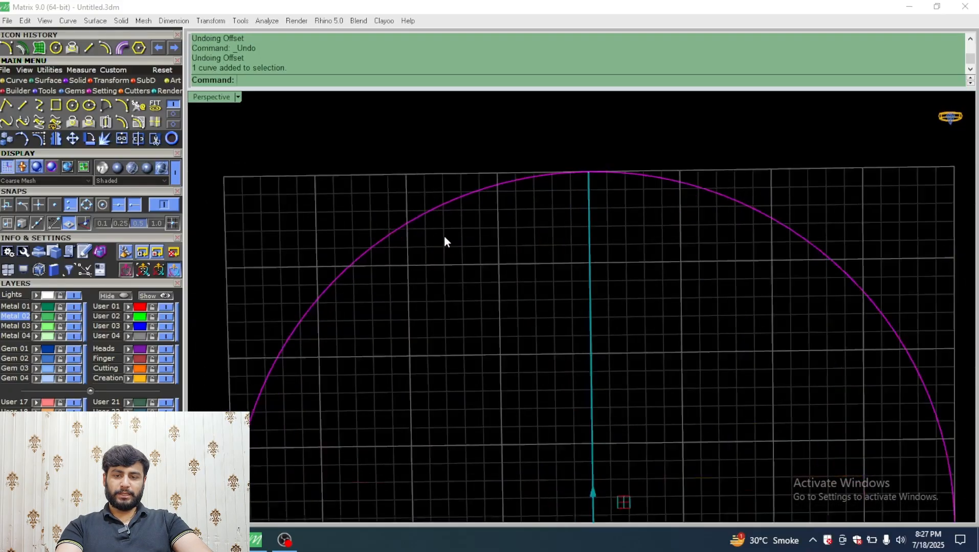
pyautogui.scroll(4, 443, 236)
pyautogui.scroll(-4, 426, 268)
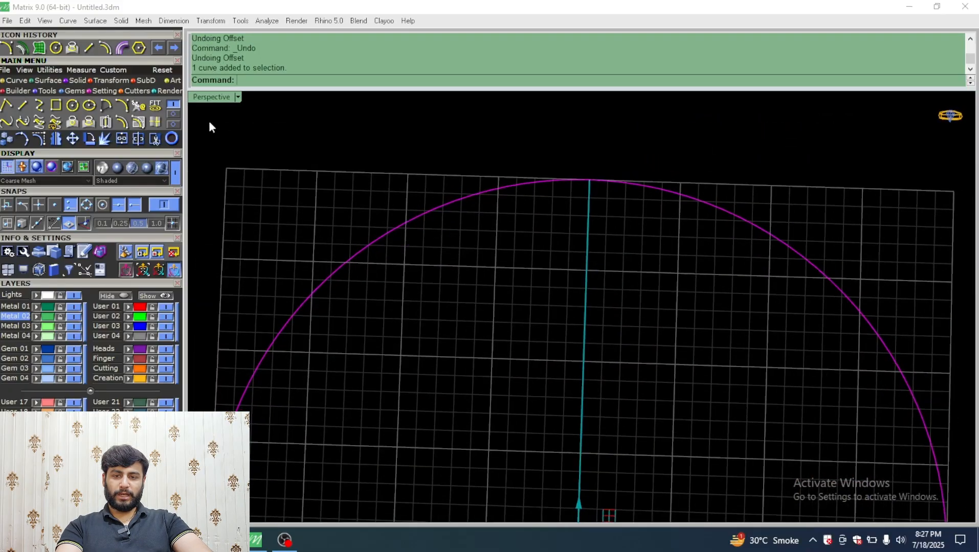
pyautogui.doubleClick(214, 99)
pyautogui.doubleClick(215, 98)
pyautogui.scroll(5, 463, 220)
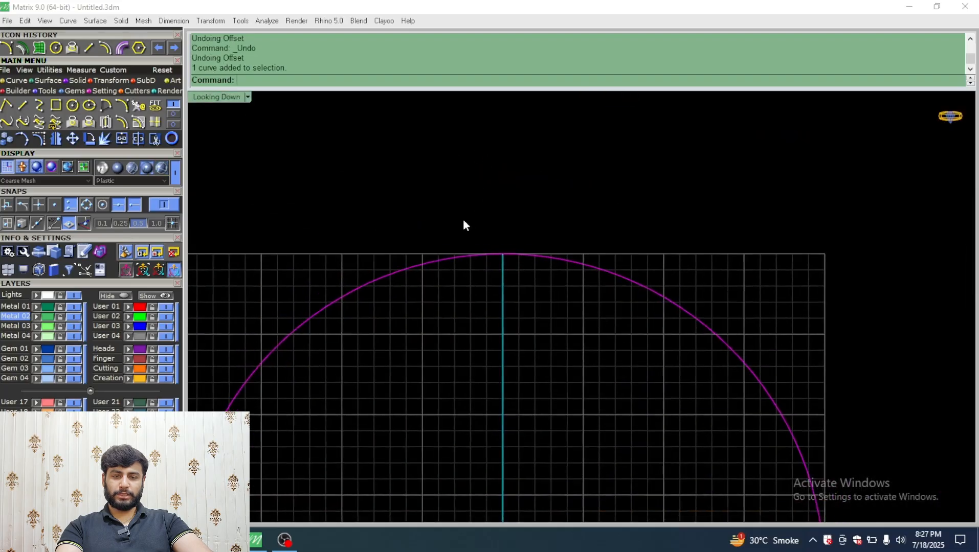
pyautogui.scroll(-2, 493, 254)
pyautogui.moveTo(469, 356); pyautogui.dragTo(477, 290, button='right')
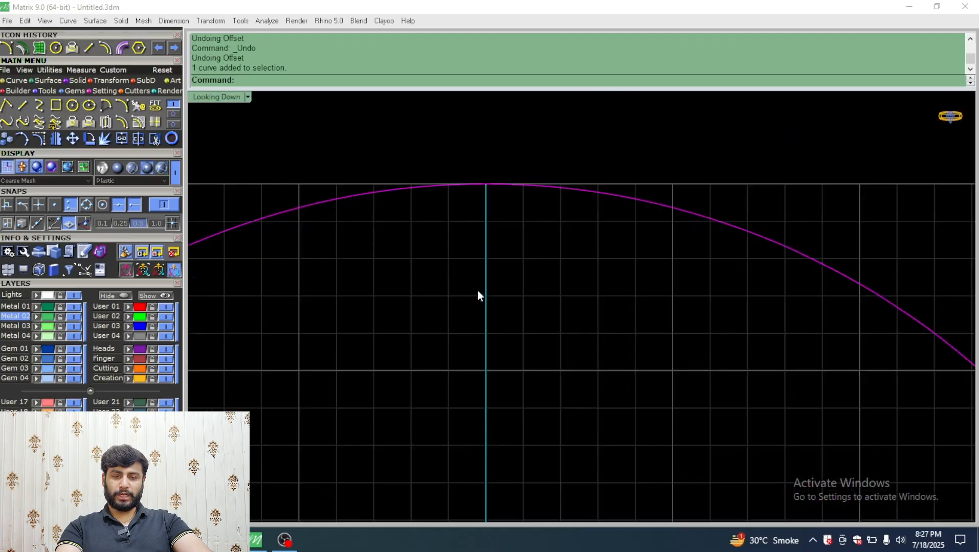
pyautogui.click(122, 122)
pyautogui.click(504, 325)
pyautogui.press('Escape')
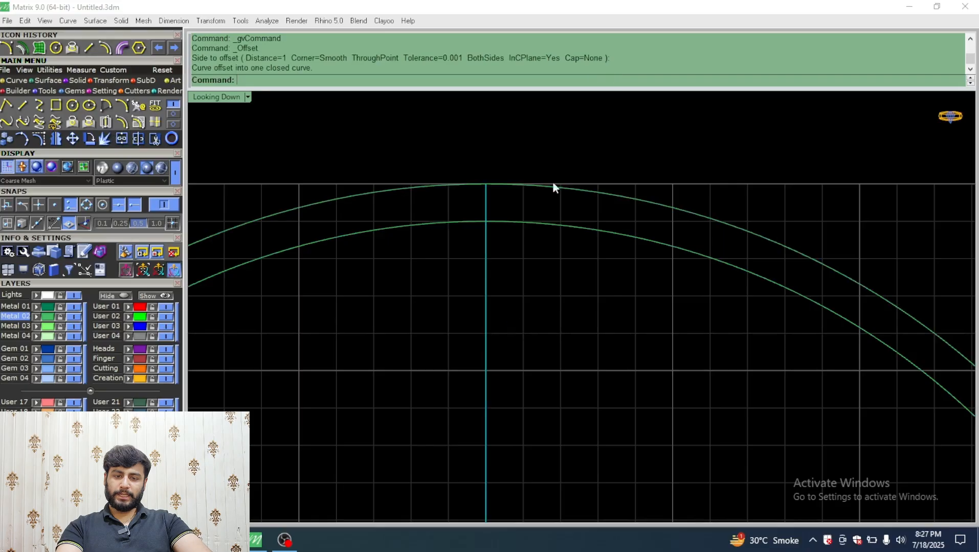
# - Select both circles and, in the Perspective view, extrude them straight into a solid ring with Solid Extrude All at a distance of 1
pyautogui.moveTo(582, 148); pyautogui.dragTo(510, 277)
pyautogui.doubleClick(230, 97)
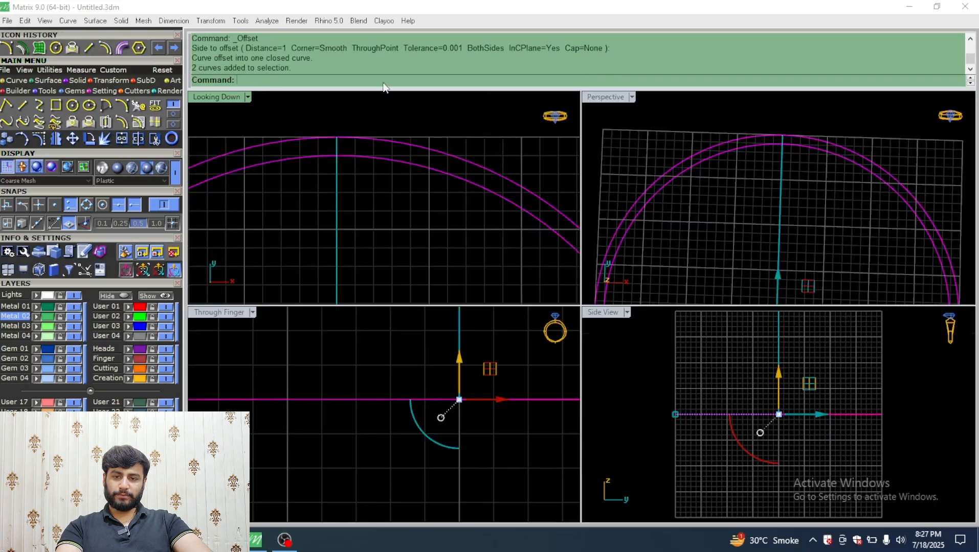
pyautogui.doubleClick(595, 97)
pyautogui.moveTo(469, 350); pyautogui.dragTo(619, 221, button='right')
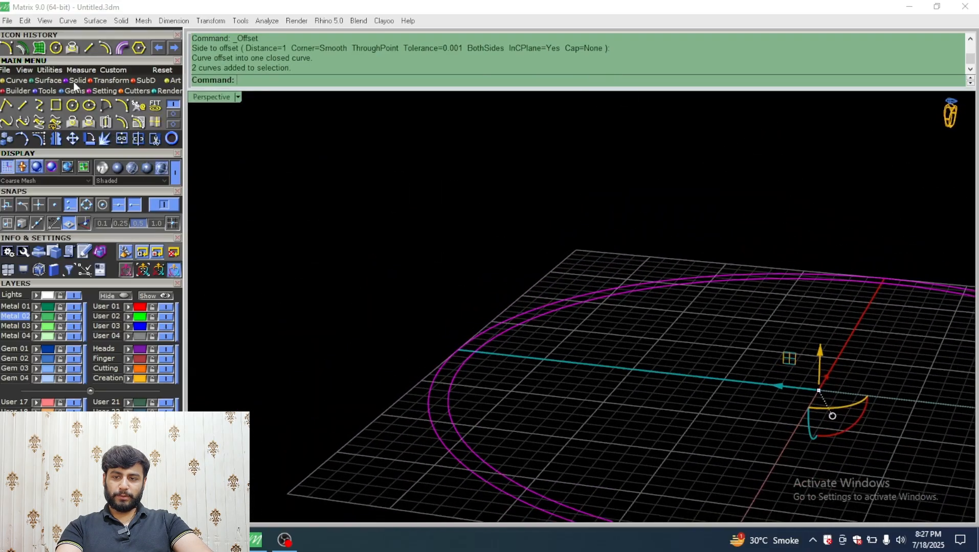
pyautogui.click(73, 82)
pyautogui.click(156, 107)
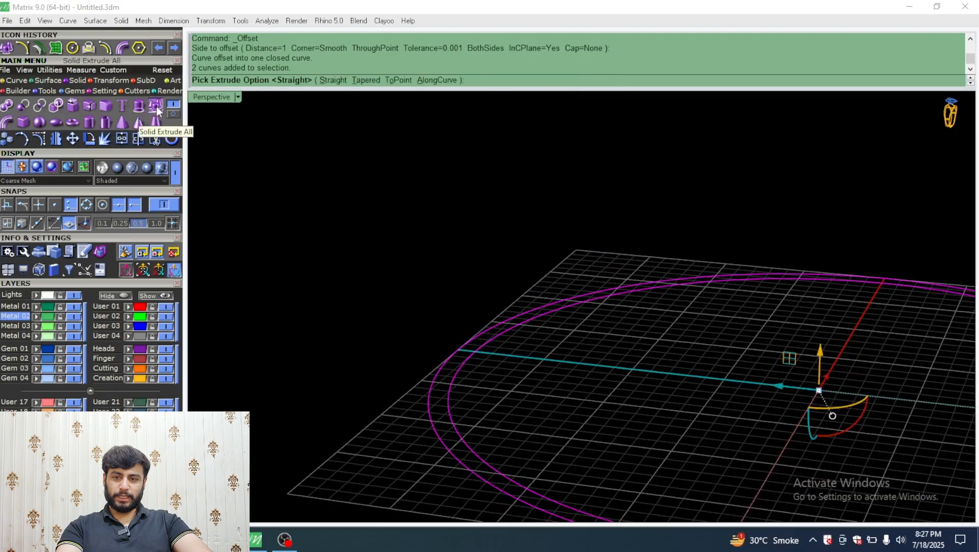
pyautogui.click(332, 80)
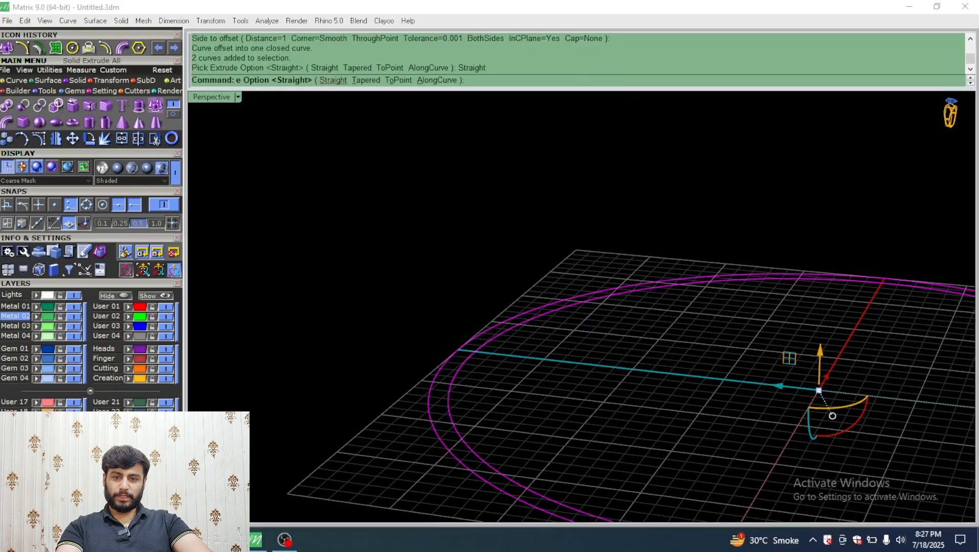
pyautogui.write('1')
pyautogui.press('Return')
pyautogui.scroll(-3, 334, 207)
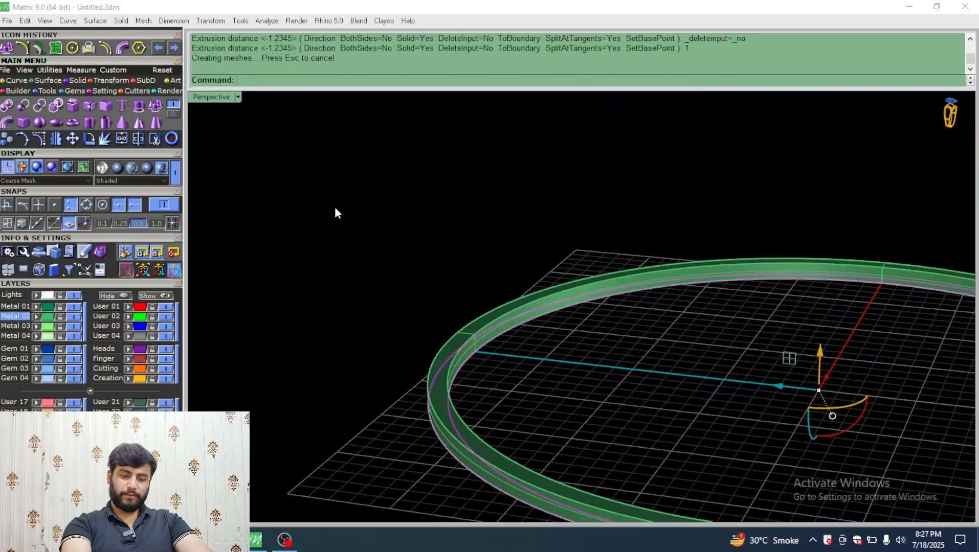
# - Undo the ring extrusion and the inward offset, leaving only the original circle
pyautogui.moveTo(334, 207); pyautogui.dragTo(413, 452, button='right')
pyautogui.hotkey('ctrl', 'z')
pyautogui.hotkey('ctrl', 'z')
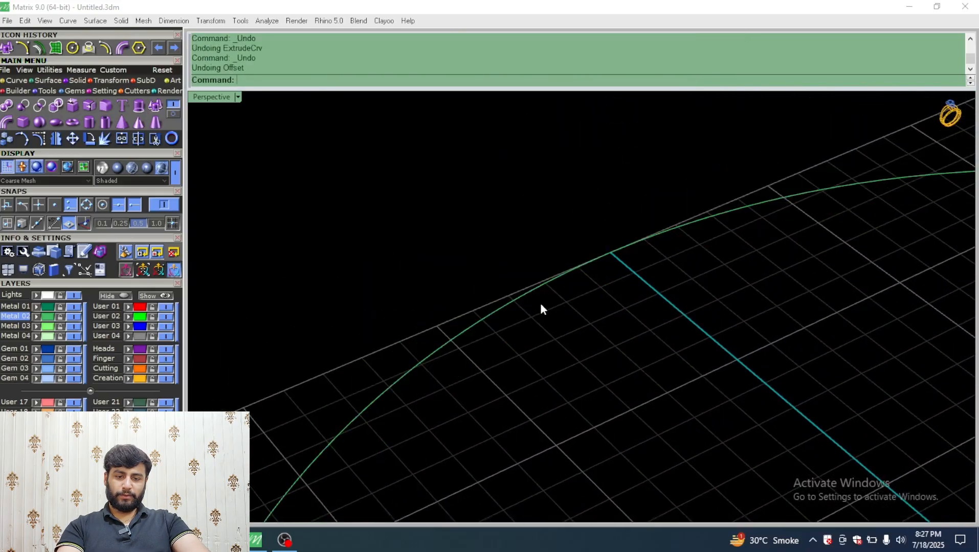
# - Extrude the single circle straight into a solid disc about 14 high and inspect it from several sides
pyautogui.click(520, 294)
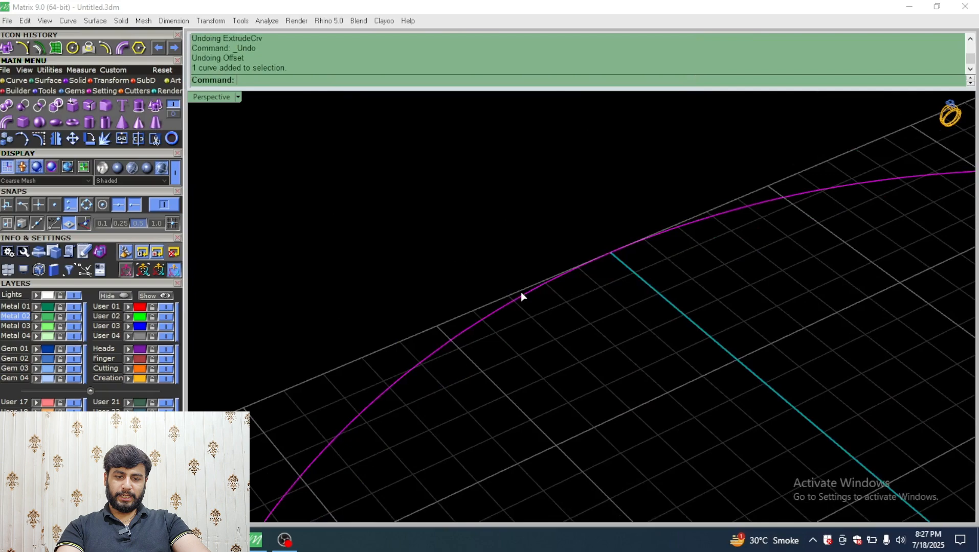
pyautogui.click(155, 105)
pyautogui.click(318, 80)
pyautogui.click(384, 237)
pyautogui.scroll(-3, 386, 272)
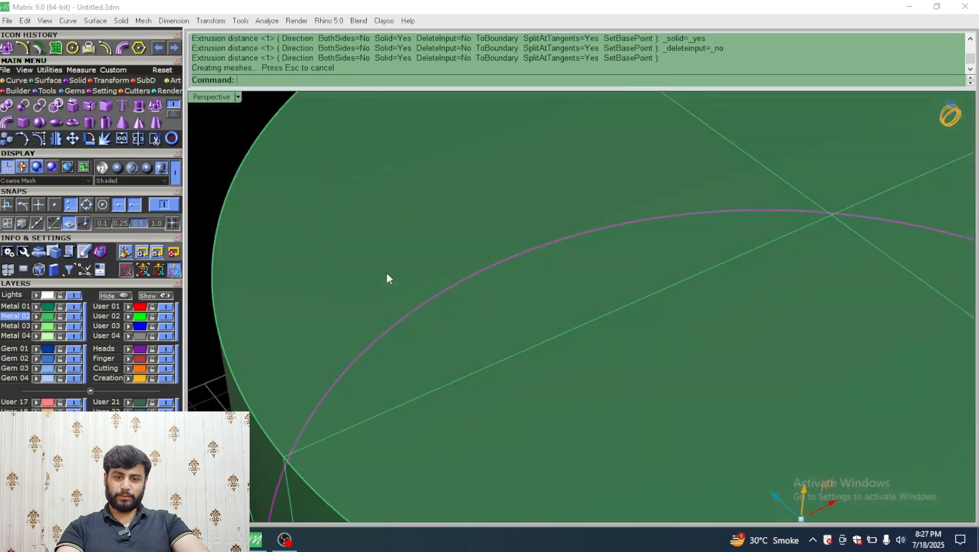
pyautogui.moveTo(386, 272); pyautogui.dragTo(485, 301, button='right')
pyautogui.scroll(-4, 280, 251)
pyautogui.click(279, 249)
pyautogui.moveTo(702, 330); pyautogui.dragTo(547, 277, button='right')
pyautogui.scroll(-4, 493, 225)
# - Undo the disc extrusion, stepping through undo and redo until only the circle remains
pyautogui.hotkey('ctrl', 'z')
pyautogui.scroll(10, 556, 282)
pyautogui.hotkey('ctrl', 'z')
pyautogui.hotkey('ctrl', 'z')
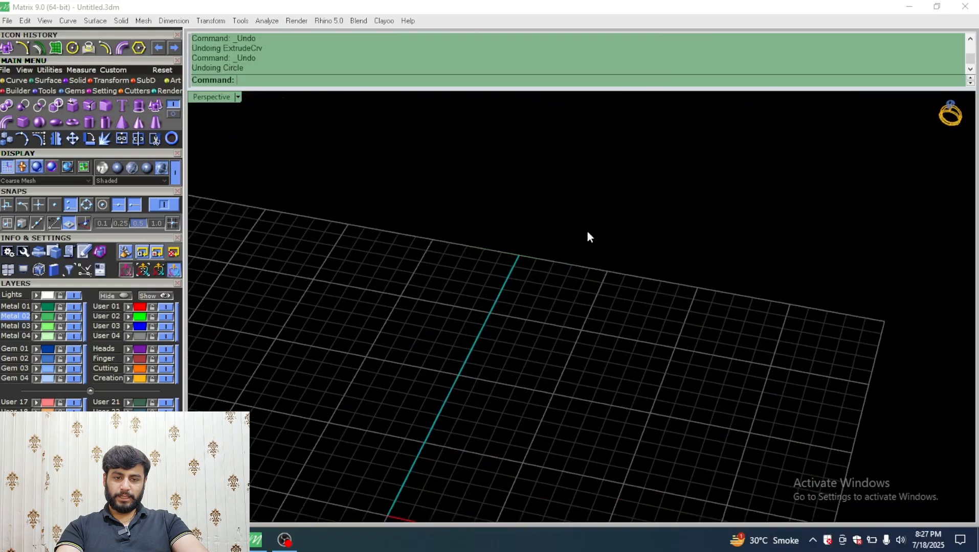
pyautogui.scroll(-7, 589, 196)
pyautogui.hotkey('ctrl', 'y')
pyautogui.hotkey('ctrl', 'y')
pyautogui.hotkey('ctrl', 'y')
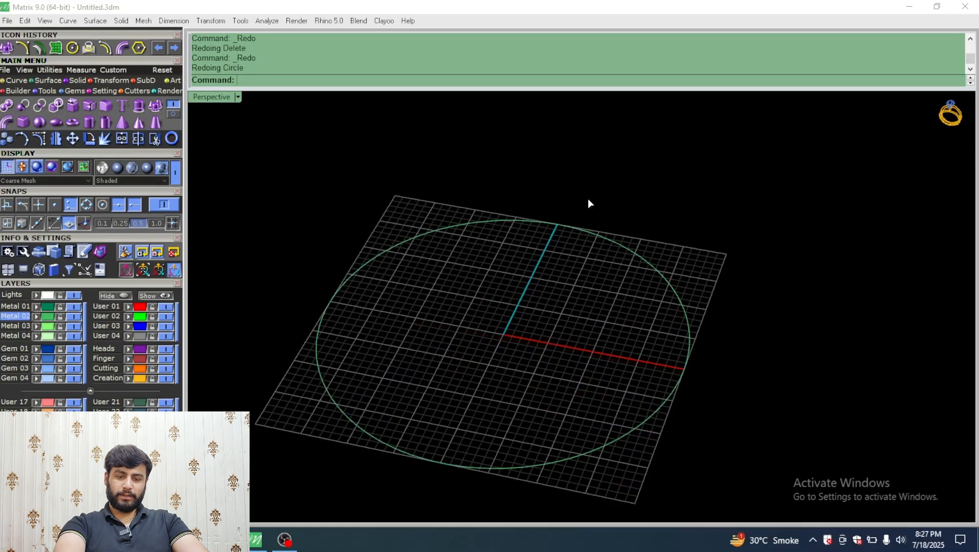
pyautogui.hotkey('ctrl', 'z')
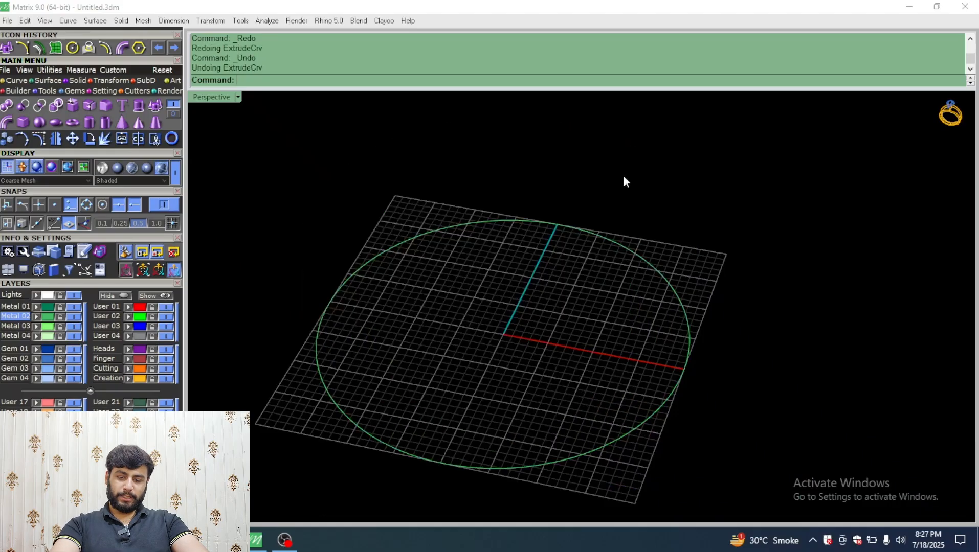
# - Select the circle in the Perspective view and offset it inward by a distance of 1
pyautogui.moveTo(624, 175); pyautogui.dragTo(483, 252)
pyautogui.moveTo(483, 252); pyautogui.dragTo(509, 291, button='right')
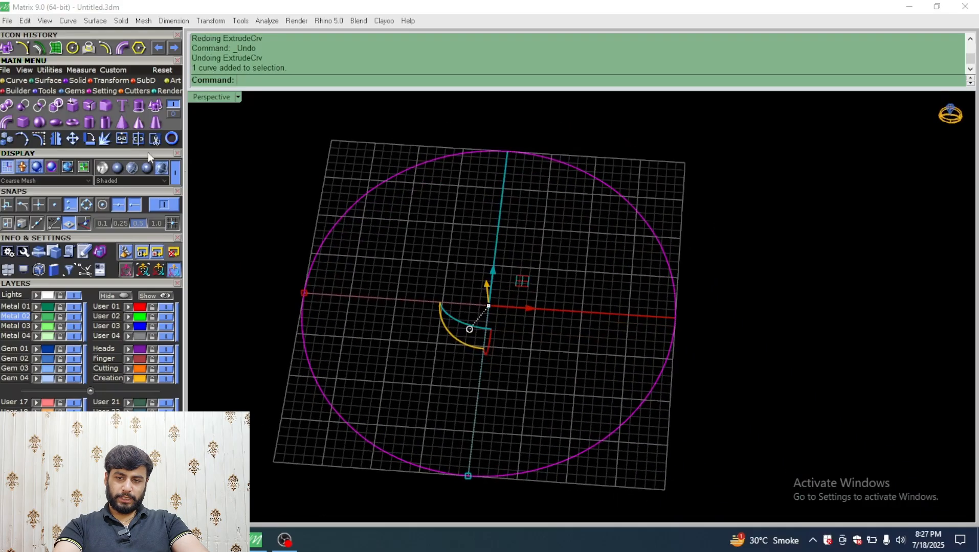
pyautogui.click(105, 47)
pyautogui.click(390, 189)
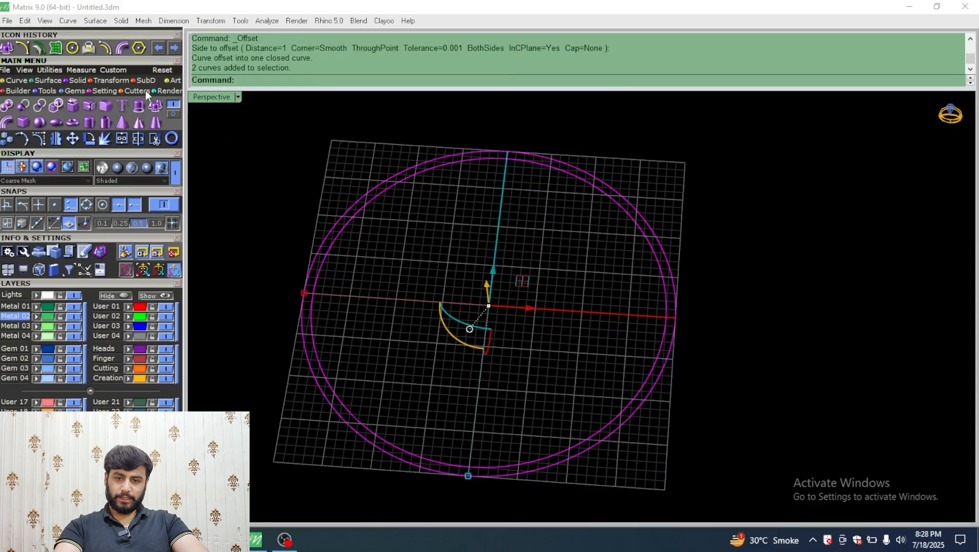
# - Extrude both concentric circles straight into a solid ring with a distance of 14.052
pyautogui.click(155, 105)
pyautogui.click(333, 80)
pyautogui.press('Return')
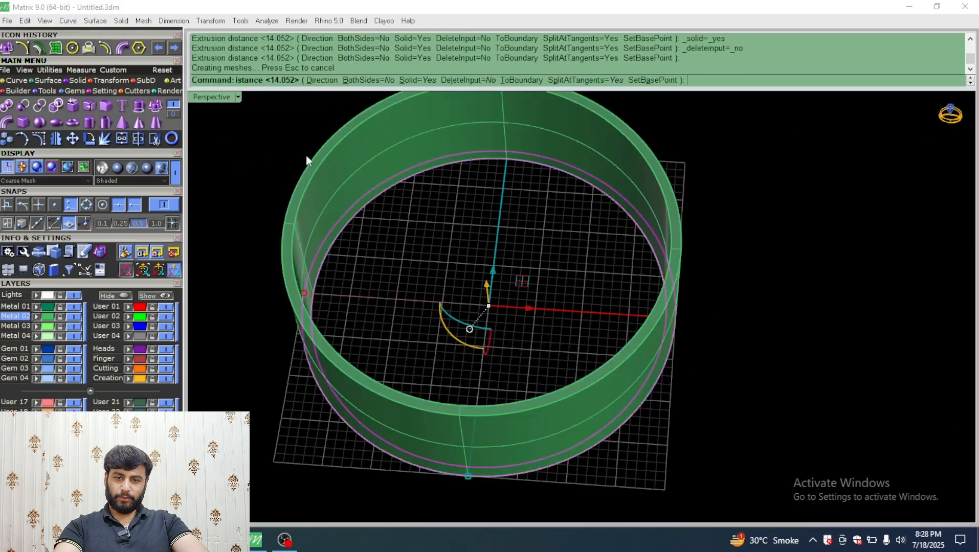
pyautogui.moveTo(239, 207); pyautogui.dragTo(502, 421, button='right')
# - Undo the ring extrusion and delete both circles
pyautogui.hotkey('ctrl', 'z')
pyautogui.moveTo(575, 148); pyautogui.dragTo(339, 368)
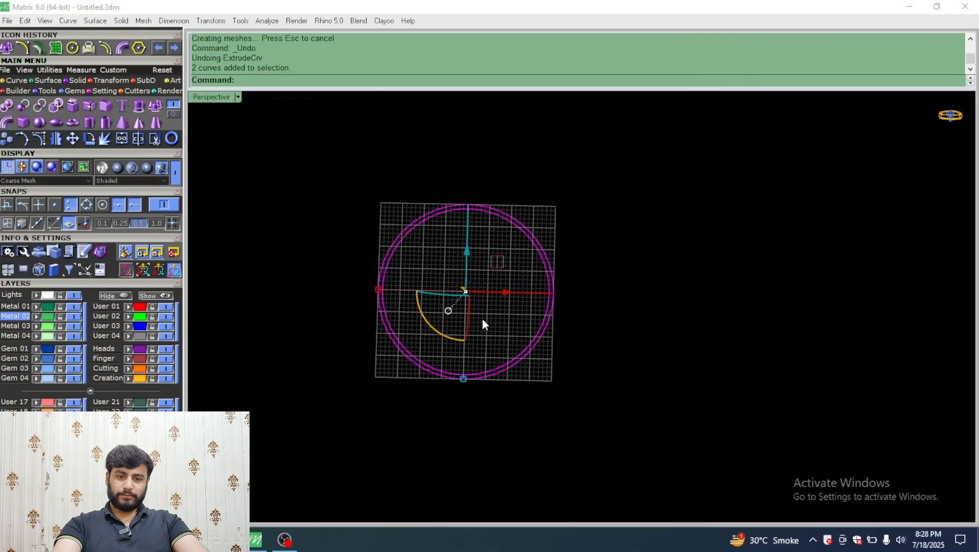
pyautogui.press('Delete')
# - Draw an open arc from start, end and direction points in the Looking Down view, beyond the grid's upper edge
pyautogui.doubleClick(211, 95)
pyautogui.scroll(-6, 350, 193)
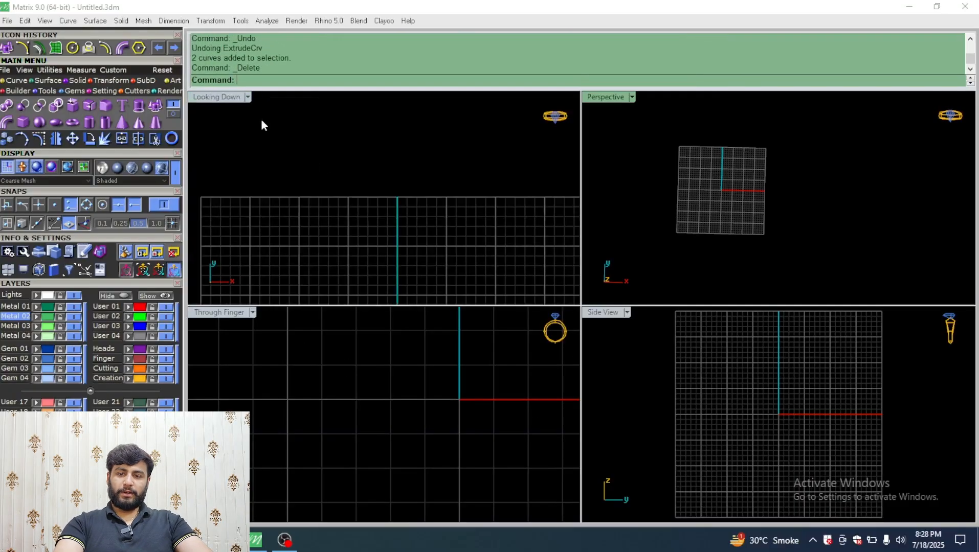
pyautogui.doubleClick(227, 98)
pyautogui.scroll(-7, 491, 260)
pyautogui.moveTo(515, 227); pyautogui.dragTo(511, 225, button='right')
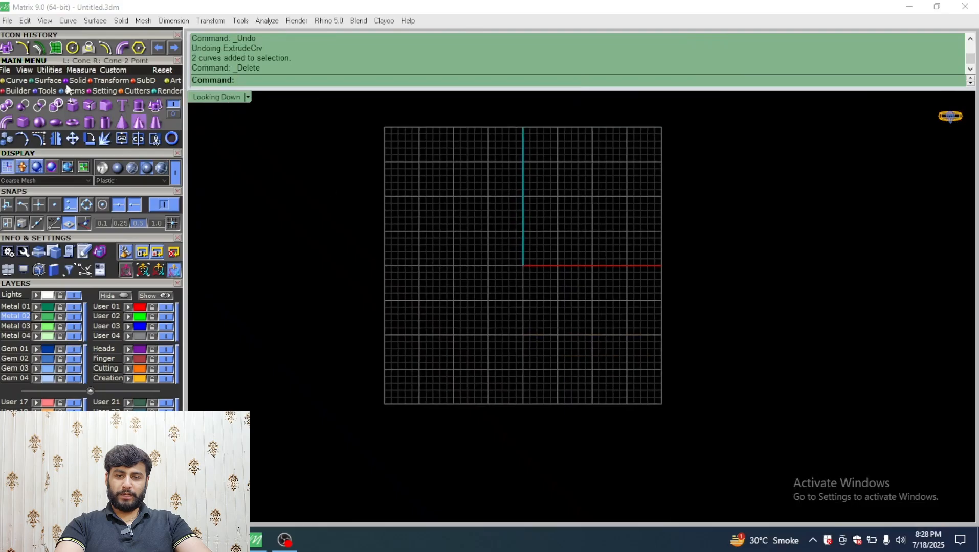
pyautogui.click(21, 80)
pyautogui.moveTo(555, 193); pyautogui.dragTo(405, 293, button='right')
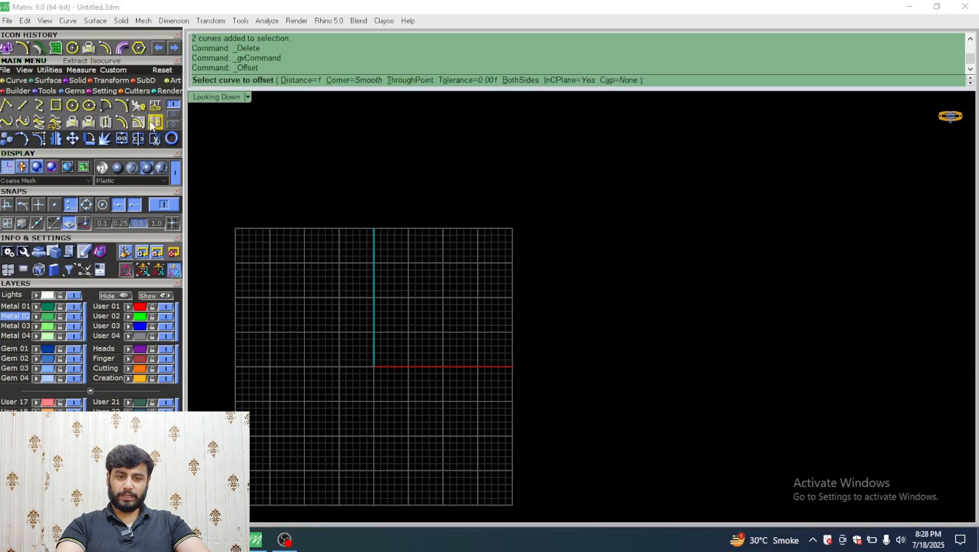
pyautogui.click(113, 104)
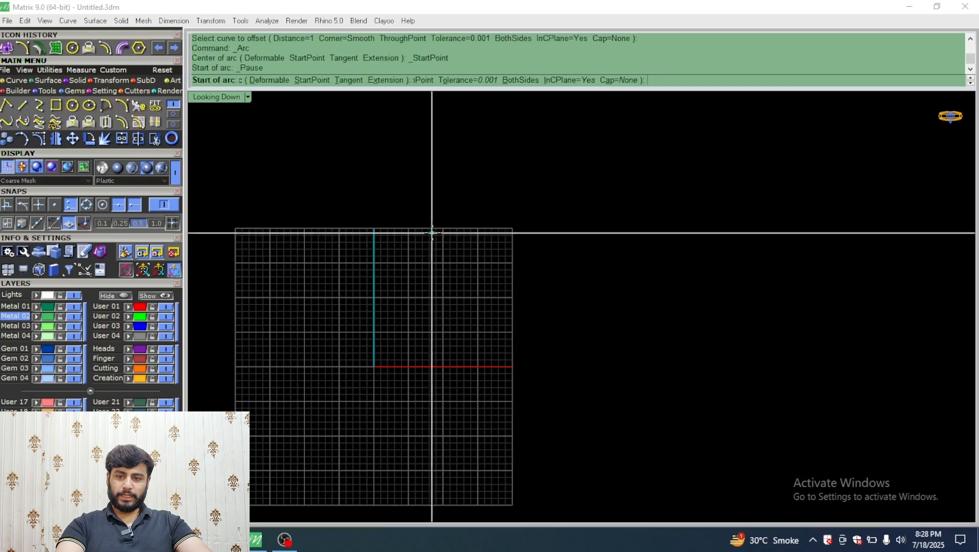
pyautogui.click(463, 188)
pyautogui.click(546, 249)
pyautogui.click(562, 184)
# - Offset the arc outward by a distance of 1
pyautogui.scroll(8, 554, 192)
pyautogui.moveTo(553, 193); pyautogui.dragTo(508, 258, button='right')
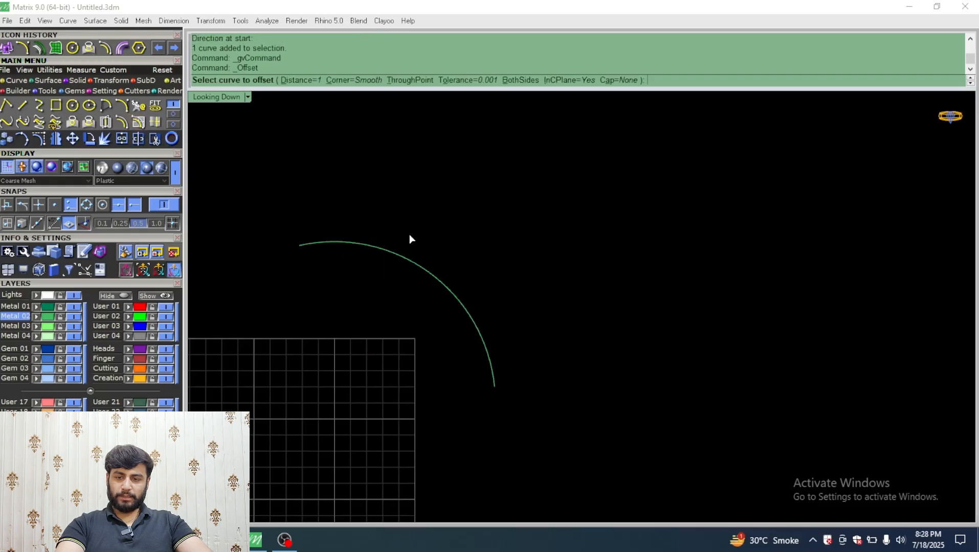
pyautogui.click(376, 253)
pyautogui.click(480, 190)
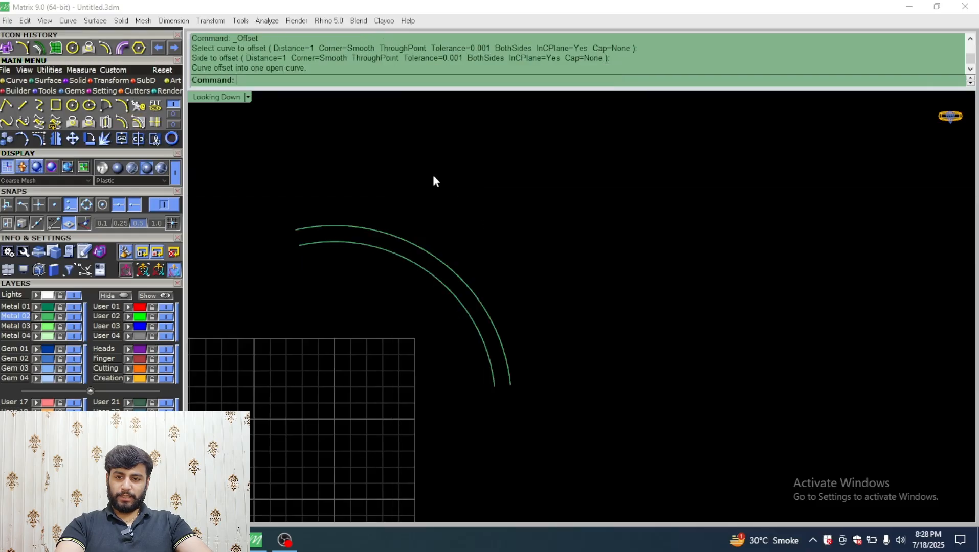
# - Close both open ends between the two arcs with straight lines, snapping to the arc endpoints
pyautogui.scroll(2, 673, 335)
pyautogui.scroll(3, 562, 197)
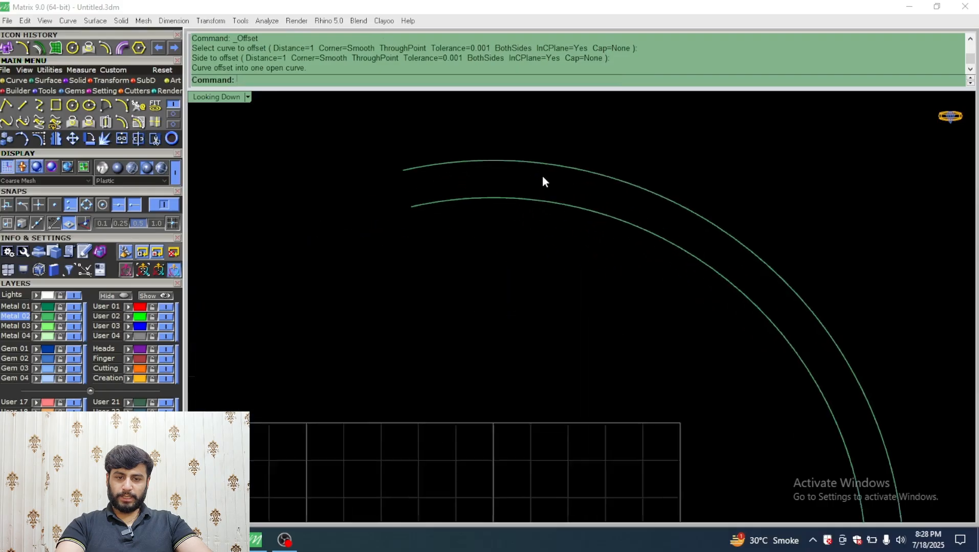
pyautogui.click(24, 106)
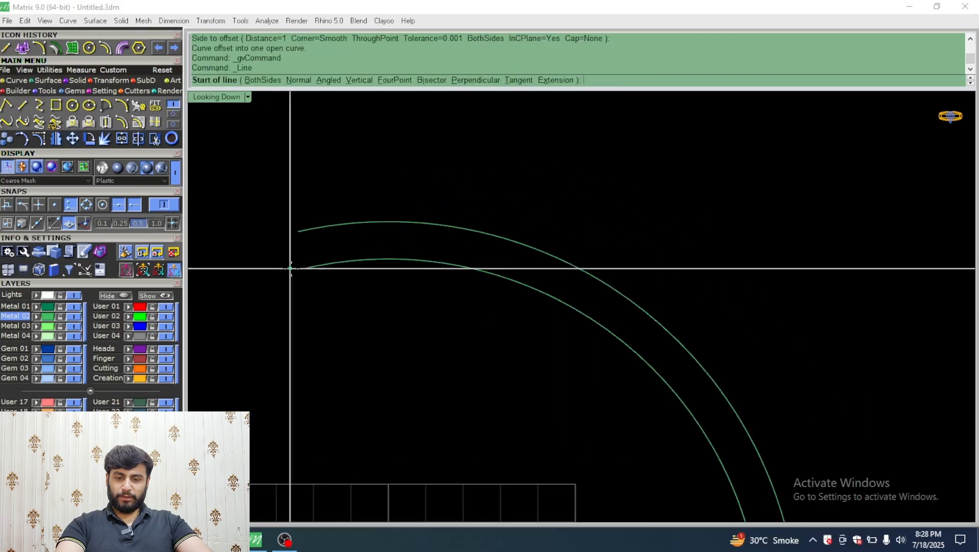
pyautogui.click(306, 269)
pyautogui.click(298, 232)
pyautogui.moveTo(582, 417); pyautogui.dragTo(454, 158, button='right')
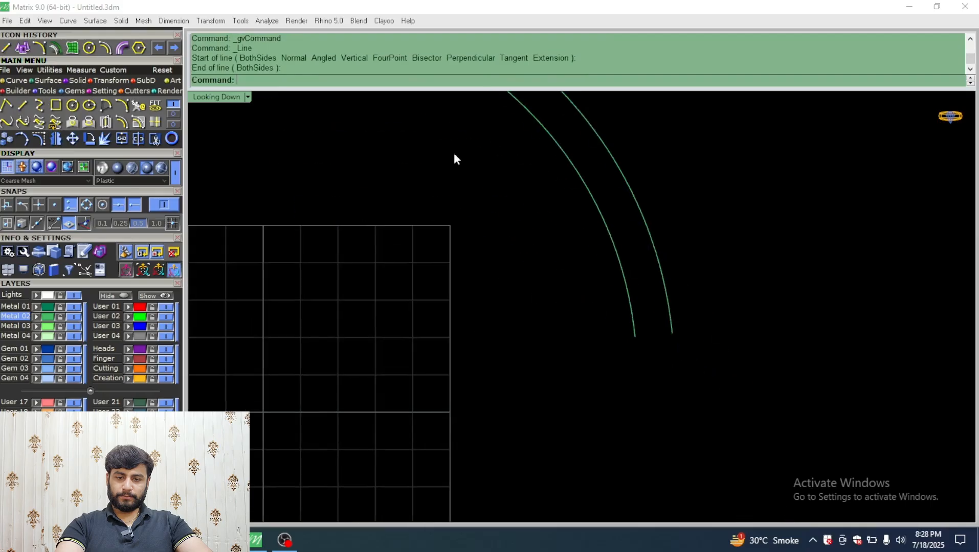
pyautogui.rightClick(664, 342)
pyautogui.click(635, 337)
pyautogui.click(672, 334)
pyautogui.scroll(-3, 591, 373)
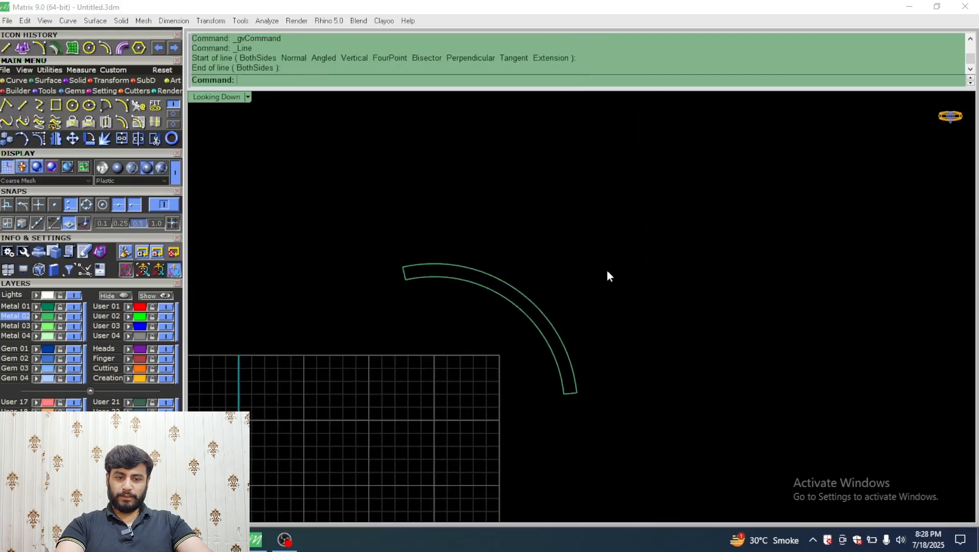
# - Select the four curves of the closed arc outline and fill them with a Patch surface
pyautogui.moveTo(352, 407); pyautogui.dragTo(352, 405)
pyautogui.scroll(3, 504, 333)
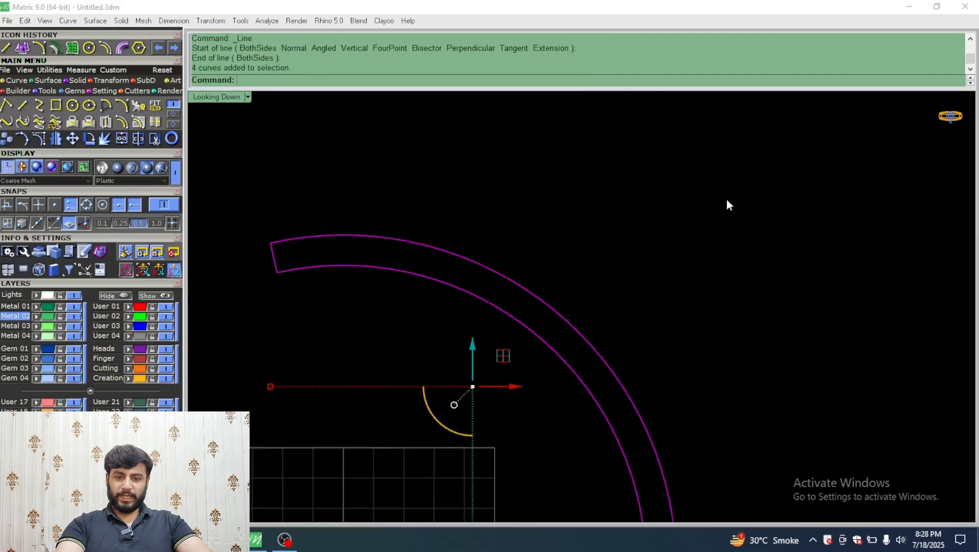
pyautogui.moveTo(648, 293); pyautogui.dragTo(650, 244, button='right')
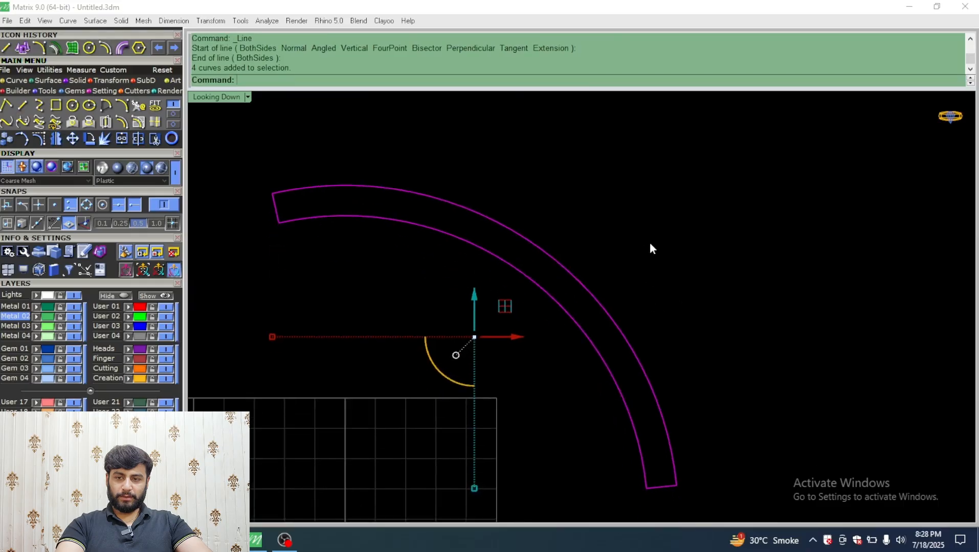
pyautogui.click(52, 81)
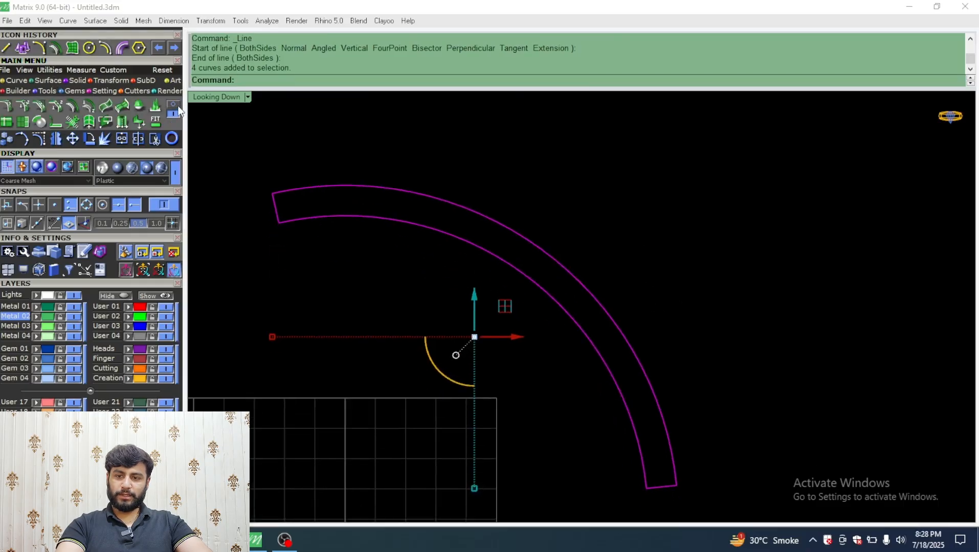
pyautogui.click(23, 125)
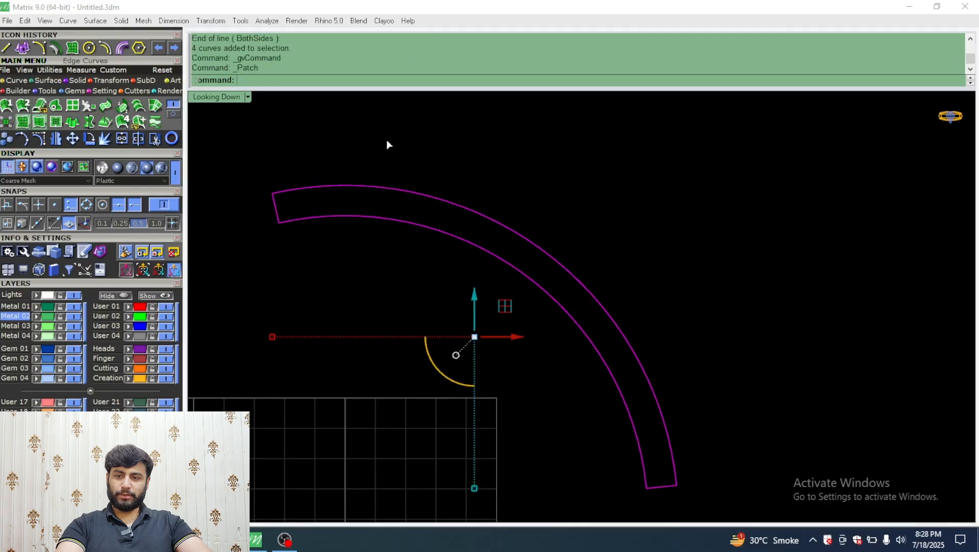
pyautogui.press('Return')
pyautogui.scroll(8, 668, 263)
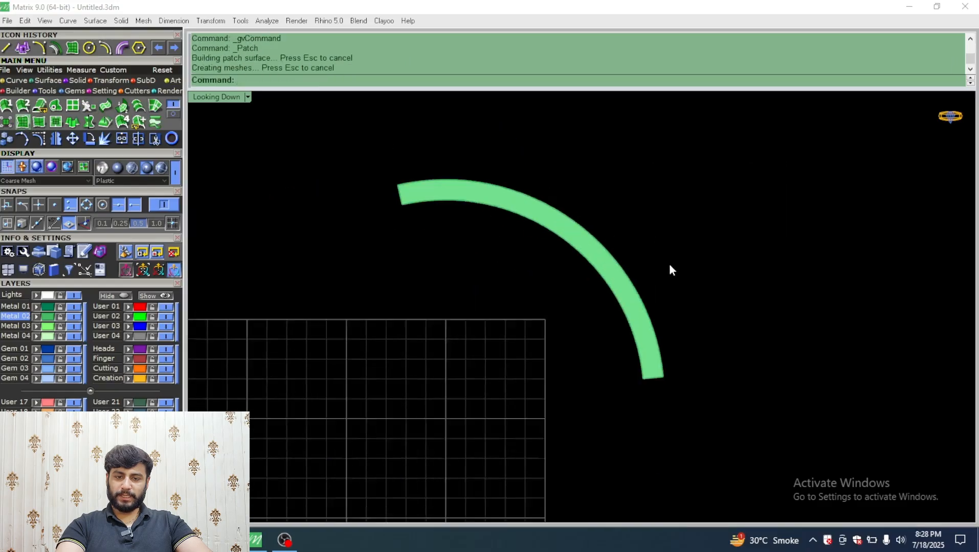
pyautogui.moveTo(607, 213); pyautogui.dragTo(542, 248, button='right')
pyautogui.scroll(-8, 493, 246)
pyautogui.scroll(4, 373, 199)
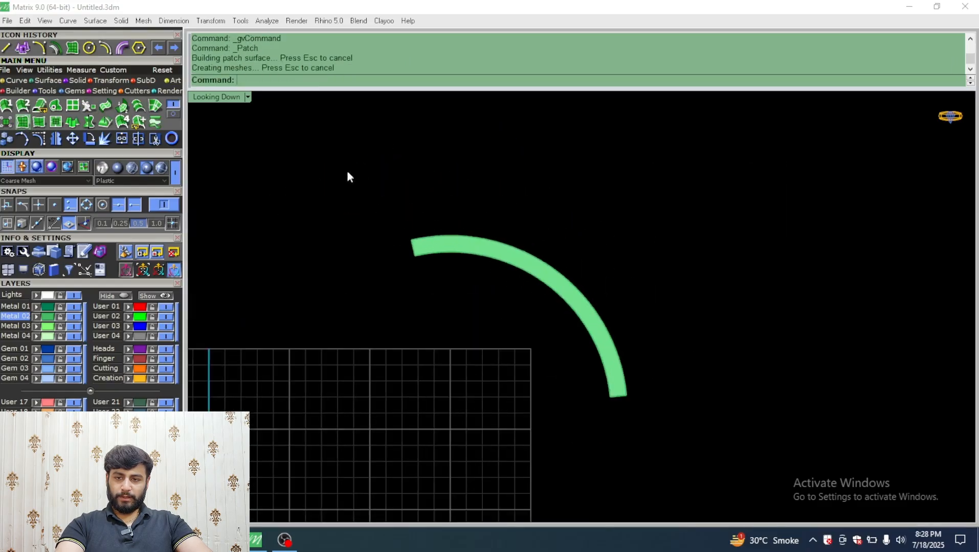
# - Switch from the Looking Down view to the Perspective view and select the curved patch surface
pyautogui.doubleClick(223, 96)
pyautogui.doubleClick(625, 101)
pyautogui.scroll(4, 564, 170)
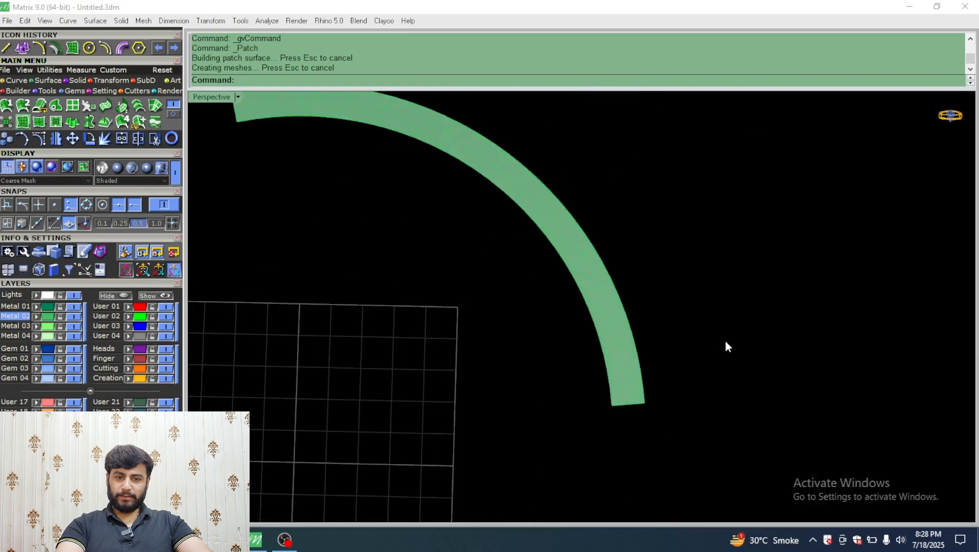
pyautogui.moveTo(725, 340); pyautogui.dragTo(608, 209, button='right')
pyautogui.click(589, 175)
pyautogui.moveTo(589, 174); pyautogui.dragTo(659, 209, button='right')
pyautogui.scroll(-8, 649, 213)
pyautogui.scroll(10, 636, 214)
pyautogui.moveTo(625, 263)
pyautogui.mouseDown(button='right')
pyautogui.moveTo(719, 240)
pyautogui.moveTo(688, 194)
pyautogui.moveTo(620, 266)
pyautogui.mouseUp(button='right')
pyautogui.click(688, 195)
pyautogui.click(620, 266)
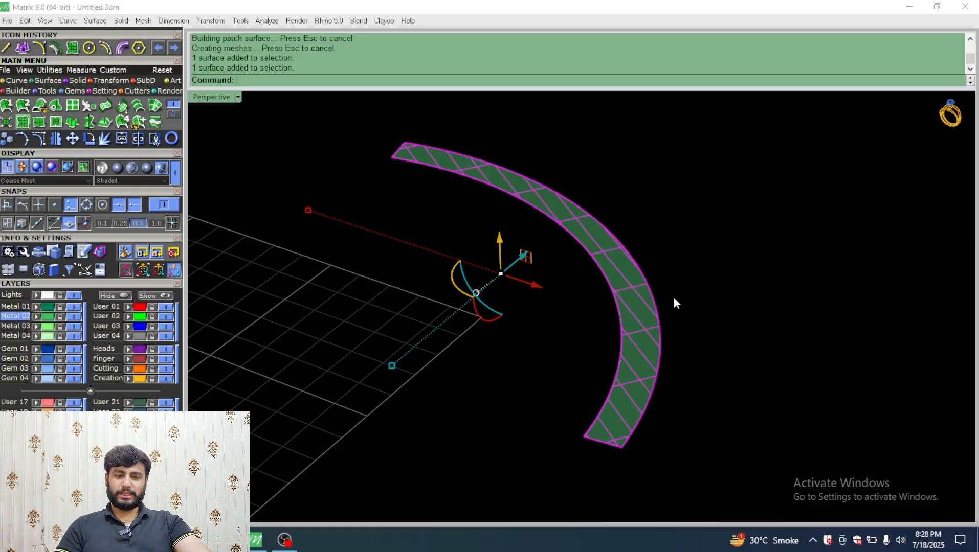
# - Start Offset Surface on the selected patch with distance 0.35 and flip the offset direction upward
pyautogui.click(174, 114)
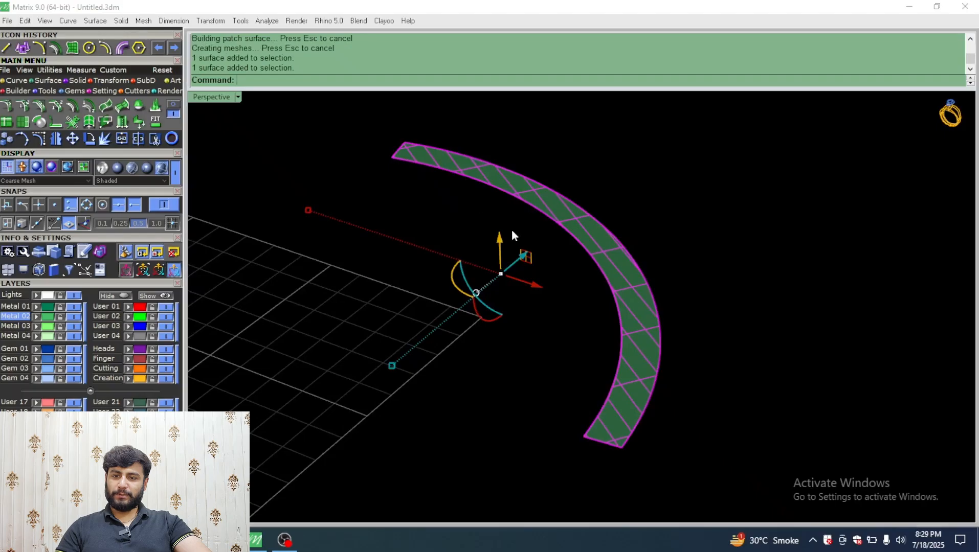
pyautogui.click(74, 107)
pyautogui.scroll(-4, 455, 256)
pyautogui.moveTo(443, 271); pyautogui.dragTo(489, 258, button='right')
pyautogui.scroll(8, 543, 282)
pyautogui.moveTo(543, 291); pyautogui.dragTo(546, 264, button='right')
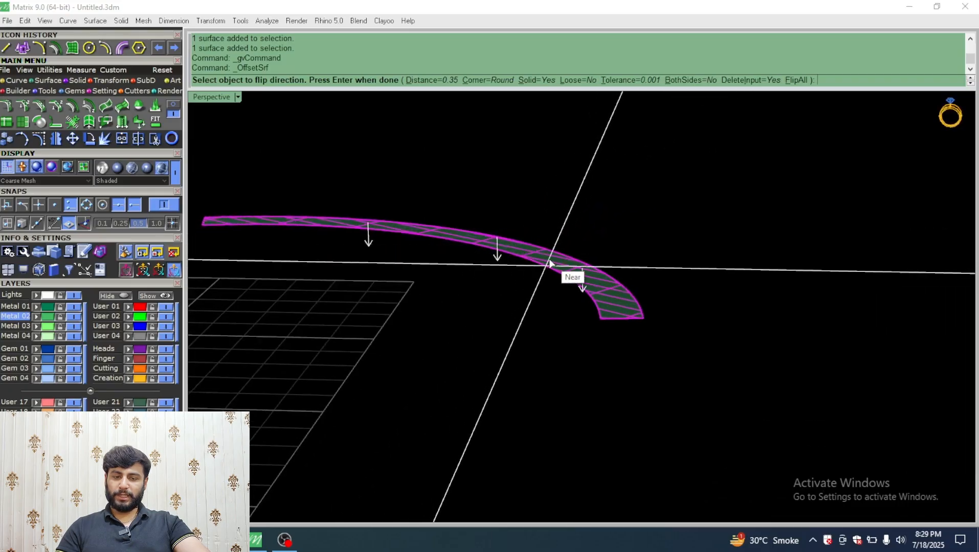
pyautogui.rightClick(550, 264)
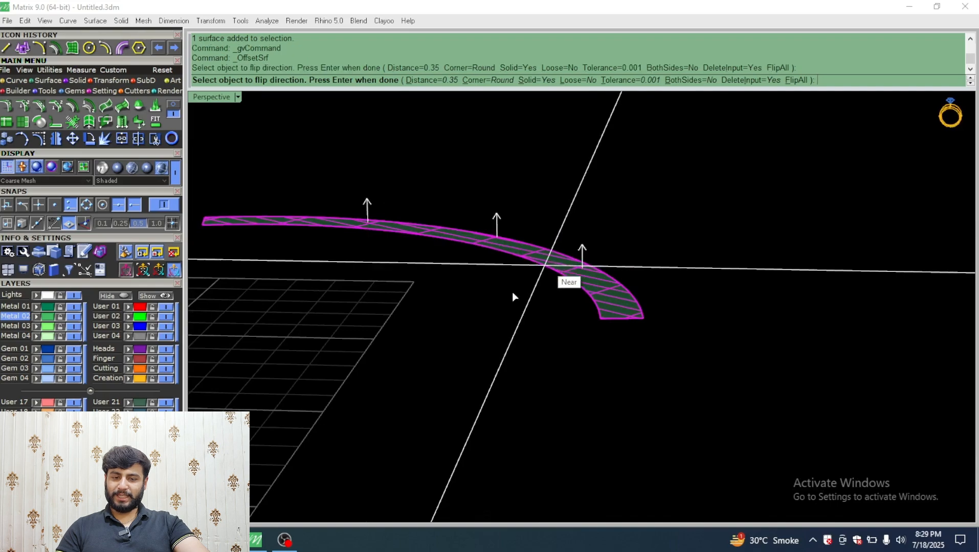
# - Set BothSides to Yes and complete the solid surface offset at a distance of 0.35
pyautogui.moveTo(512, 297); pyautogui.dragTo(530, 227, button='right')
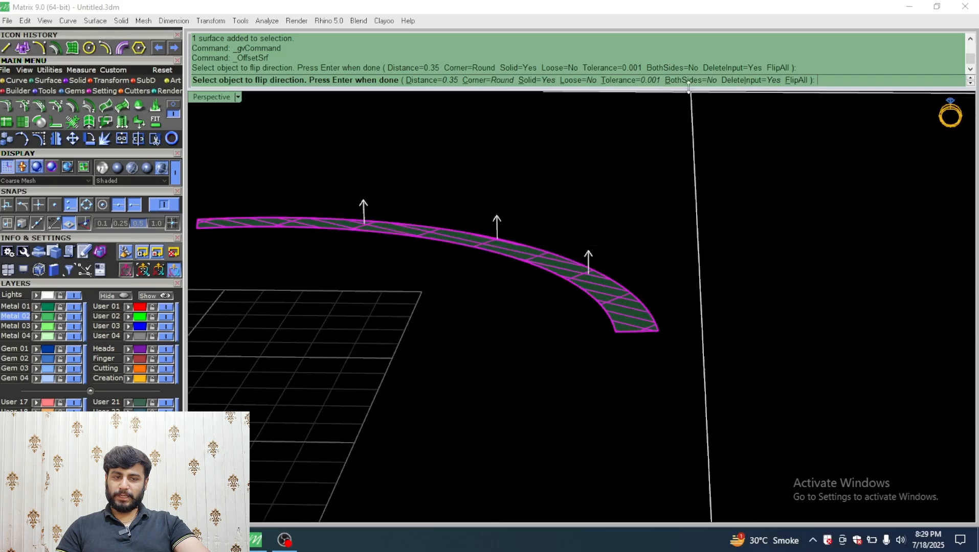
pyautogui.click(705, 83)
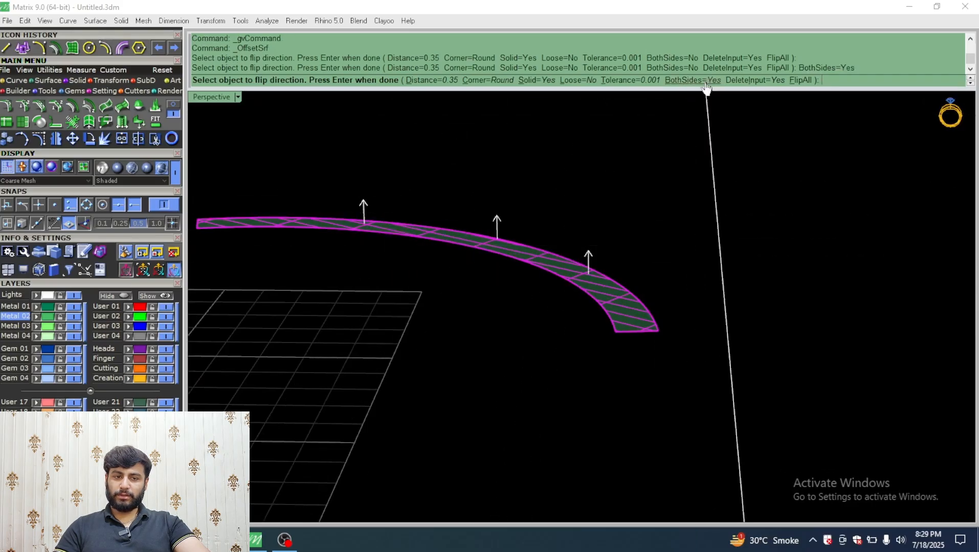
pyautogui.moveTo(617, 219); pyautogui.dragTo(664, 205, button='right')
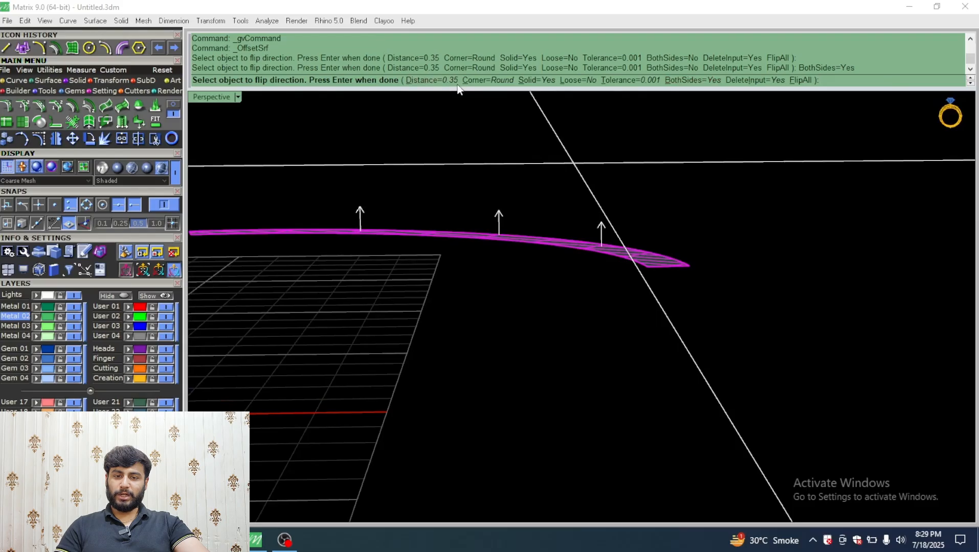
pyautogui.press('Return')
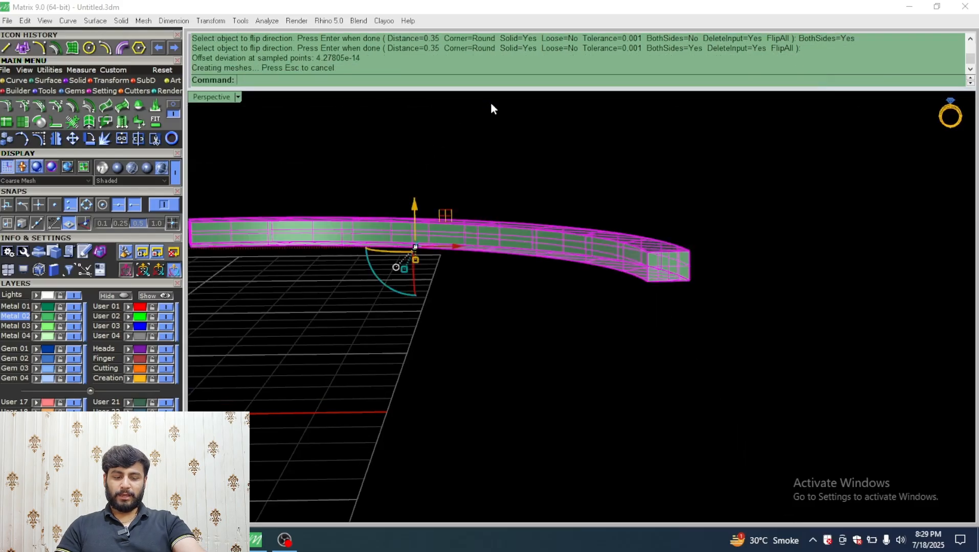
# - Inspect the end of the both-sides solid arc and undo its surface offset
pyautogui.click(726, 219)
pyautogui.scroll(5, 654, 244)
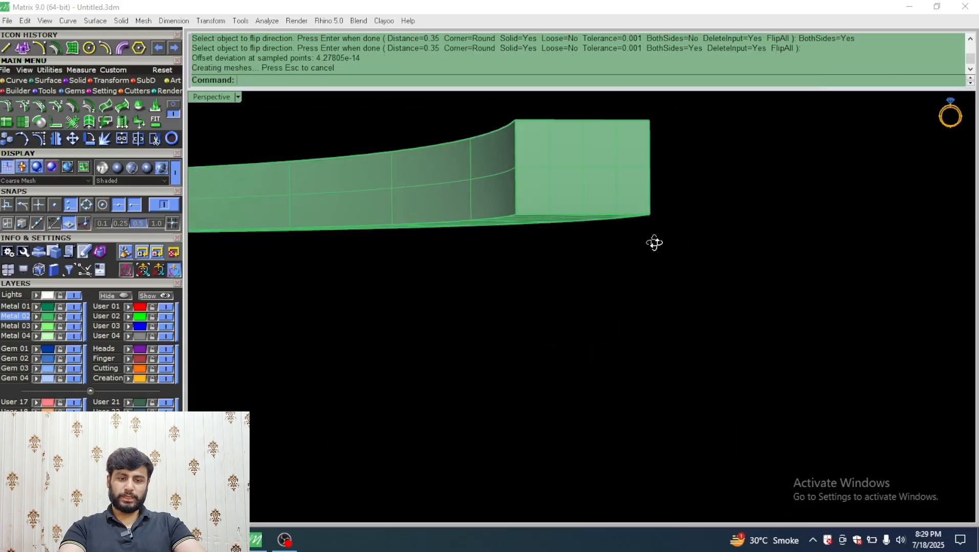
pyautogui.moveTo(654, 246); pyautogui.dragTo(634, 253, button='right')
pyautogui.hotkey('ctrl', 'z')
# - Offset the patch surface upward as a solid at distance 0.35 with BothSides set to No
pyautogui.rightClick(557, 231)
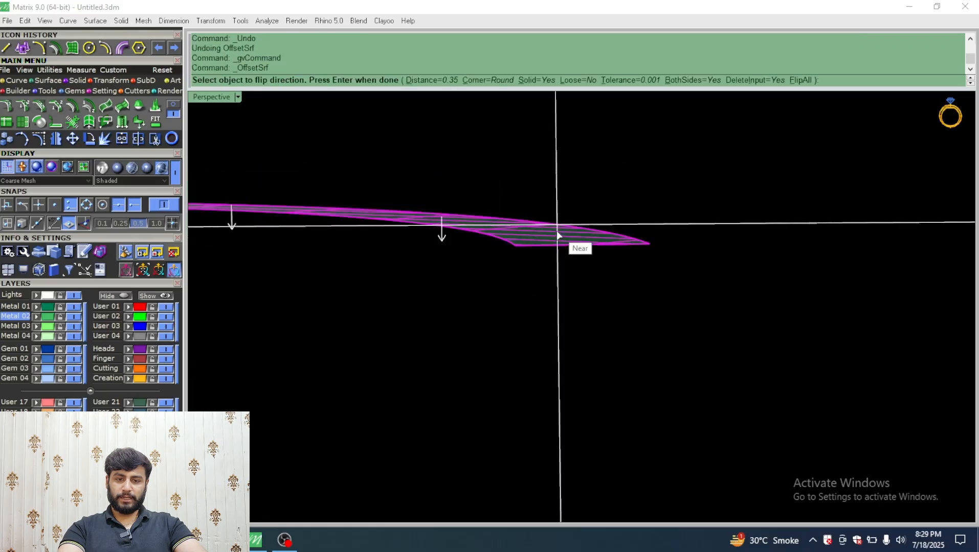
pyautogui.click(557, 233)
pyautogui.click(699, 81)
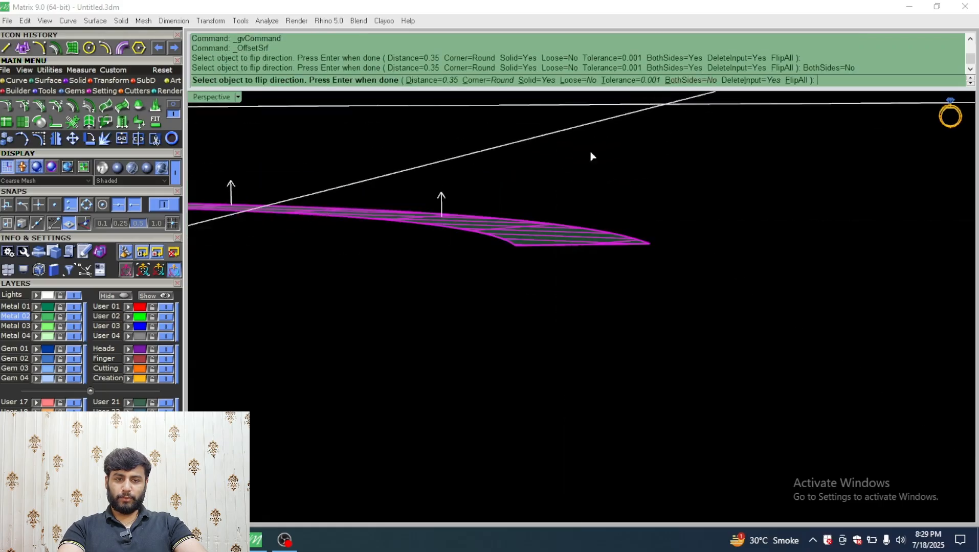
pyautogui.rightClick(627, 158)
pyautogui.moveTo(646, 229); pyautogui.dragTo(395, 322, button='right')
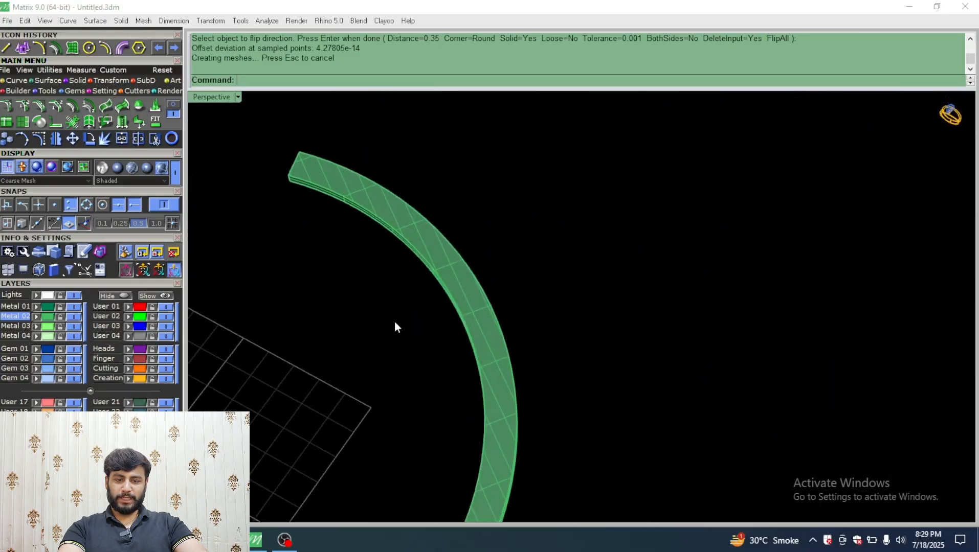
# - Undo and redo the one-sided solid offset to compare the bare patch with the thickened arc
pyautogui.moveTo(458, 284); pyautogui.dragTo(475, 174, button='right')
pyautogui.scroll(7, 440, 240)
pyautogui.click(440, 248)
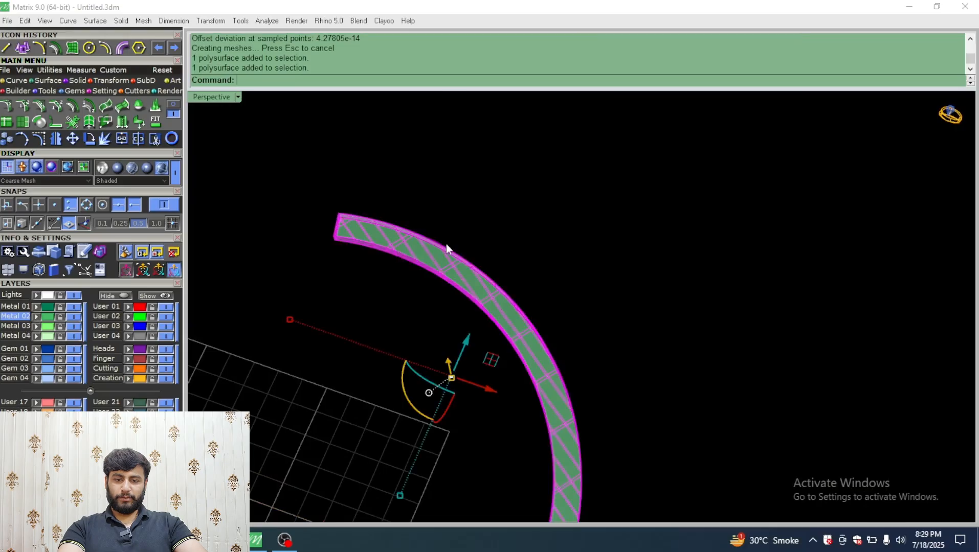
pyautogui.scroll(-9, 460, 196)
pyautogui.click(558, 208)
pyautogui.moveTo(559, 209)
pyautogui.mouseDown(button='right')
pyautogui.moveTo(550, 236)
pyautogui.moveTo(558, 207)
pyautogui.mouseUp(button='right')
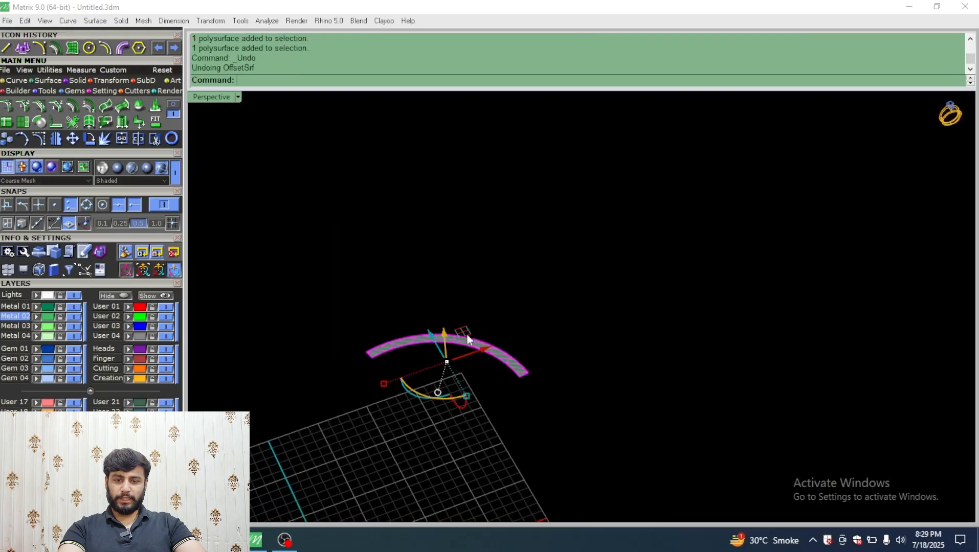
pyautogui.press('Escape')
pyautogui.moveTo(467, 334); pyautogui.dragTo(500, 336, button='right')
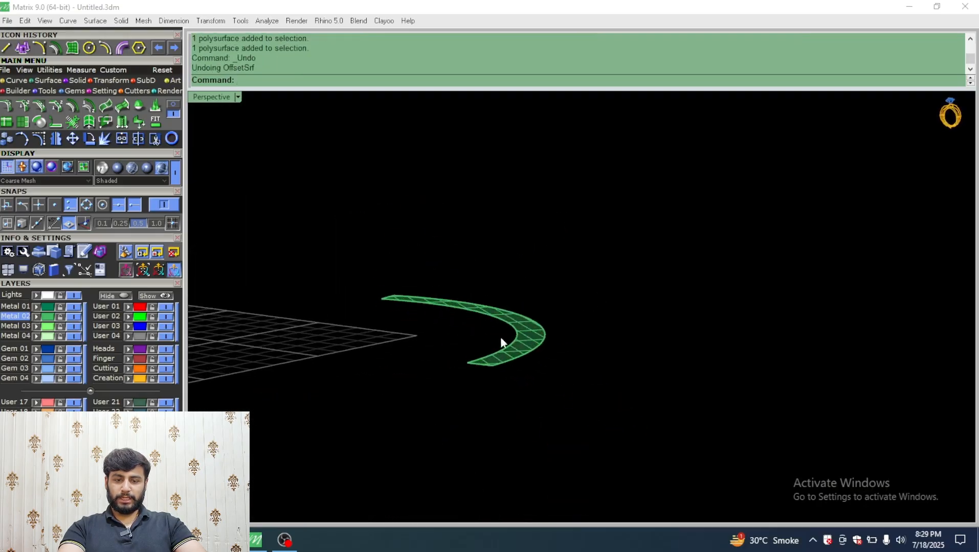
pyautogui.scroll(4, 500, 338)
pyautogui.hotkey('ctrl', 'y')
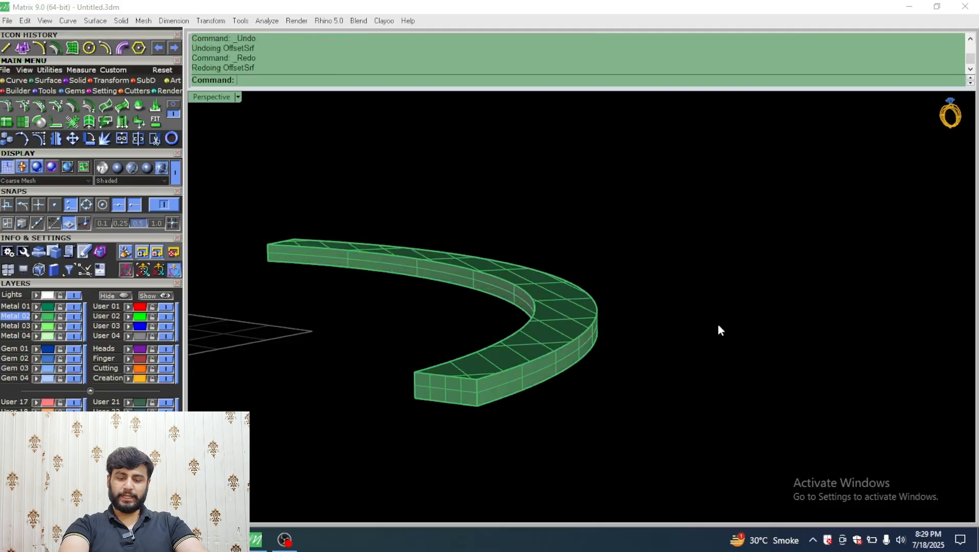
# - Return to the Looking Down view and delete the solid arc together with its remaining outline curves
pyautogui.click(560, 338)
pyautogui.moveTo(560, 338); pyautogui.dragTo(593, 279, button='right')
pyautogui.doubleClick(219, 99)
pyautogui.doubleClick(215, 97)
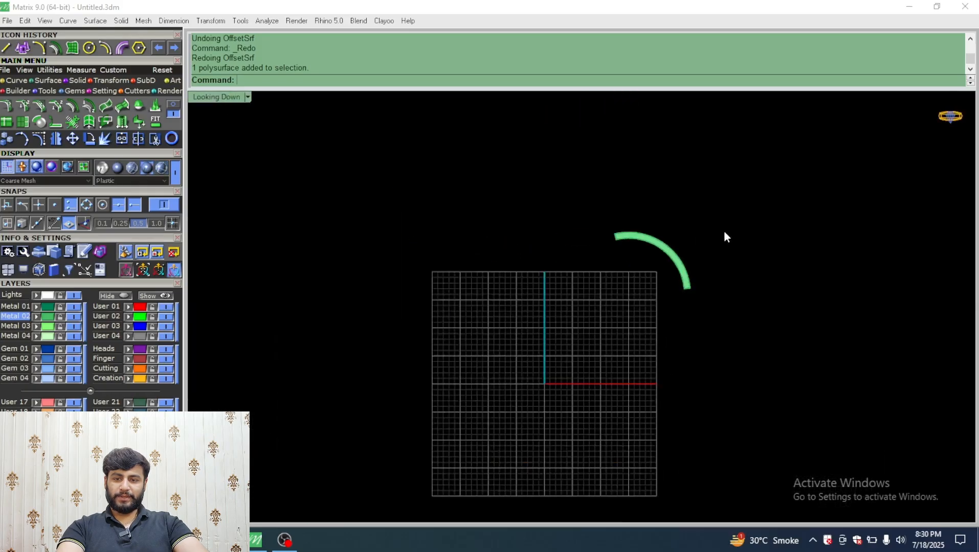
pyautogui.scroll(5, 730, 188)
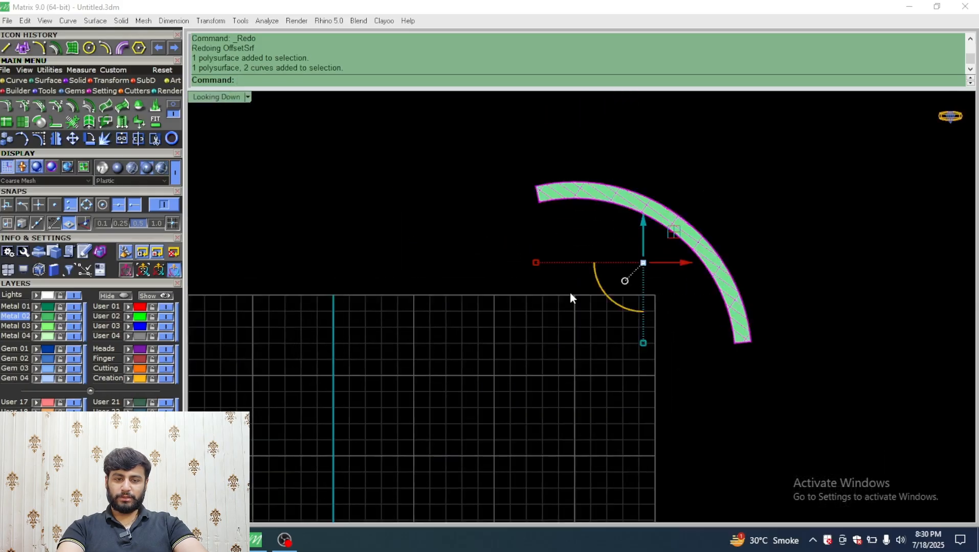
pyautogui.press('Delete')
pyautogui.scroll(-3, 529, 264)
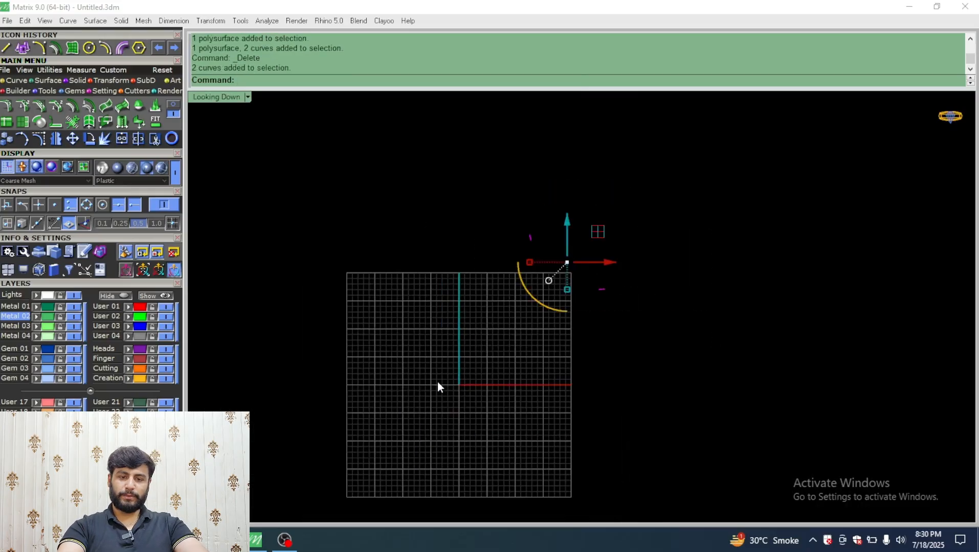
pyautogui.scroll(2, 457, 398)
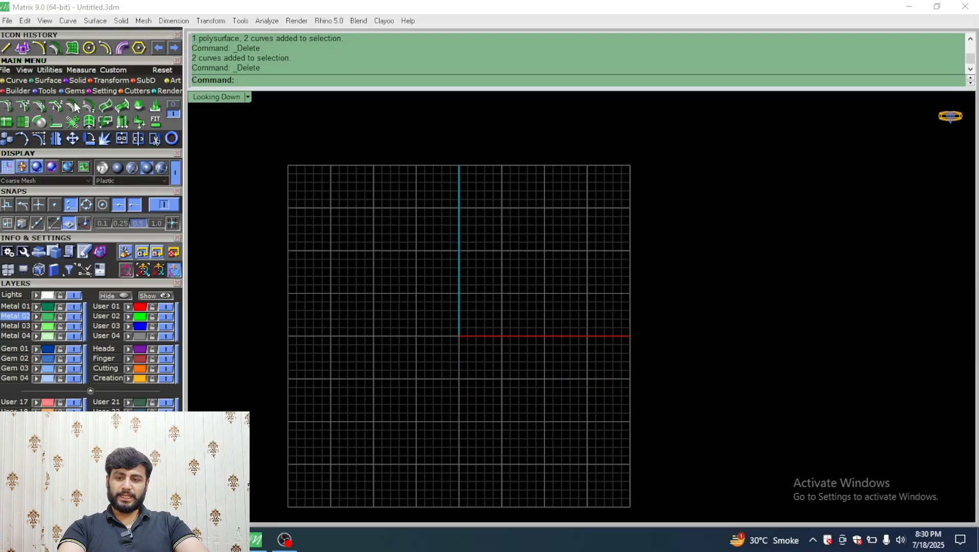
pyautogui.click(174, 104)
pyautogui.scroll(-10, 447, 249)
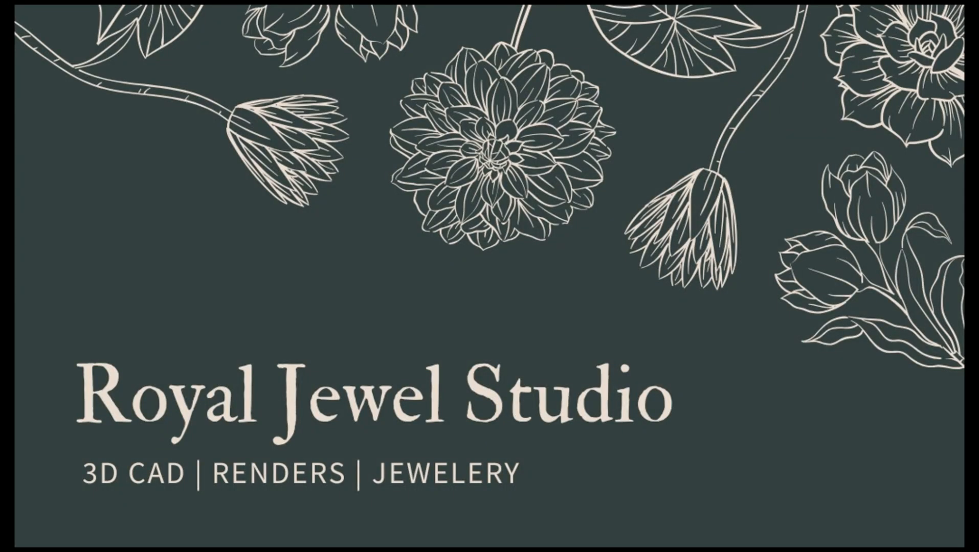